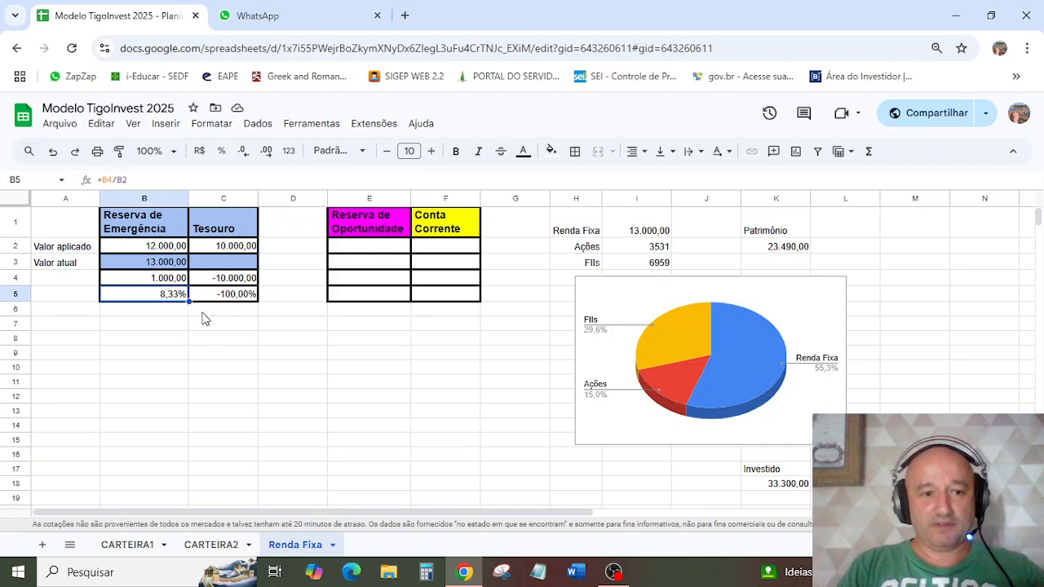
Step: Enter 10500 as the Valor atual of the Tesouro investment on the Renda Fixa sheet
left_click(210, 265)
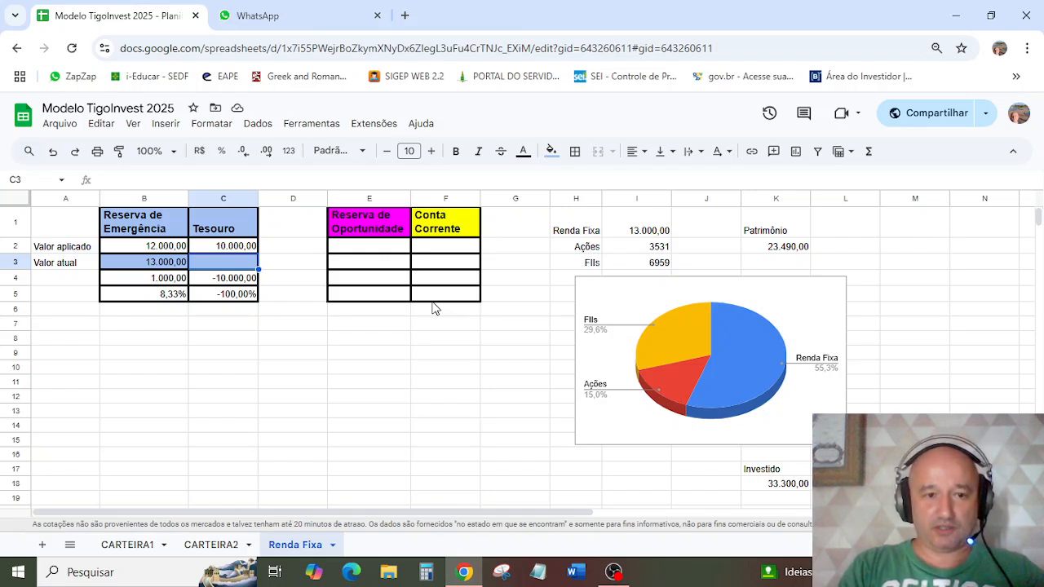
type("10500")
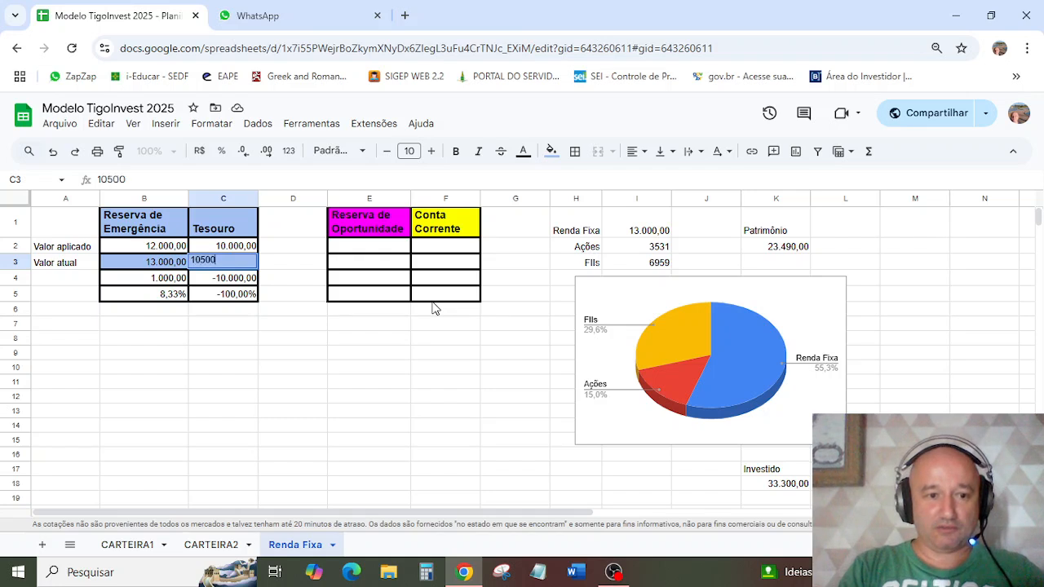
key("Return")
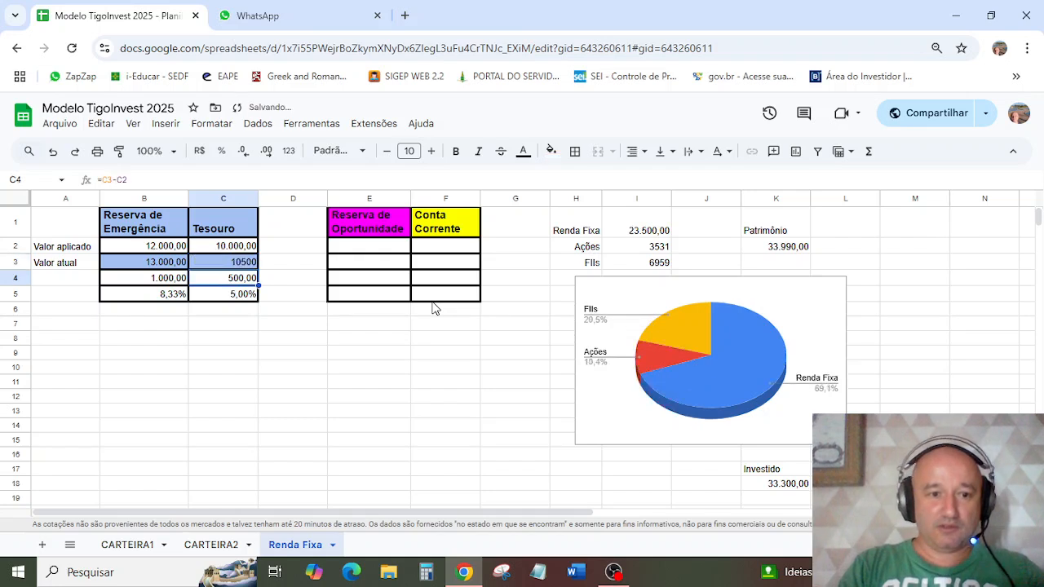
left_click(229, 295)
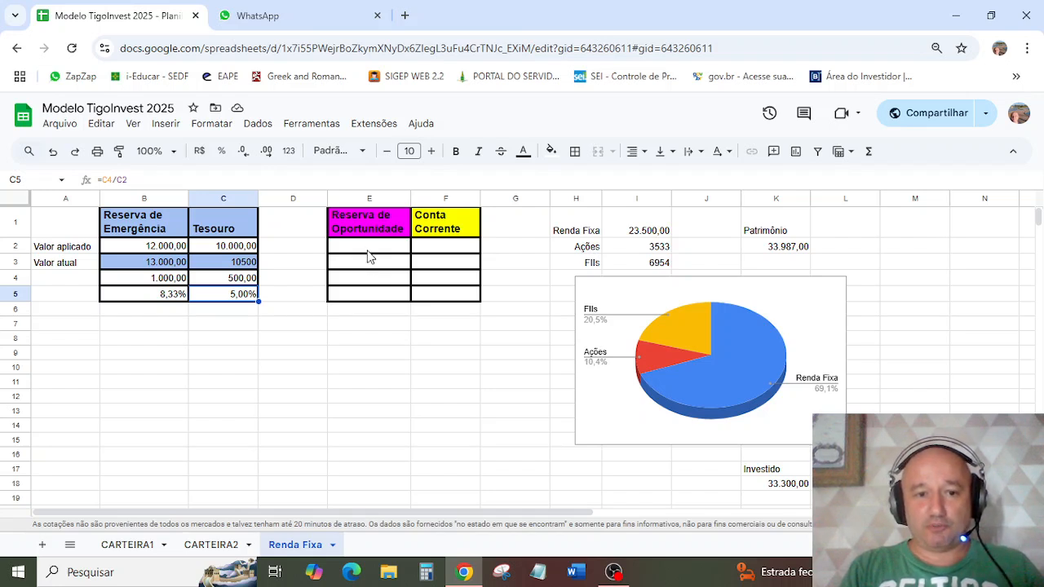
Step: Fill in the Reserva de Oportunidade column with 3000 as Valor aplicado and 3100 as Valor atual
left_click(368, 251)
type("3000")
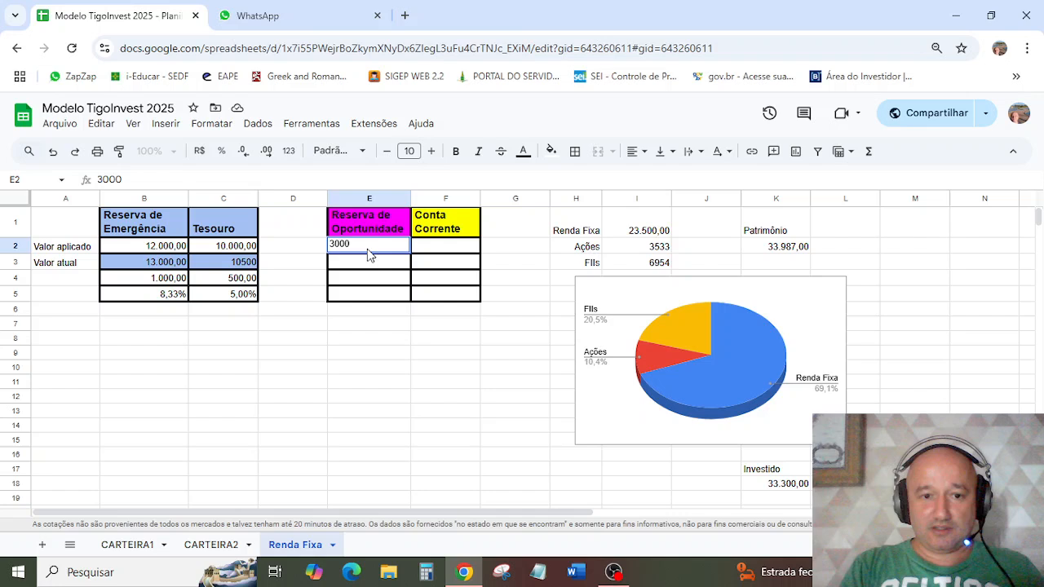
key("Return")
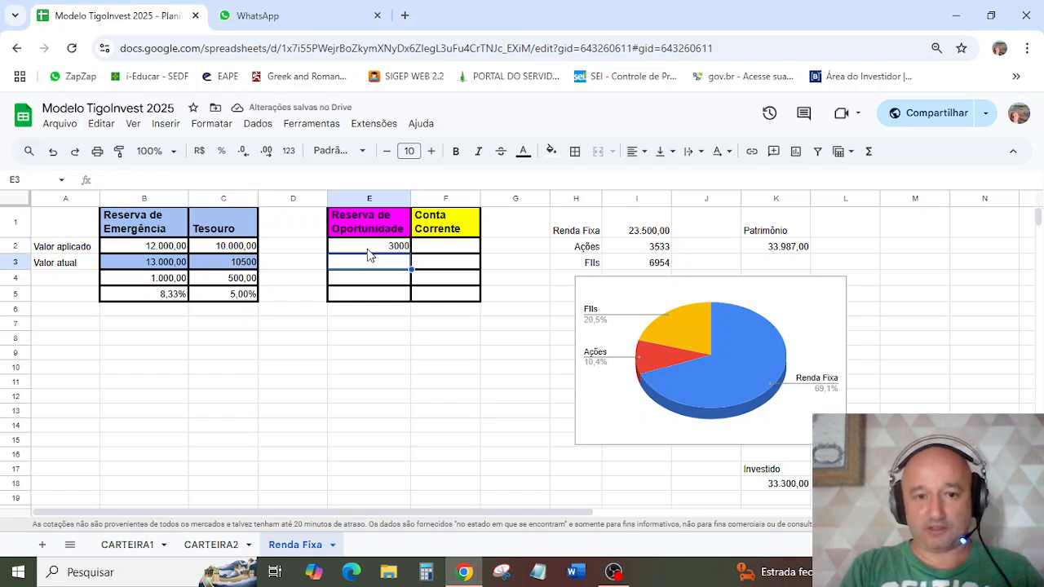
type("3100")
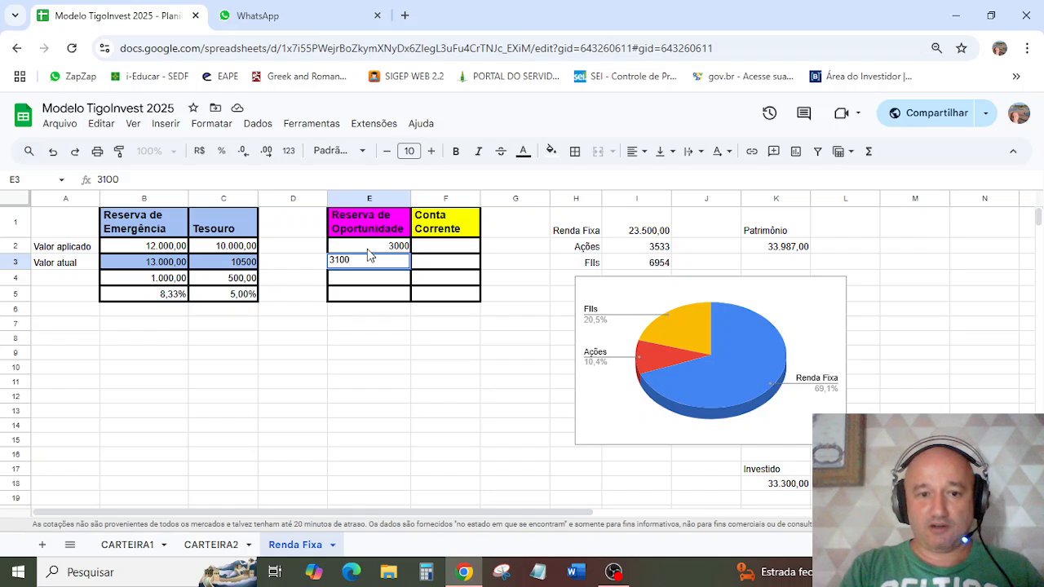
key("Return")
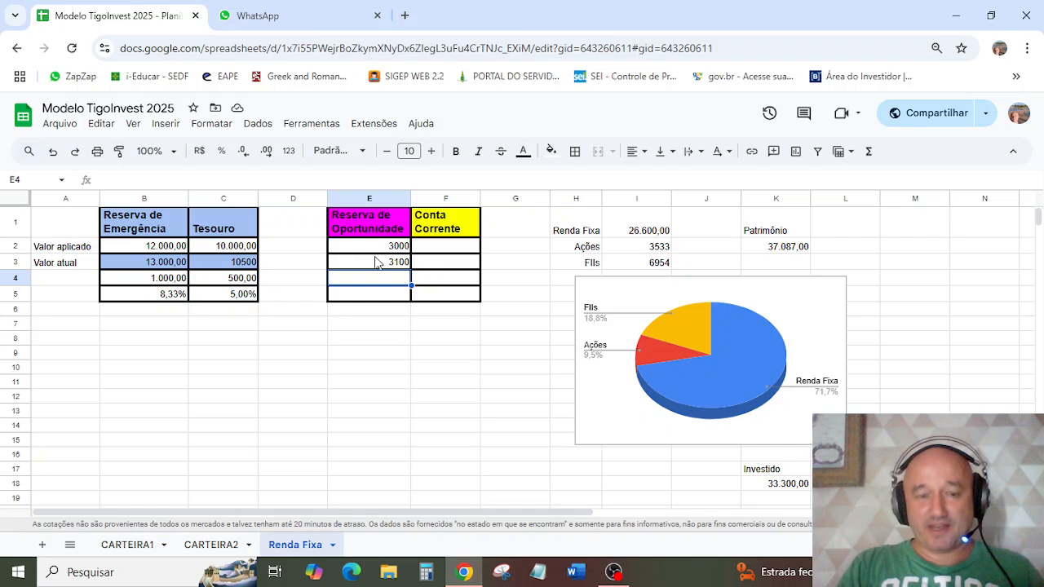
left_click(378, 266)
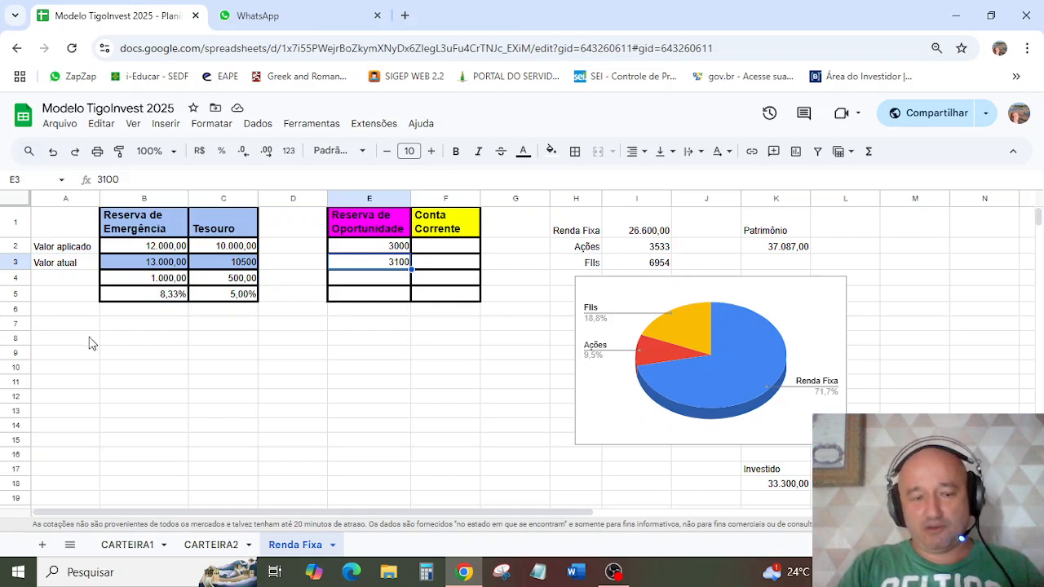
Step: Open the CARTEIRA1 sheet and examine the BBAS3 ticker, quantity and prior-investment cells and the row marked "linha vazia"
left_click(114, 549)
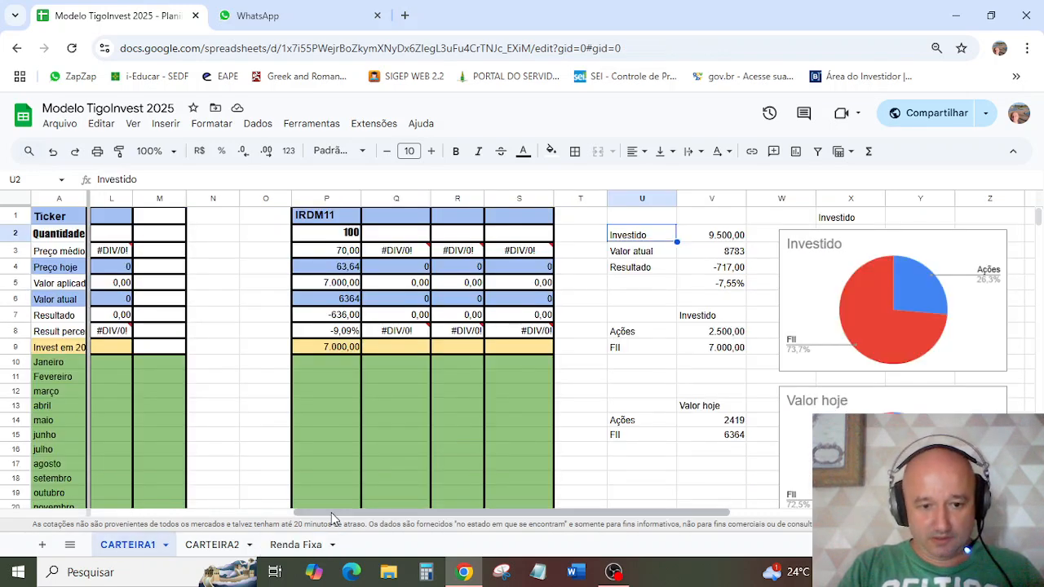
left_click_drag(331, 512, 41, 509)
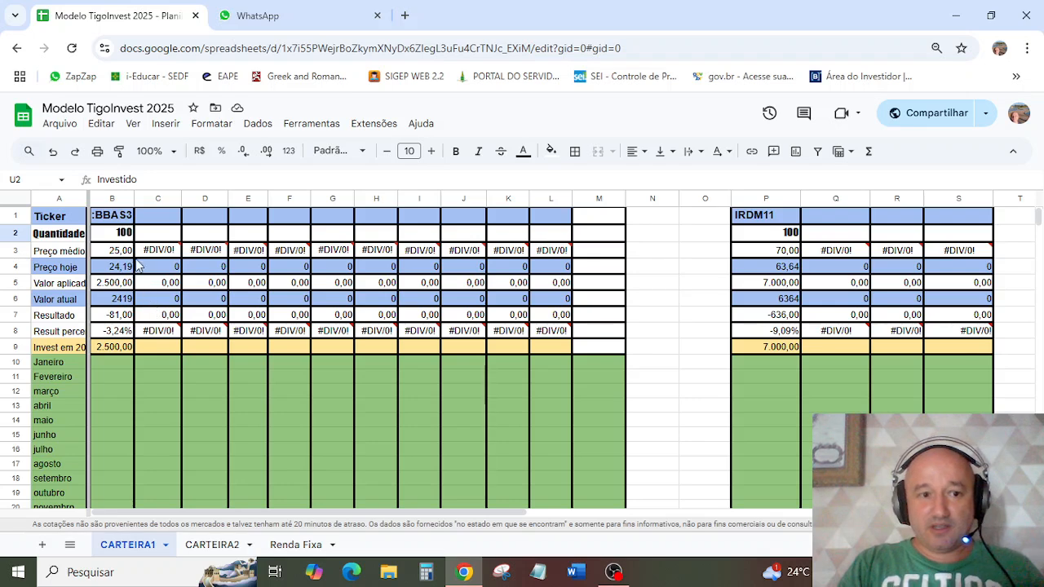
left_click(119, 219)
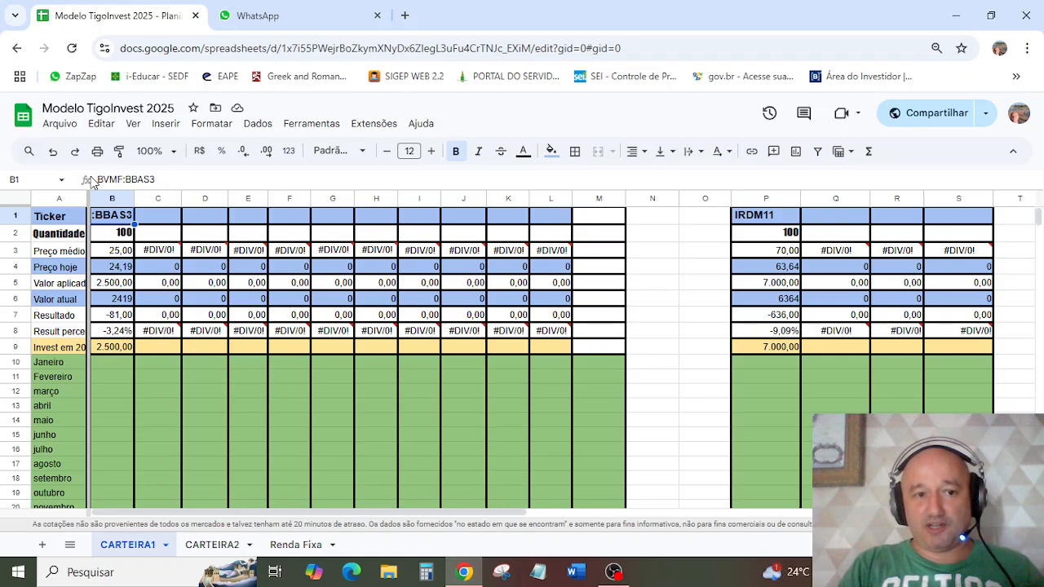
left_click(160, 219)
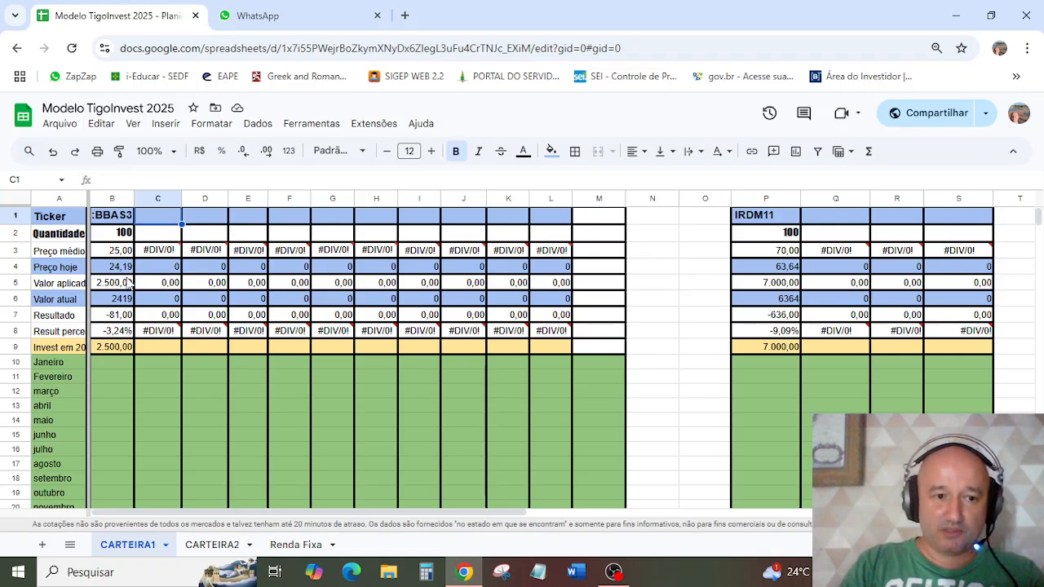
left_click(127, 351)
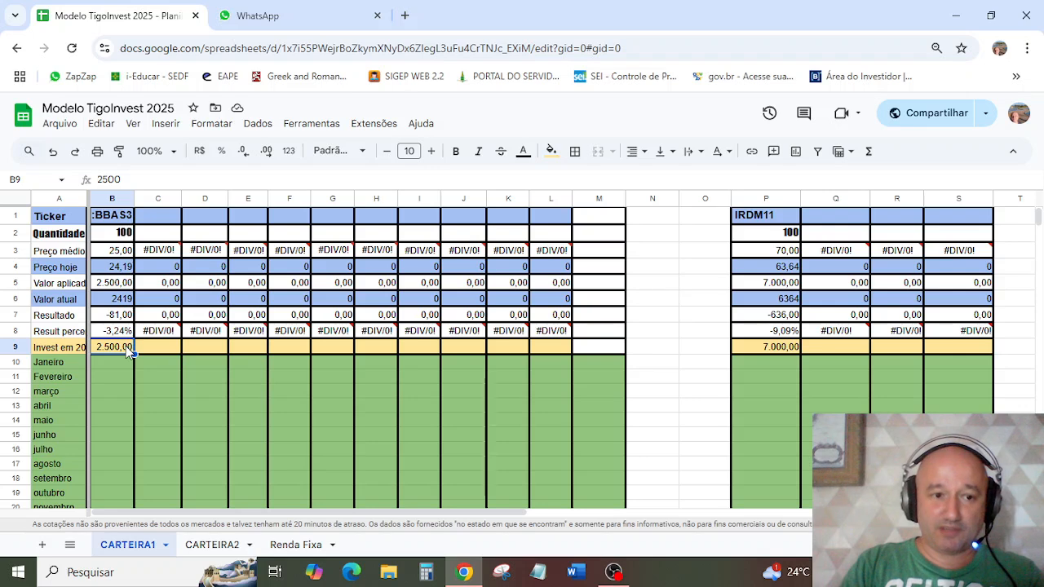
left_click(129, 236)
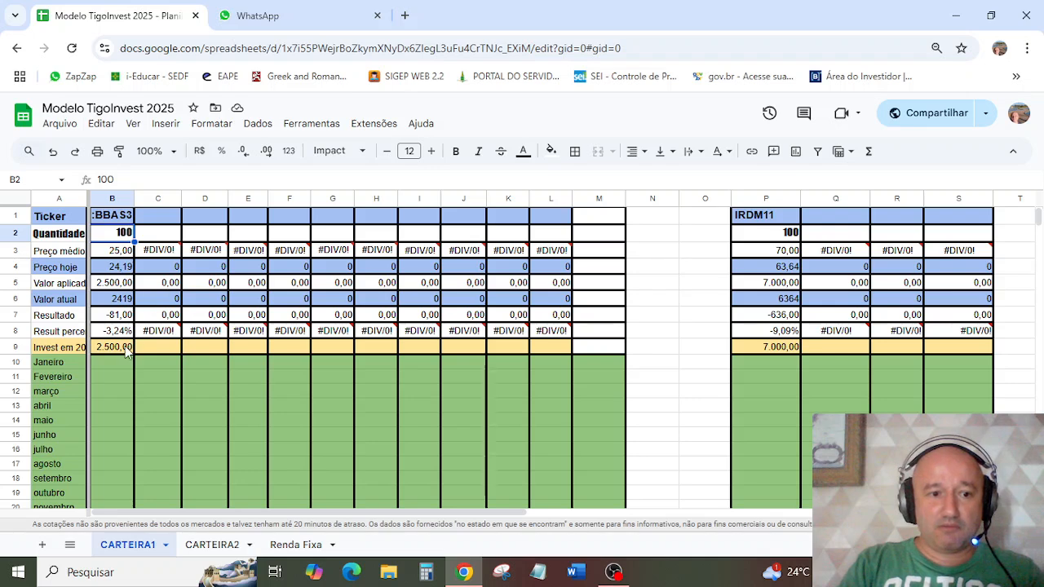
left_click(124, 348)
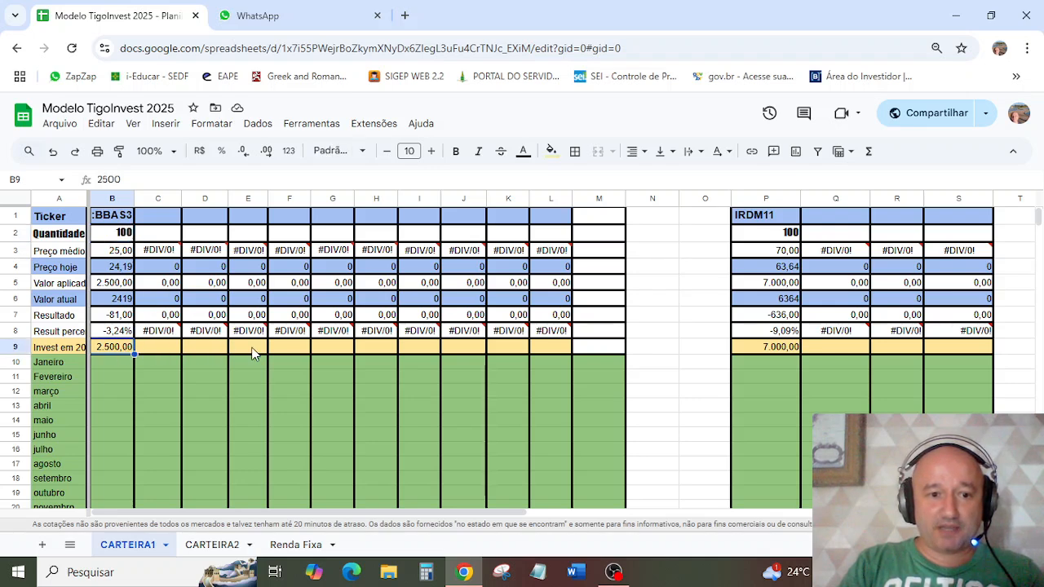
left_click(145, 349)
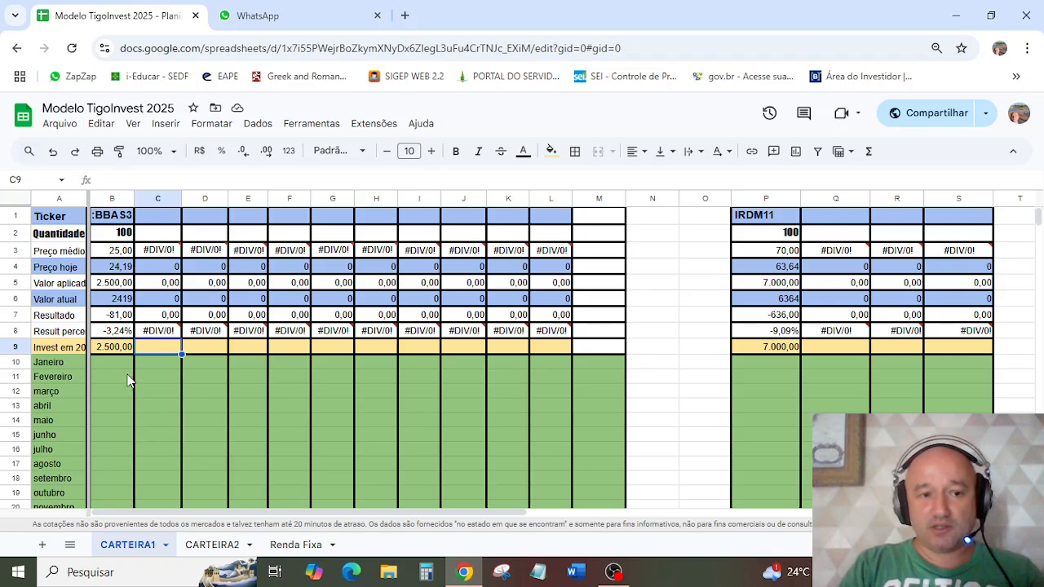
left_click(114, 349)
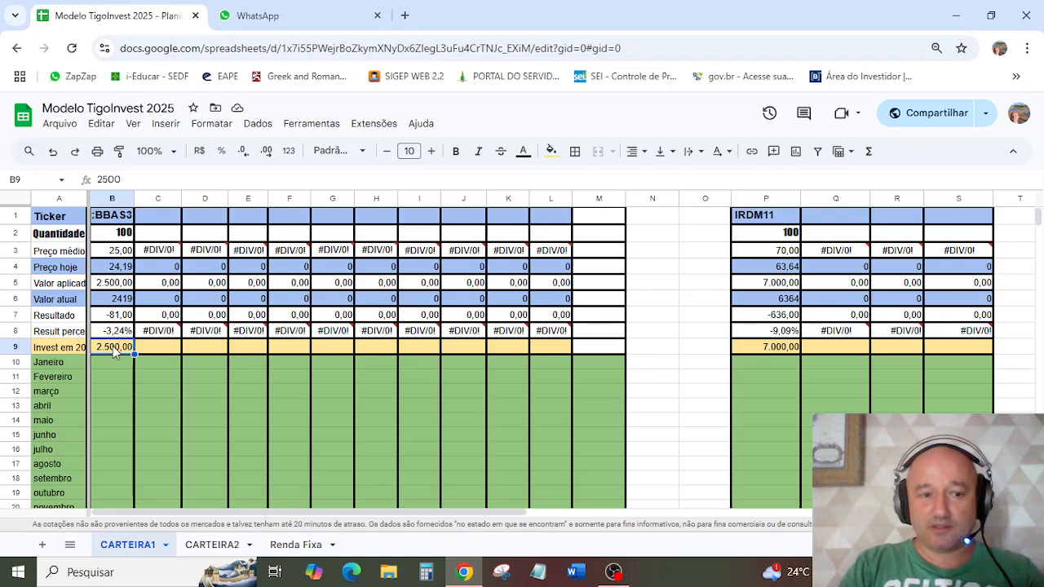
scroll(112, 349, "down", 5)
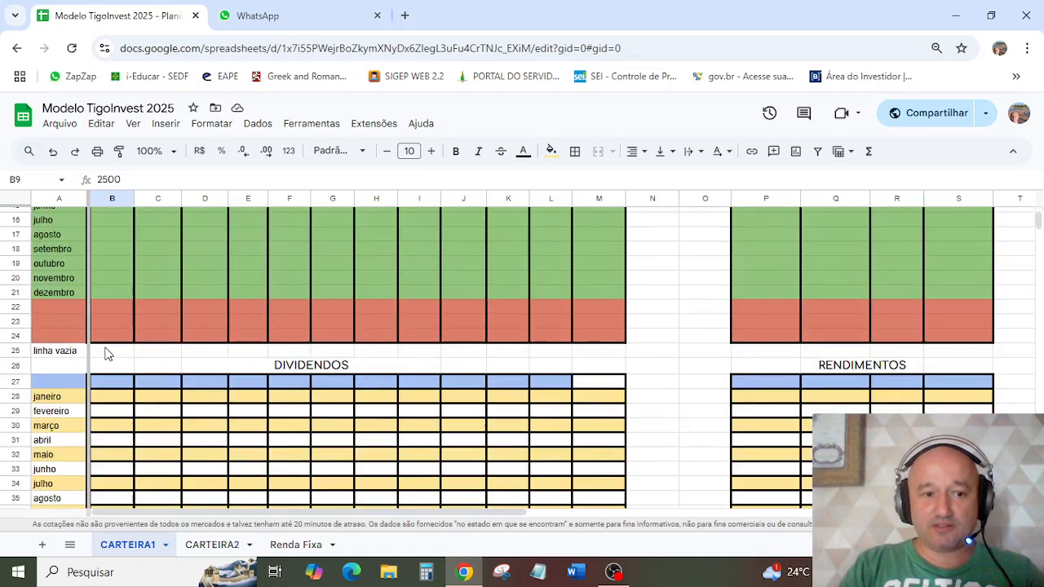
left_click(190, 355)
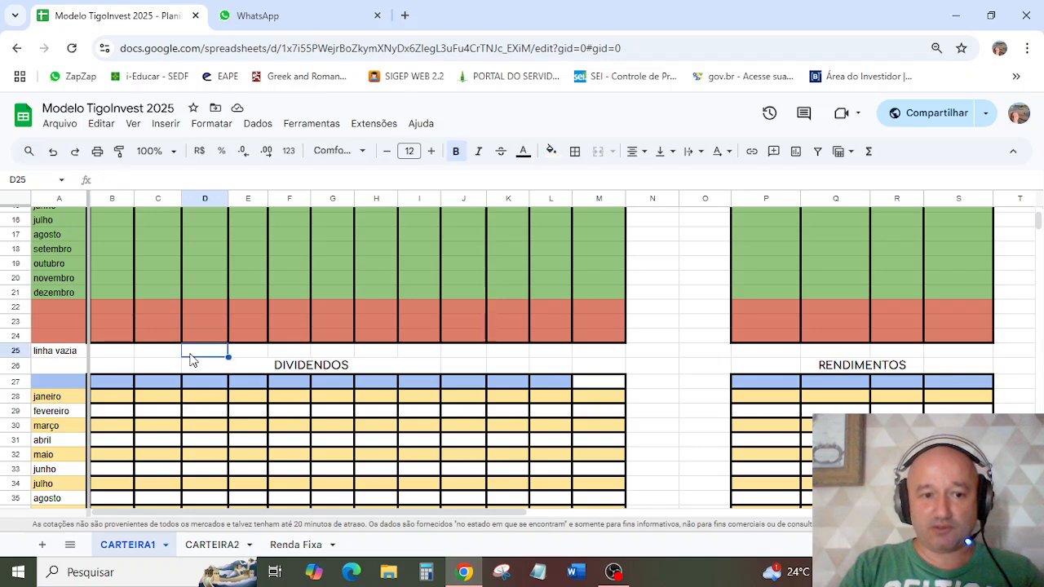
left_click(60, 356)
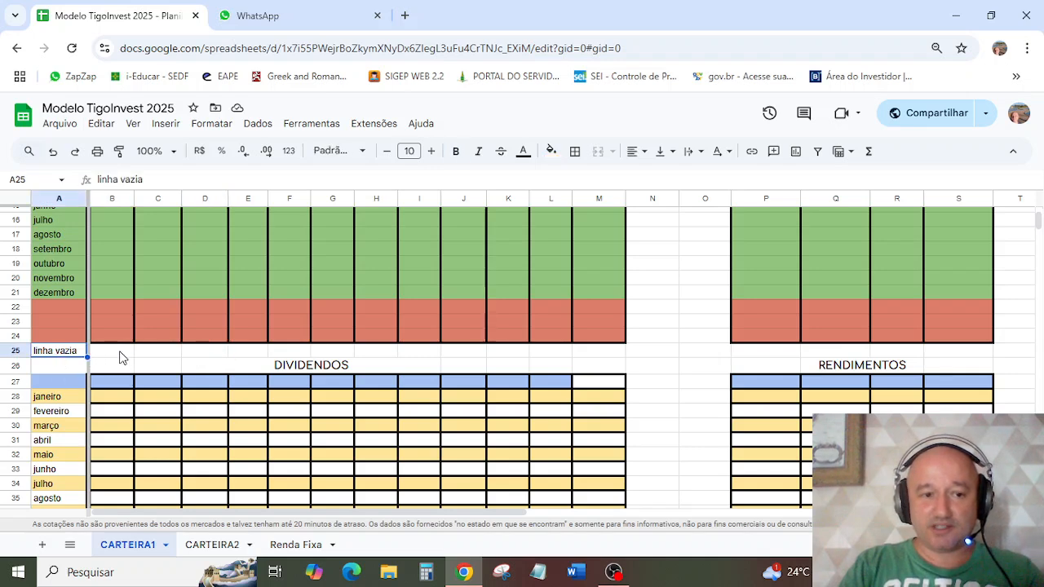
scroll(119, 356, "up", 5)
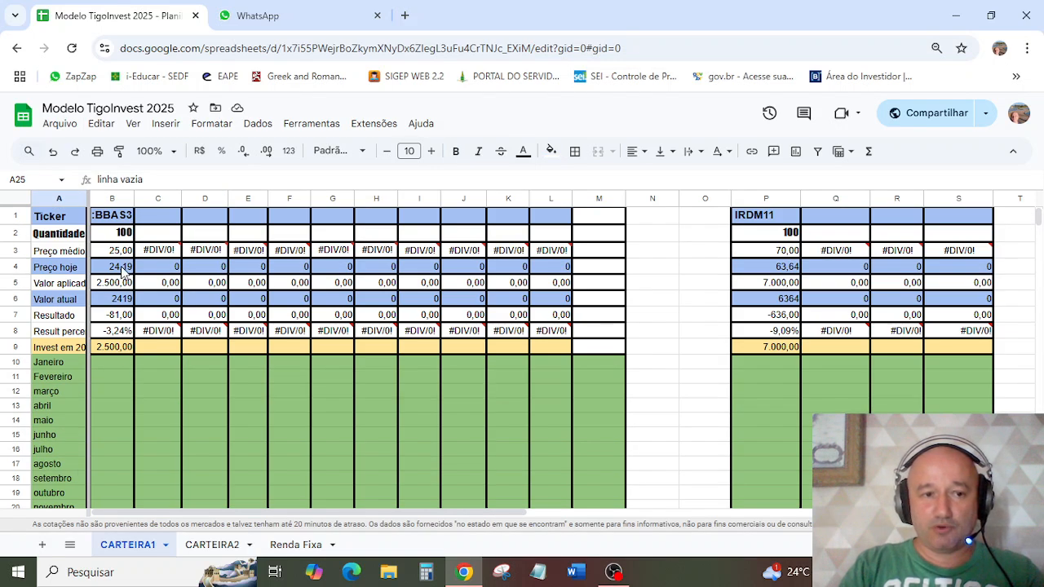
Step: Enter BBDC4 as the ticker in cell C1, beside the BBAS3 column
left_click(159, 218)
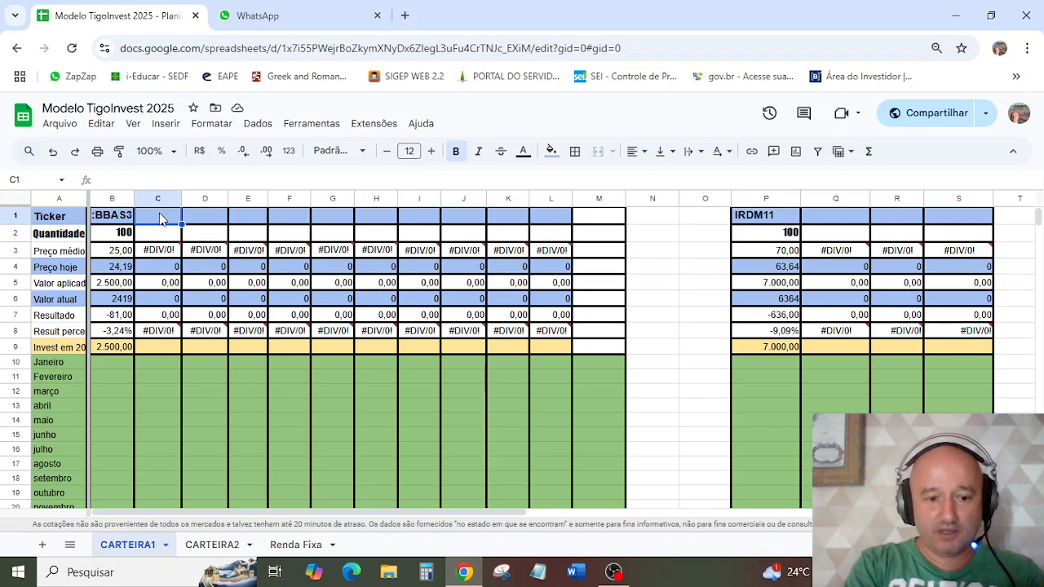
type("bb")
key("BackSpace")
key("BackSpace")
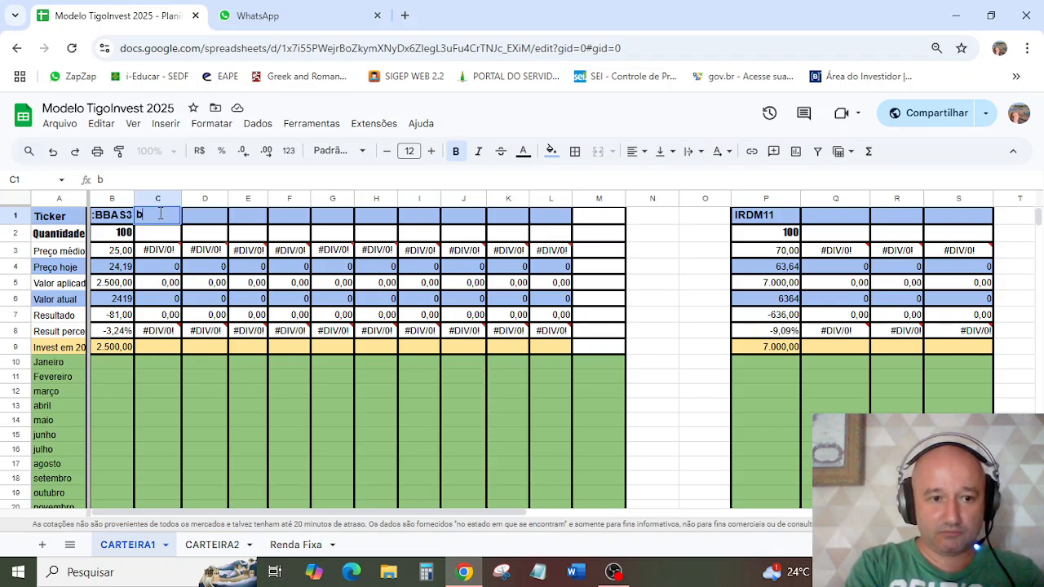
key("Caps_Lock")
type("BB")
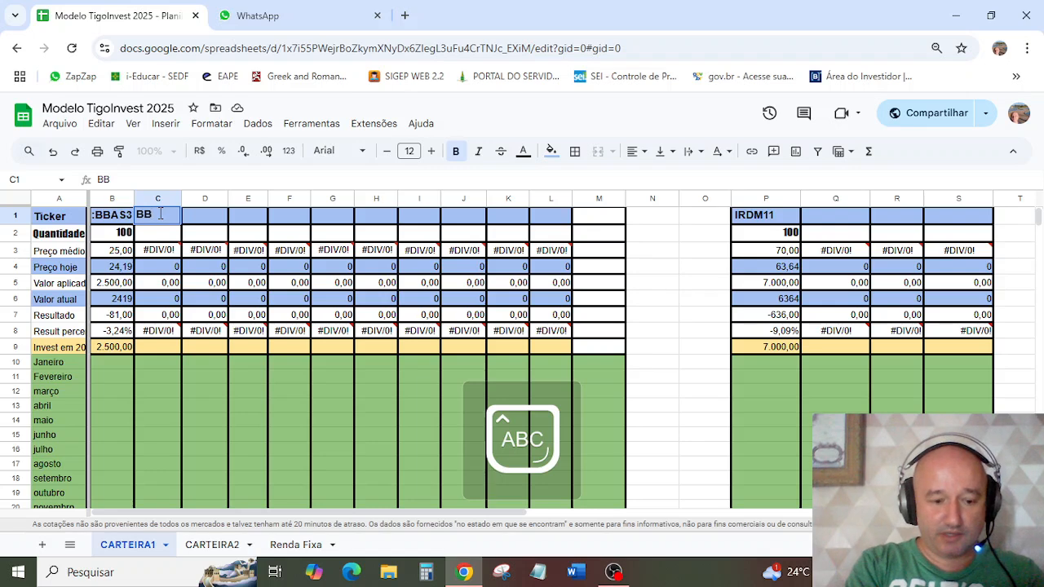
type("AS")
key("BackSpace")
type("DC")
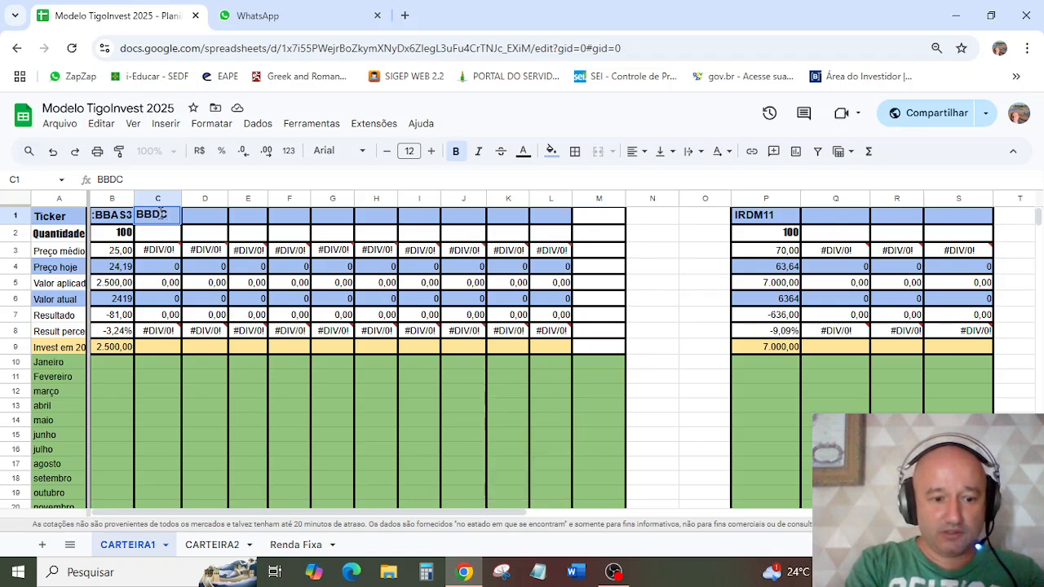
type("4")
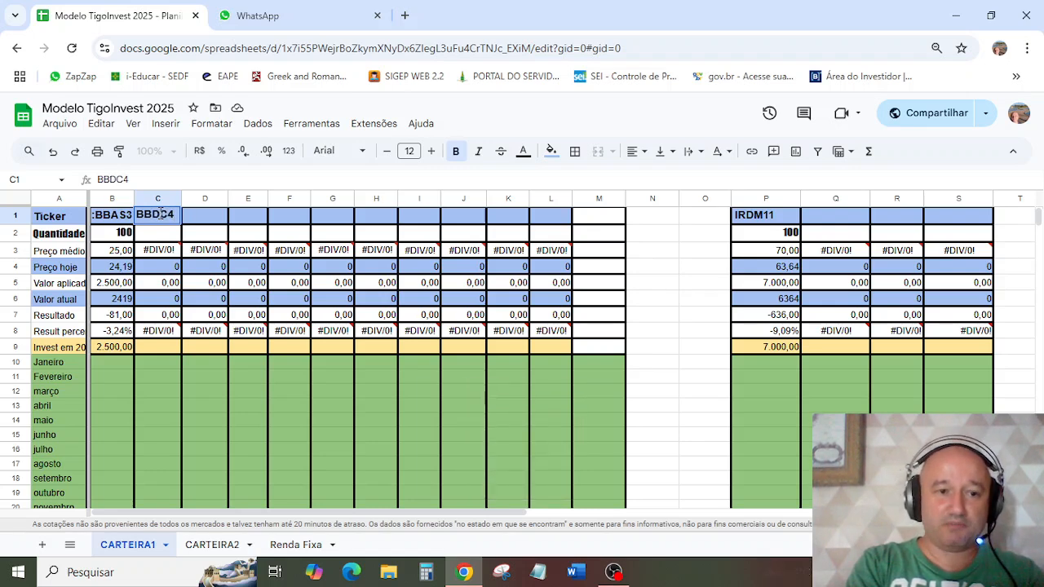
key("Return")
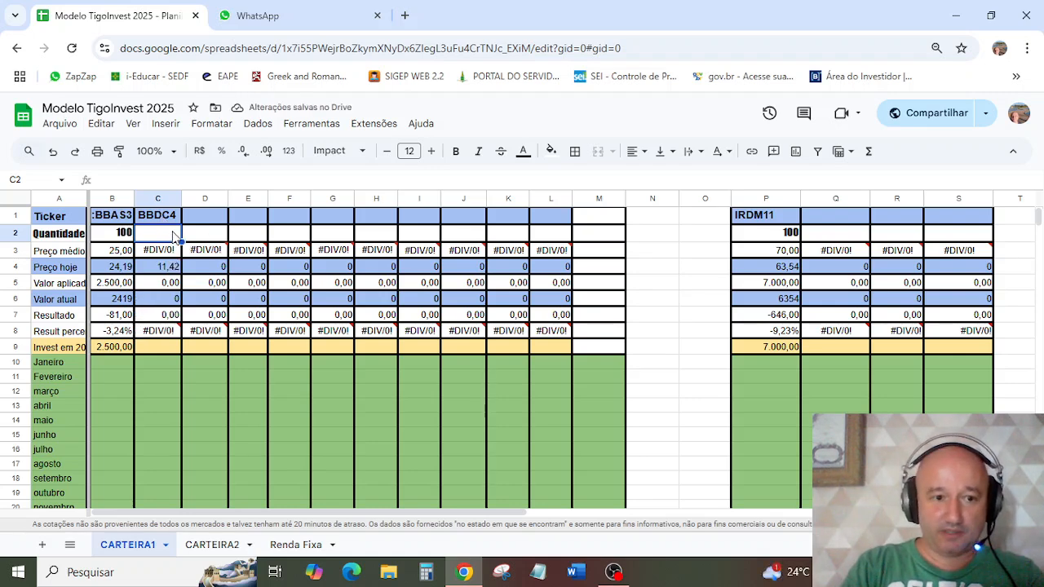
Step: Set the Quantidade of BBDC4 to 100
type("1000")
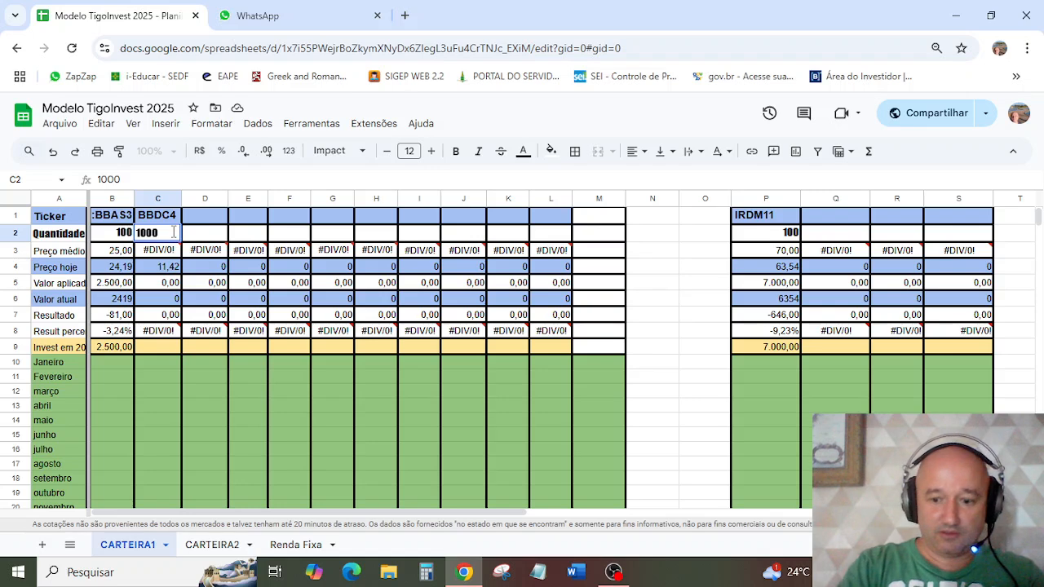
key("BackSpace")
key("Return")
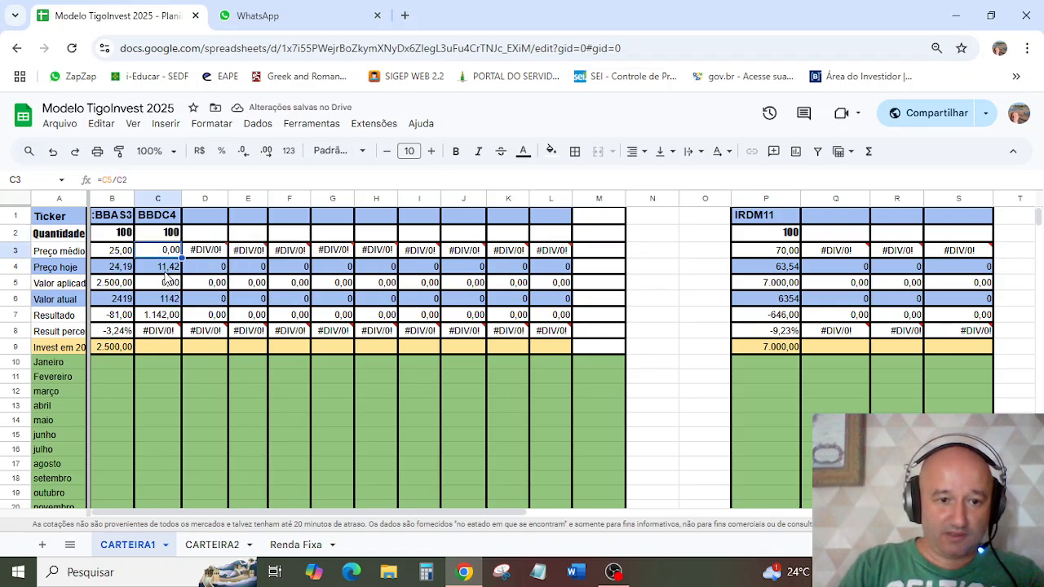
Step: Record 1142 as the Janeiro investment for BBDC4 and check the formula behind its Preço hoje
left_click(163, 367)
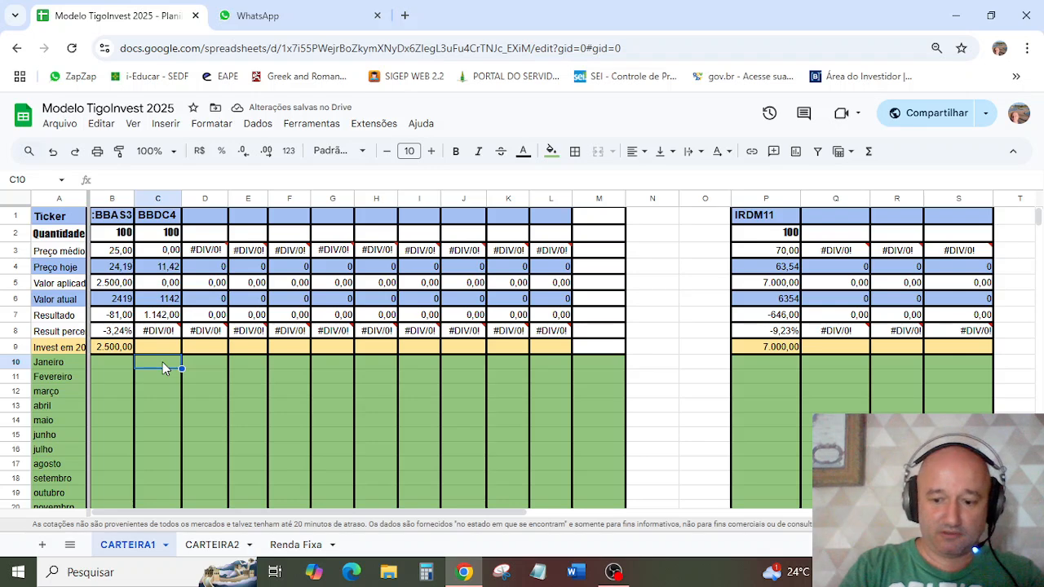
type("11")
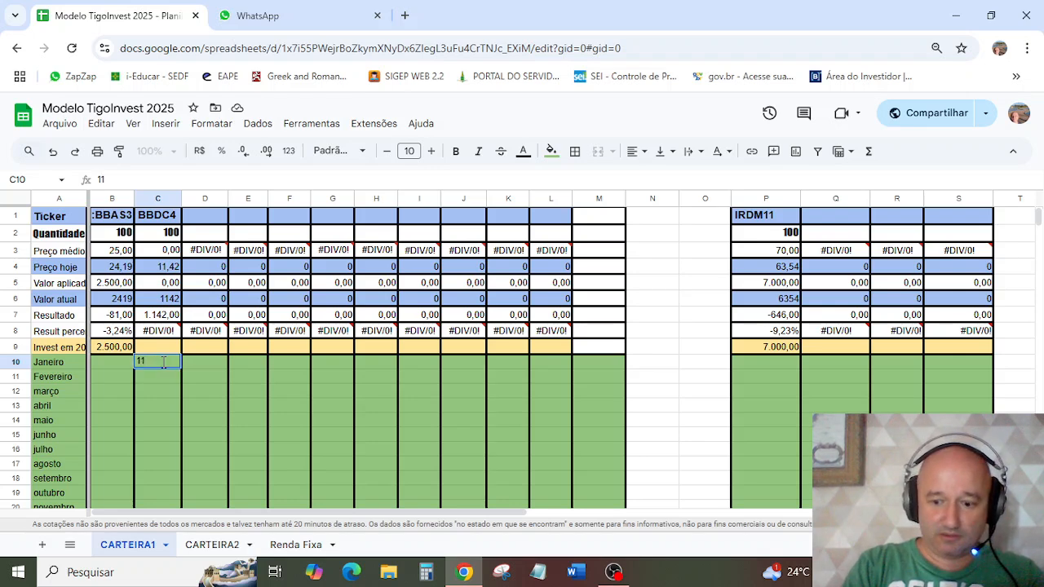
type("42")
key("Return")
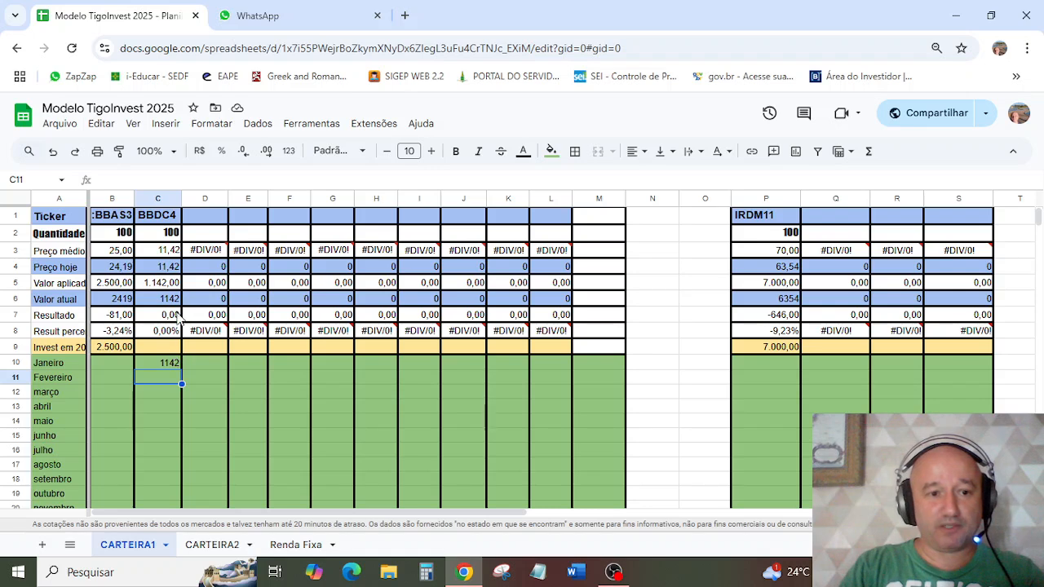
left_click(161, 274)
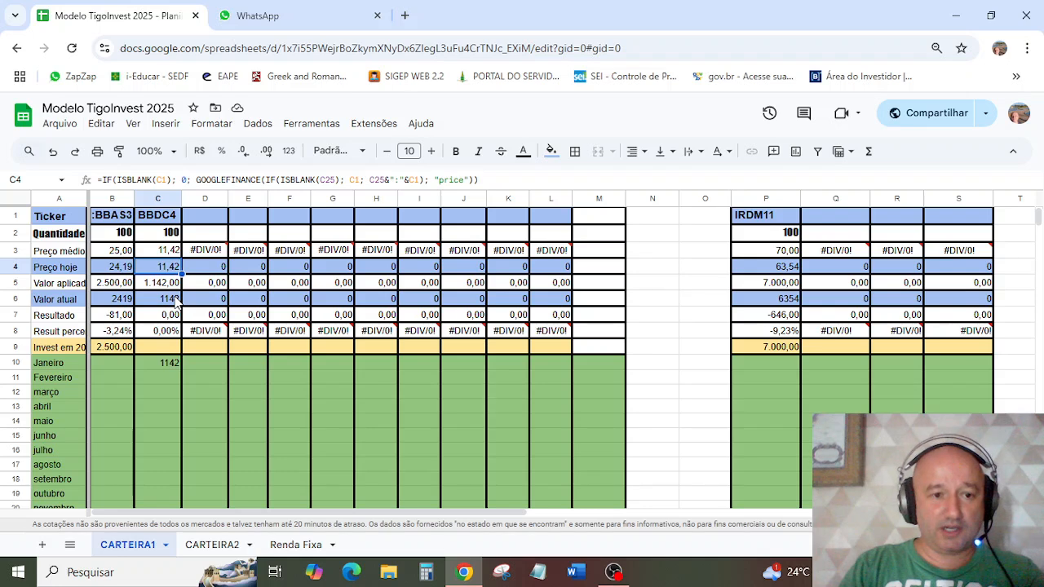
left_click(154, 383)
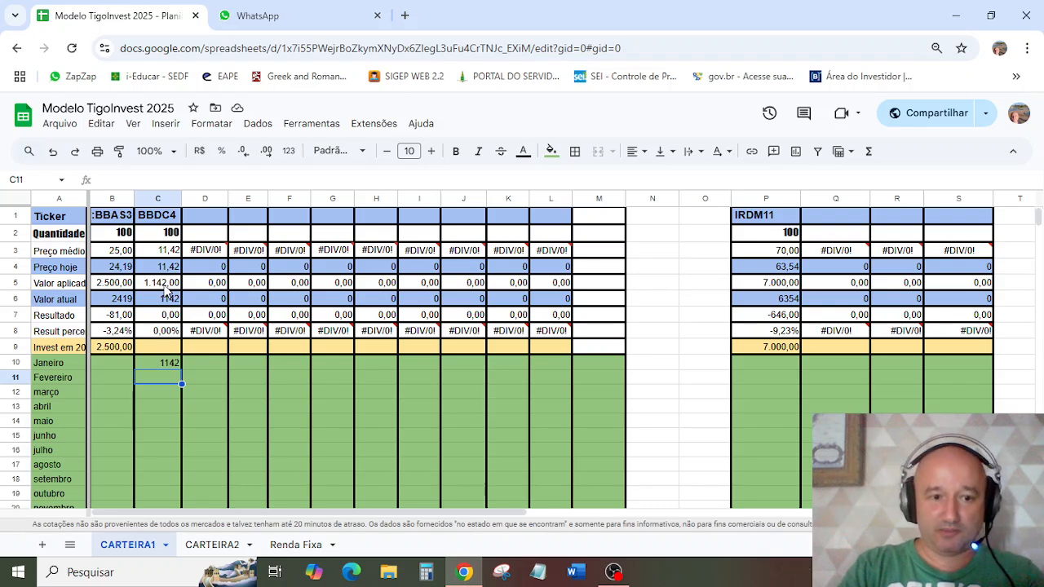
Step: Try a Fevereiro investment of 200 for BBDC4 and clear that entry again
type("200")
key("Return")
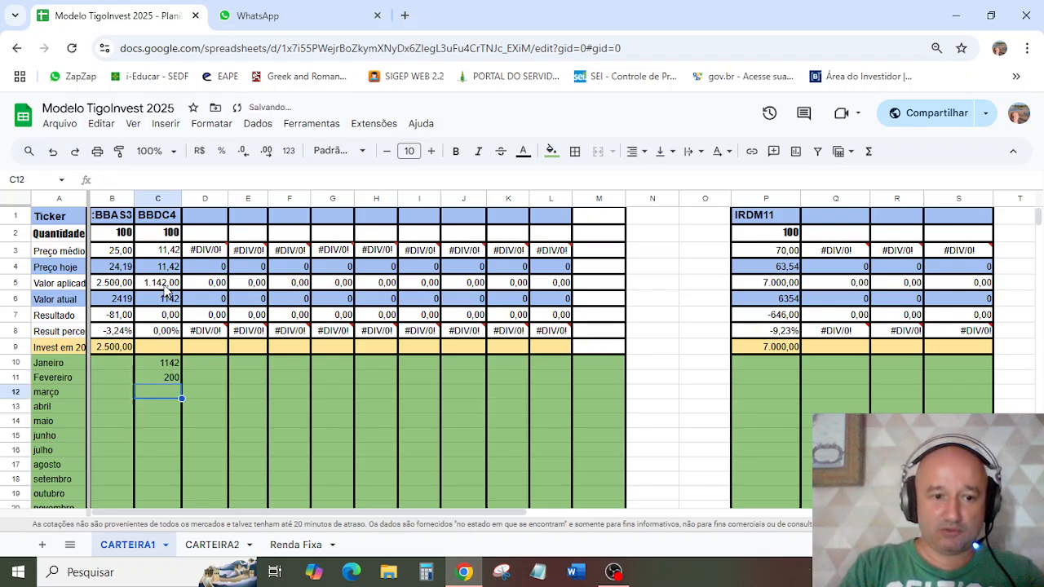
left_click(173, 380)
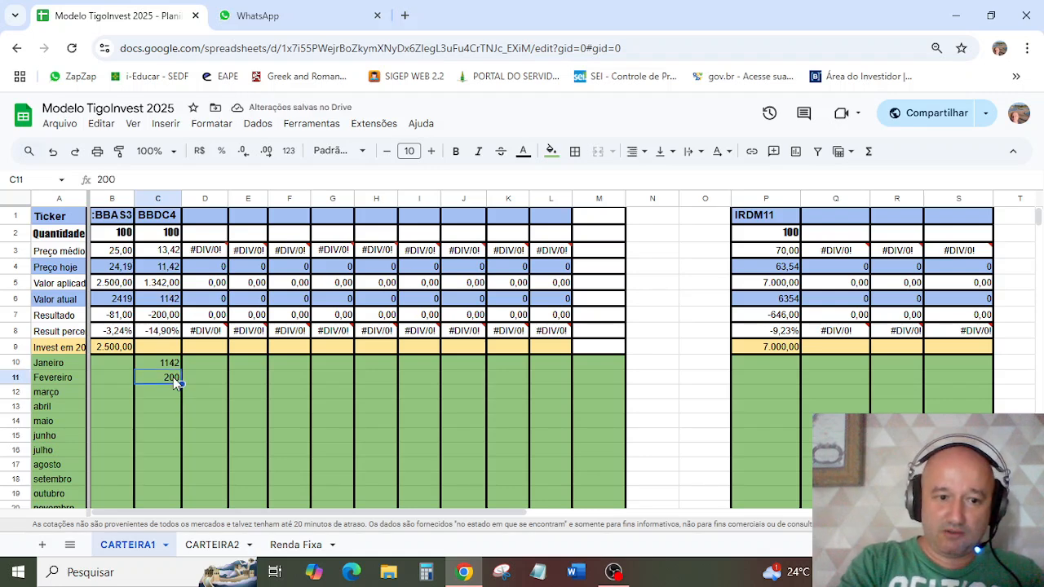
key("Delete")
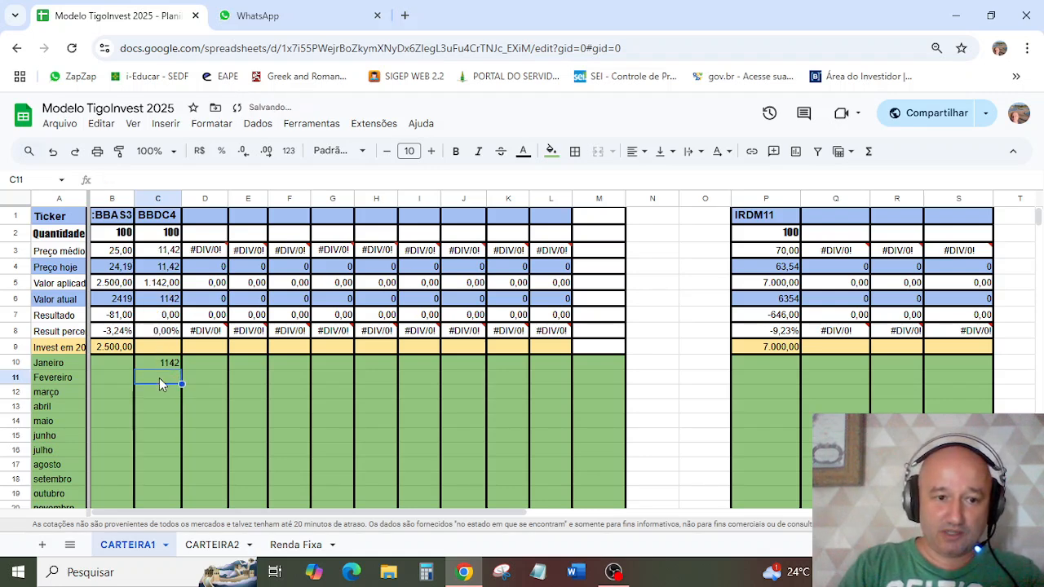
Step: Check the BBDC4 quantity, and examine the prior-investment and Valor atual cells in the IRDM11 column
left_click(169, 237)
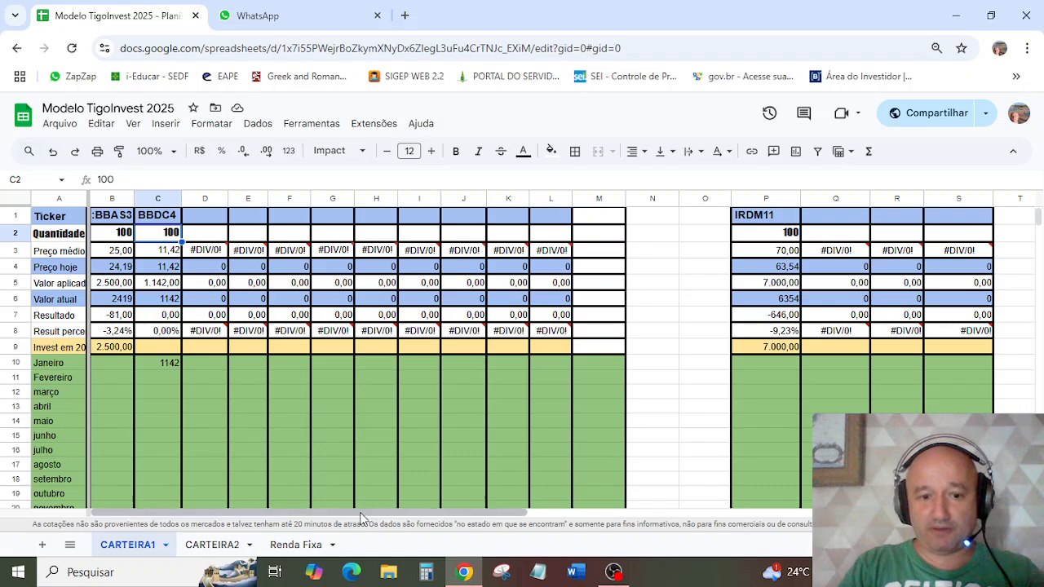
left_click_drag(256, 512, 379, 513)
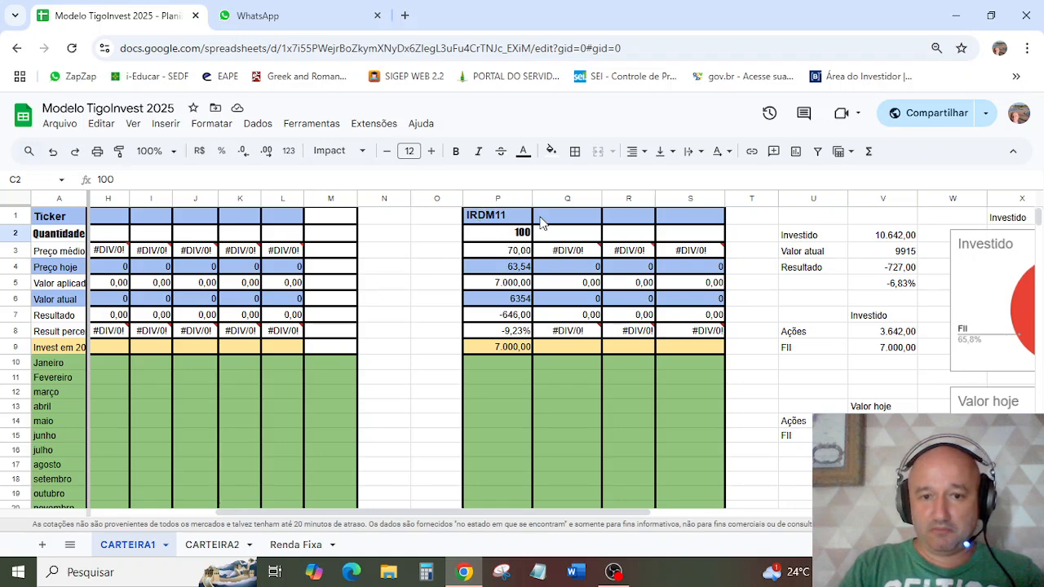
left_click(491, 346)
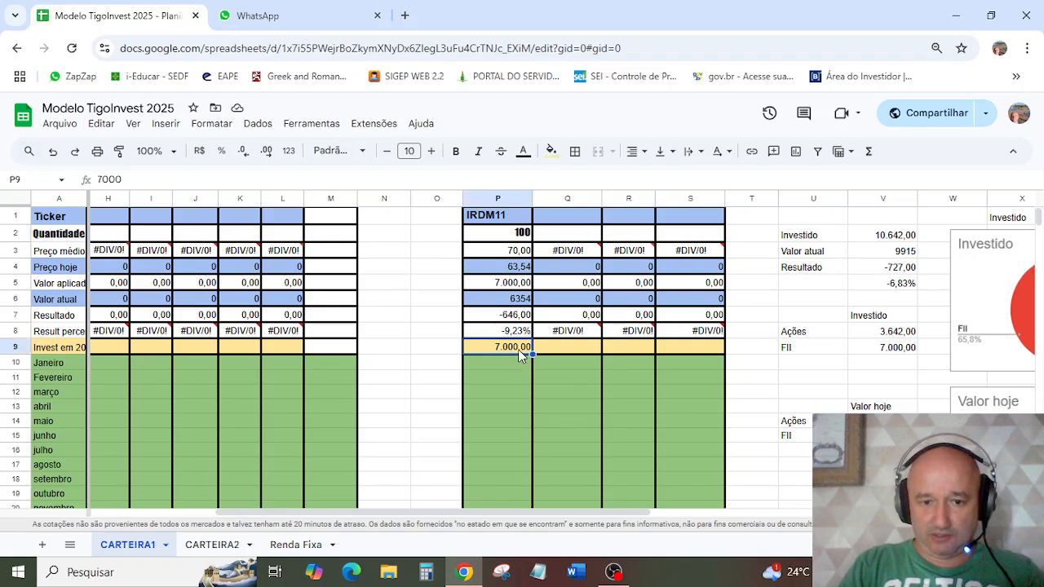
left_click(520, 304)
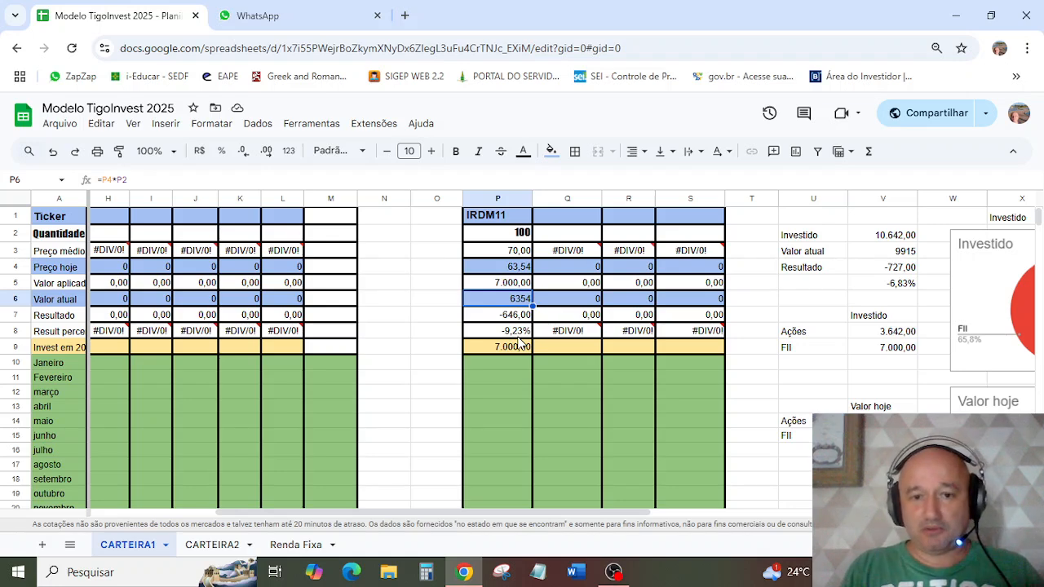
Step: Enter VIUR as the ticker in cell Q1, beside IRDM11, and set its Quantidade to 100
left_click(566, 218)
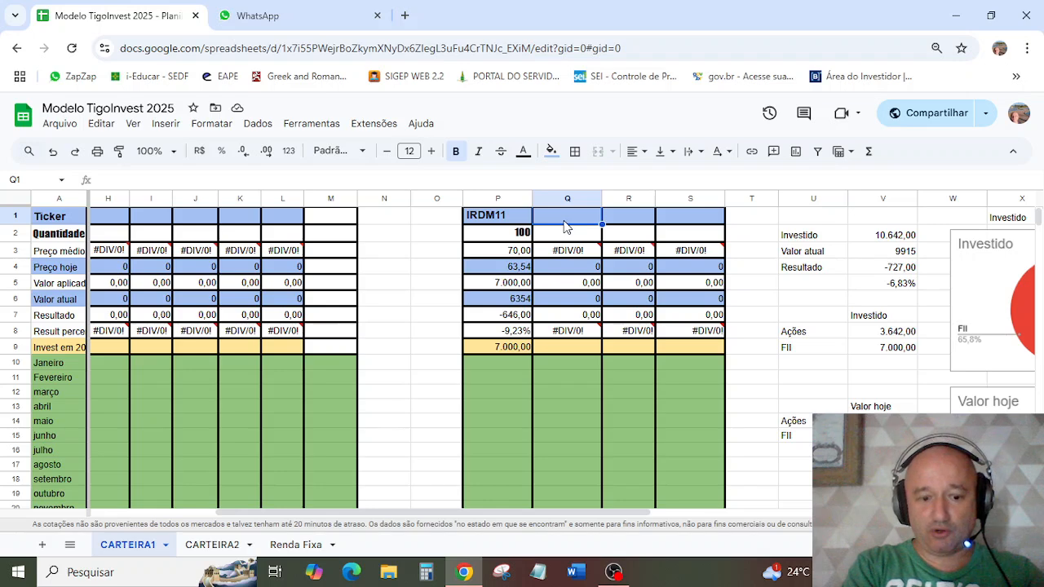
type("VIUR")
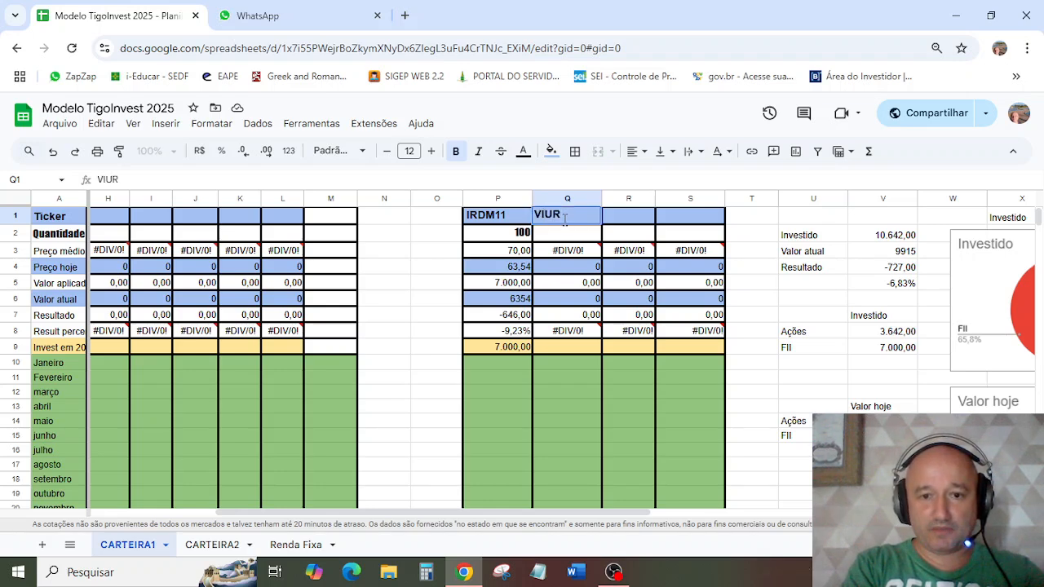
key("Return")
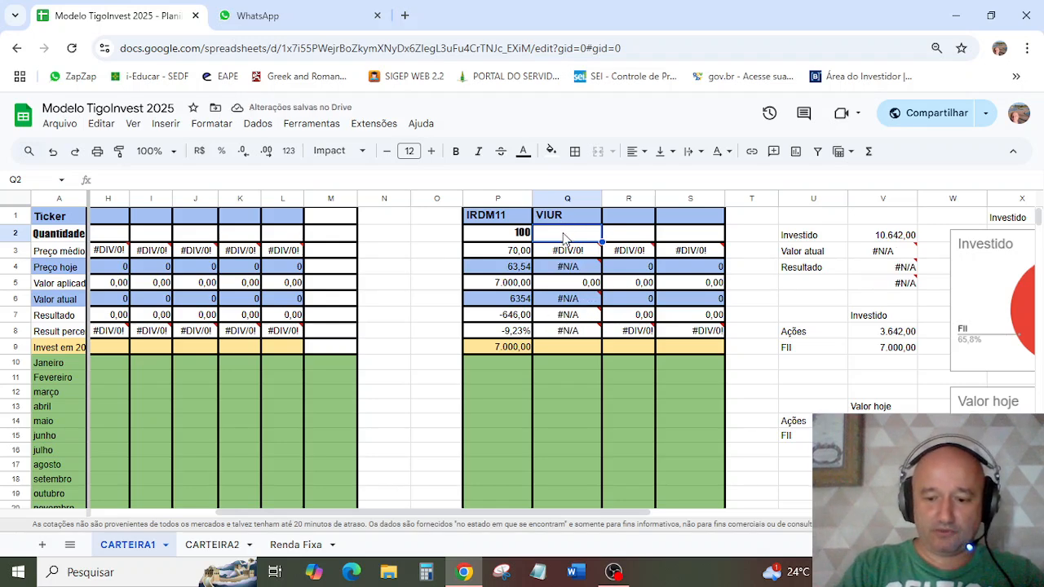
type("100")
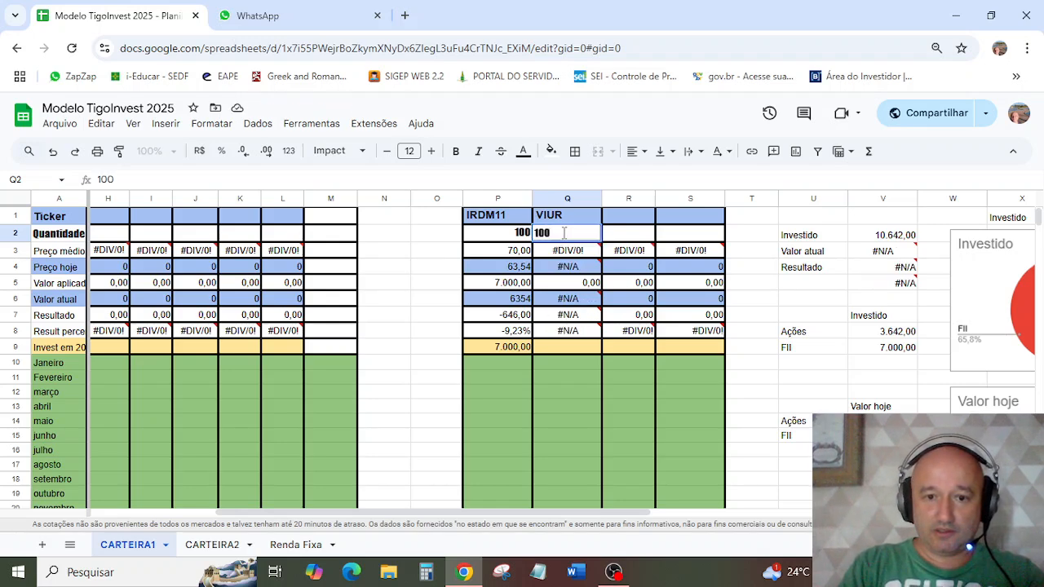
key("Return")
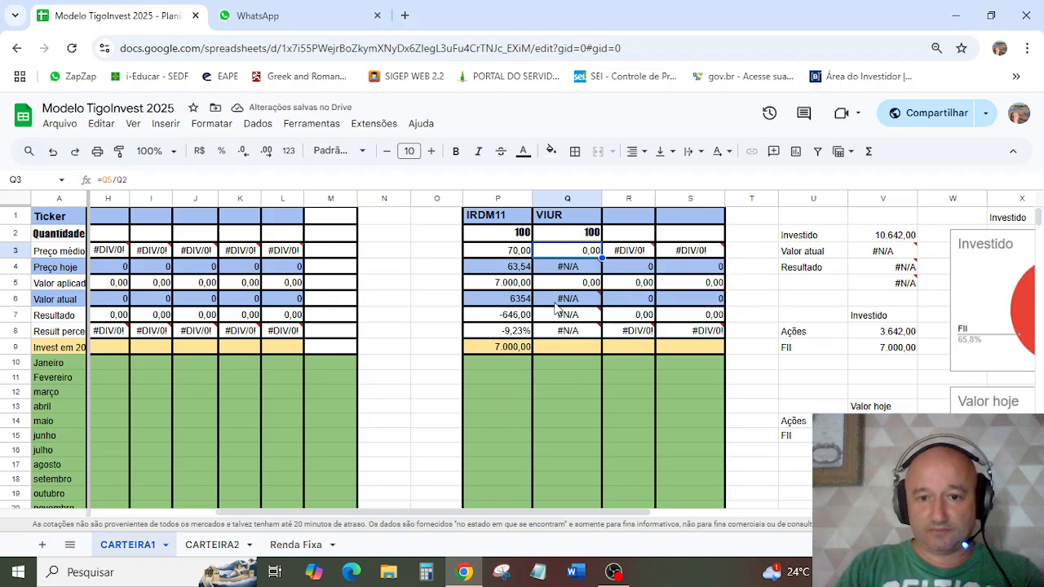
Step: Correct the ticker in cell Q1 to VIUR11
double_click(568, 214)
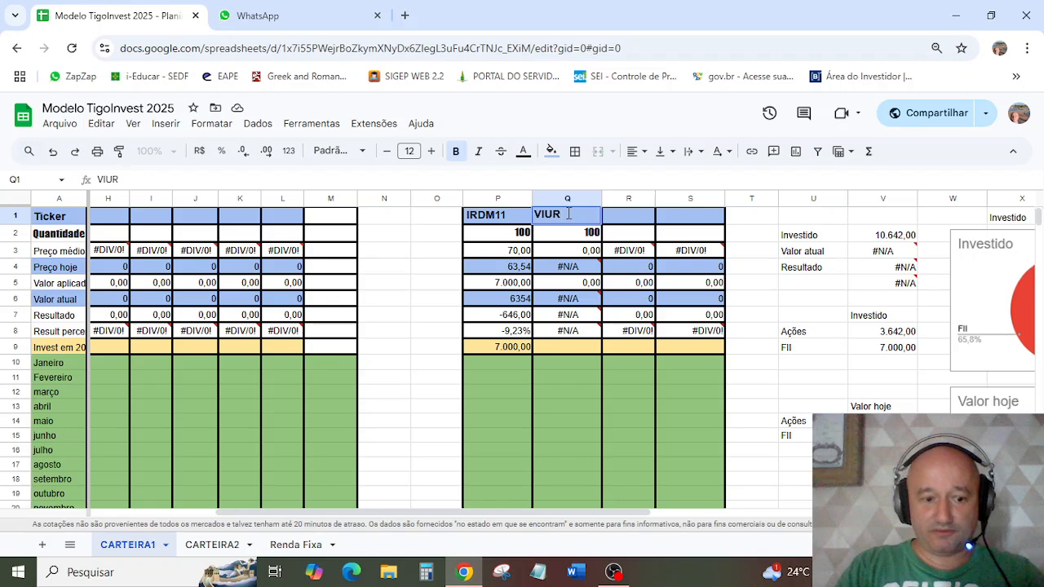
type("11")
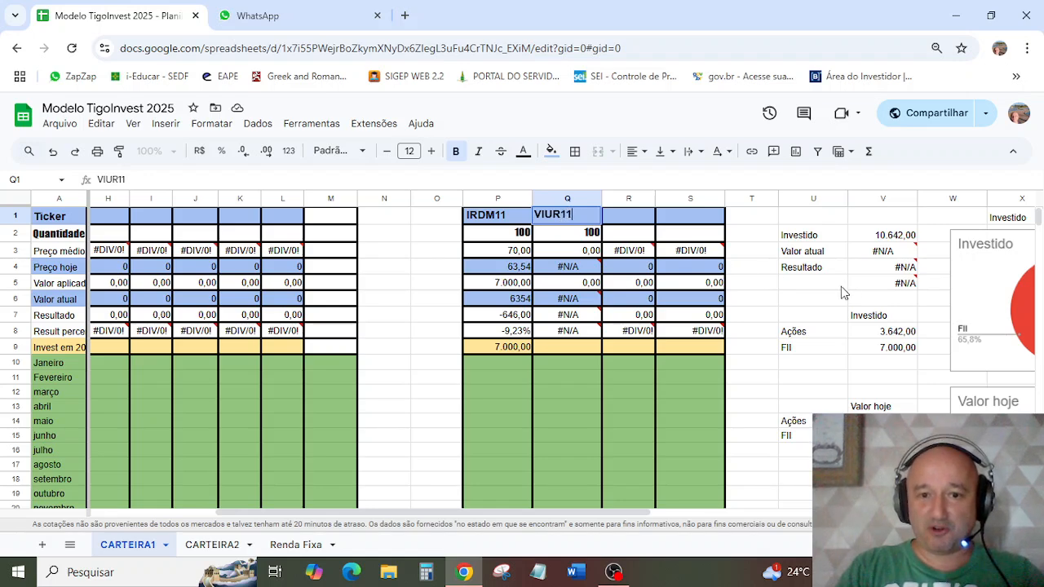
key("Return")
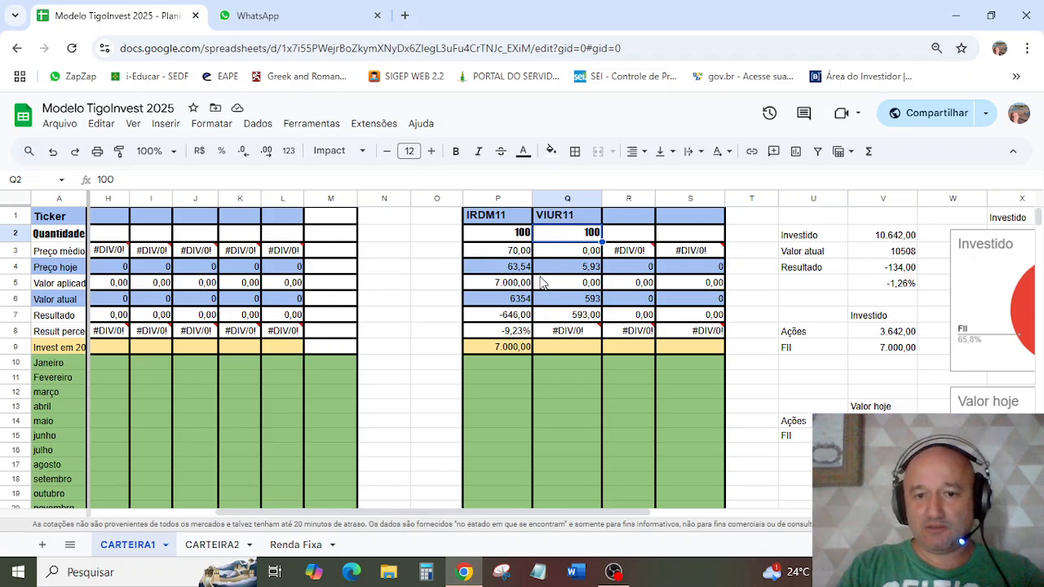
Step: Record 600 as the prior investment for VIUR11 in the yellow row 9
left_click(556, 349)
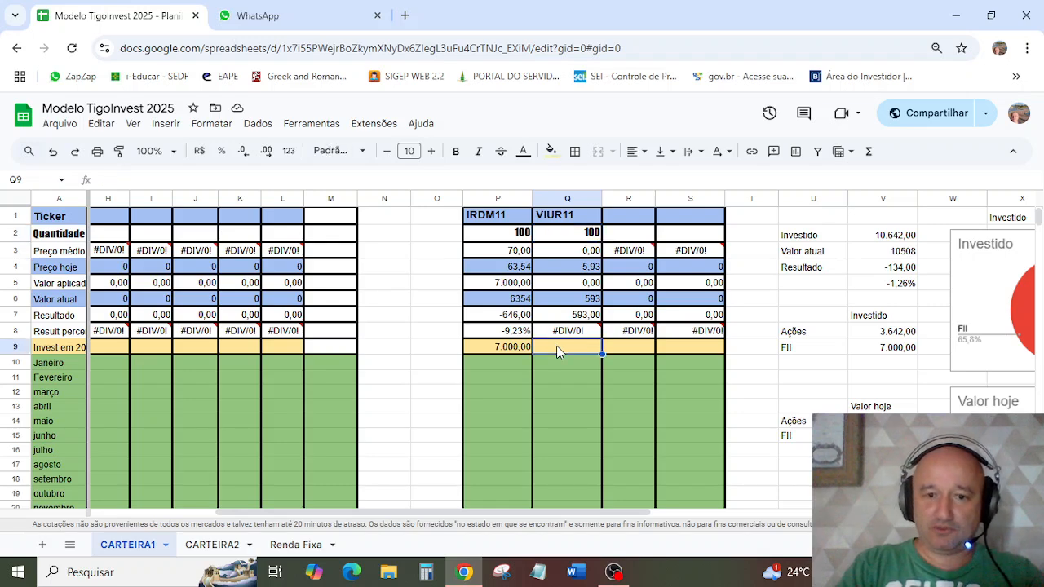
type("600")
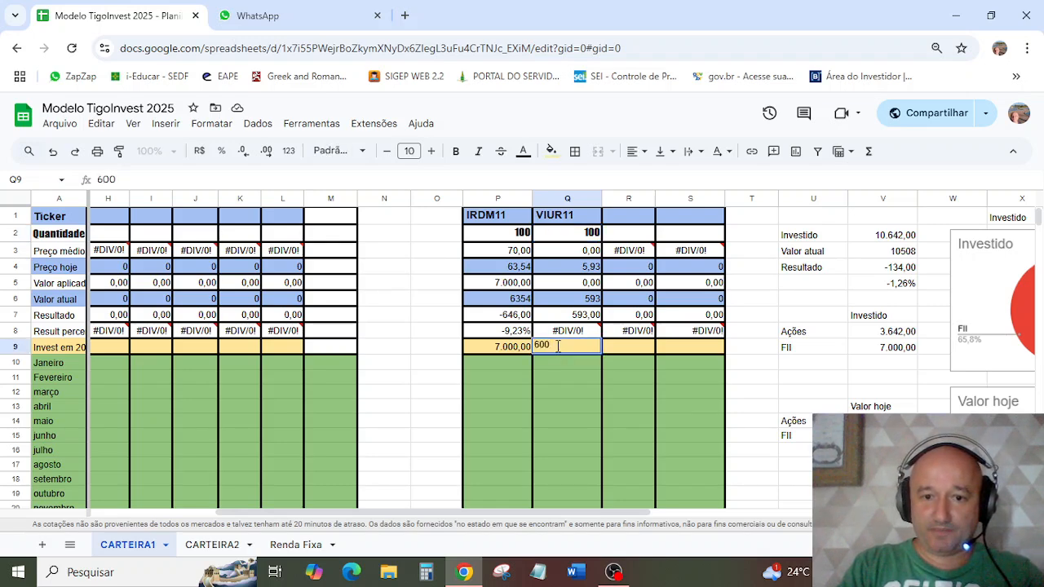
key("Return")
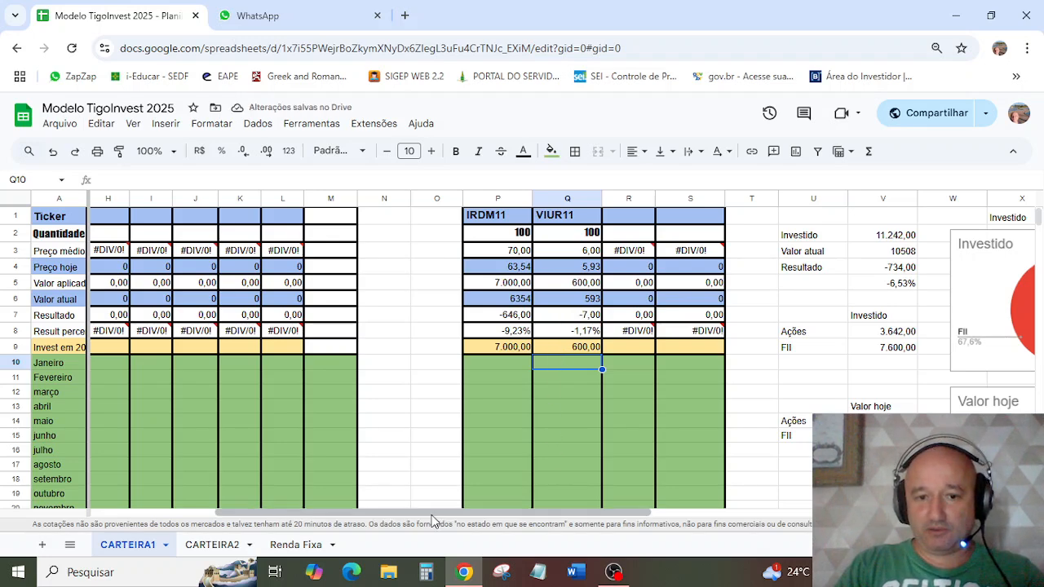
Step: Examine the CARTEIRA1 totals, the percentage result formula and the charts, and check the Renda Fixa sheet's Patrimônio summary
left_click_drag(432, 514, 594, 516)
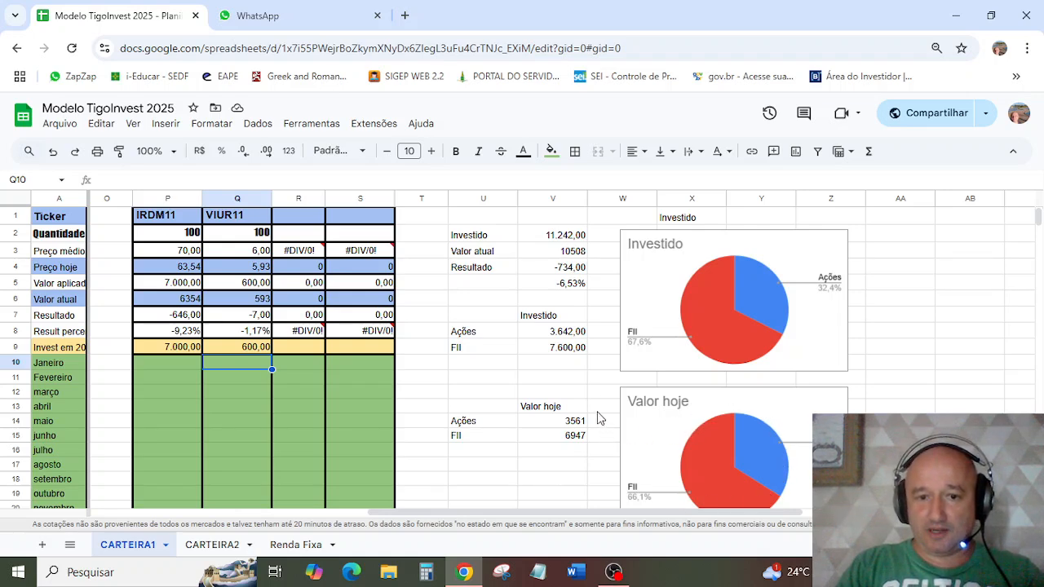
left_click(566, 286)
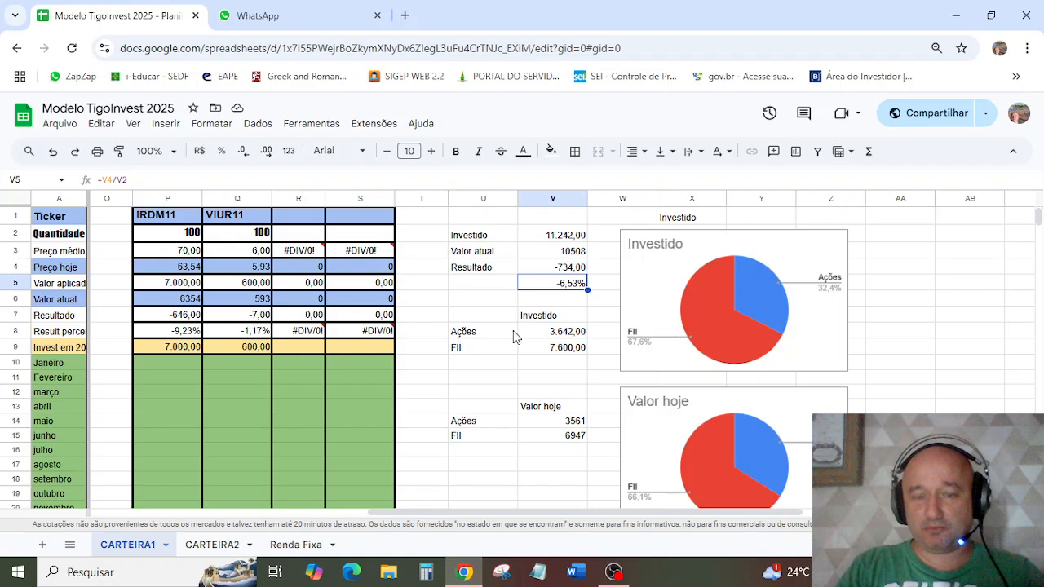
left_click(231, 344)
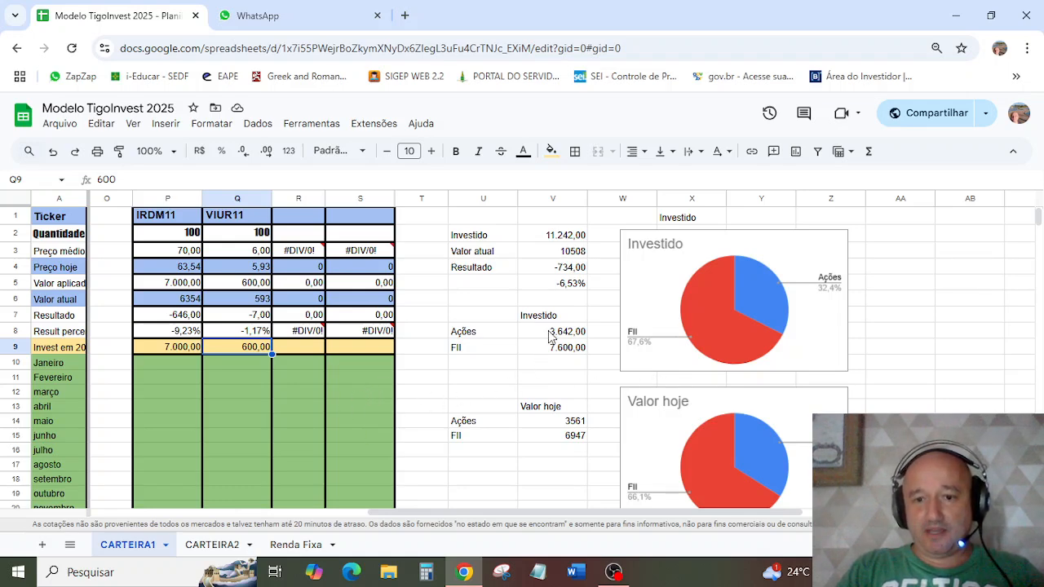
left_click(300, 548)
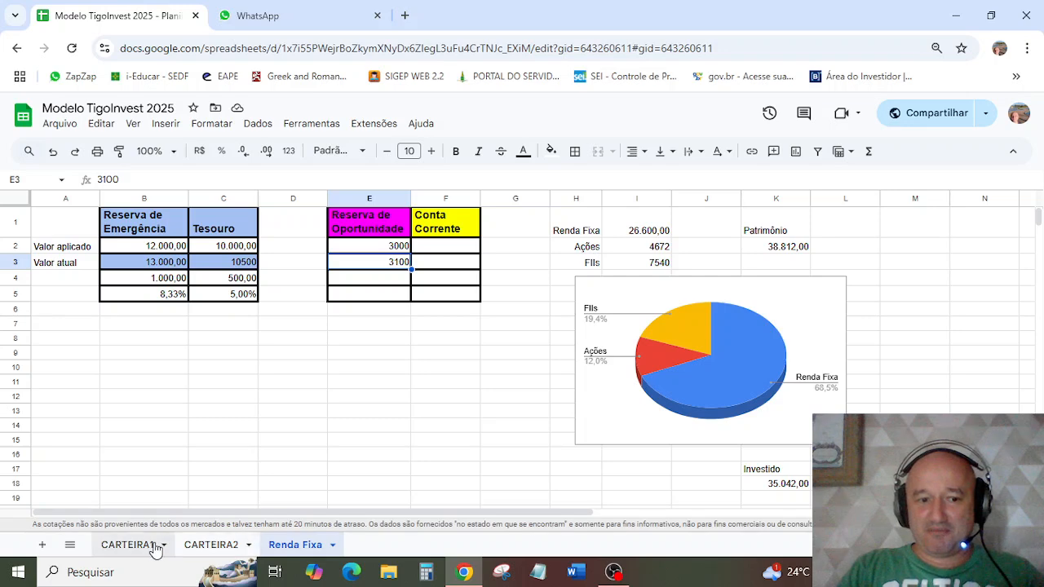
Step: On the CARTEIRA2 sheet, enter SAPR4 as the ticker in cell C1, beside TAEE4
left_click(210, 545)
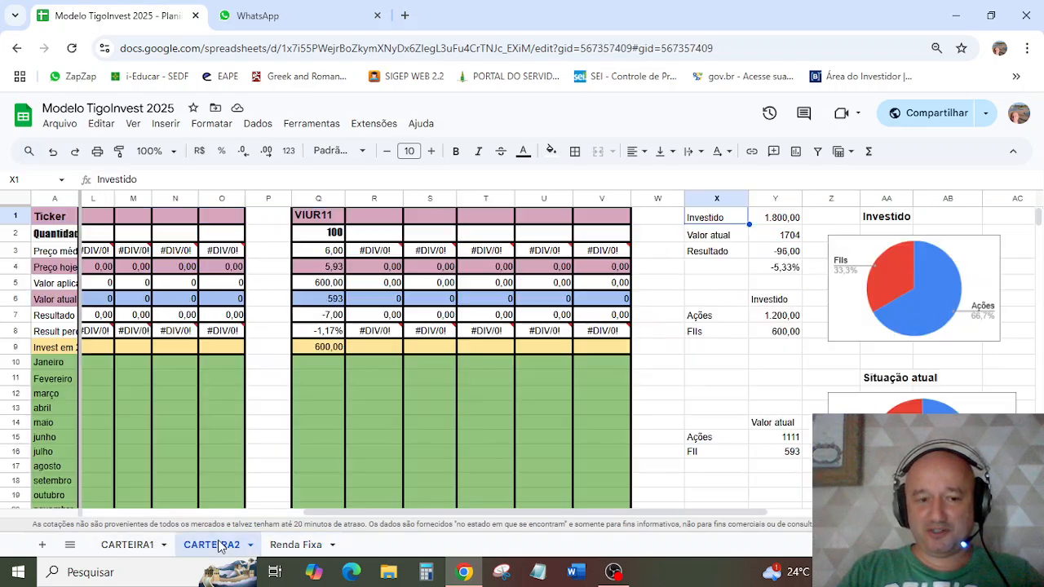
left_click_drag(359, 506, 174, 504)
left_click_drag(338, 512, 44, 512)
scroll(122, 418, "up", 1)
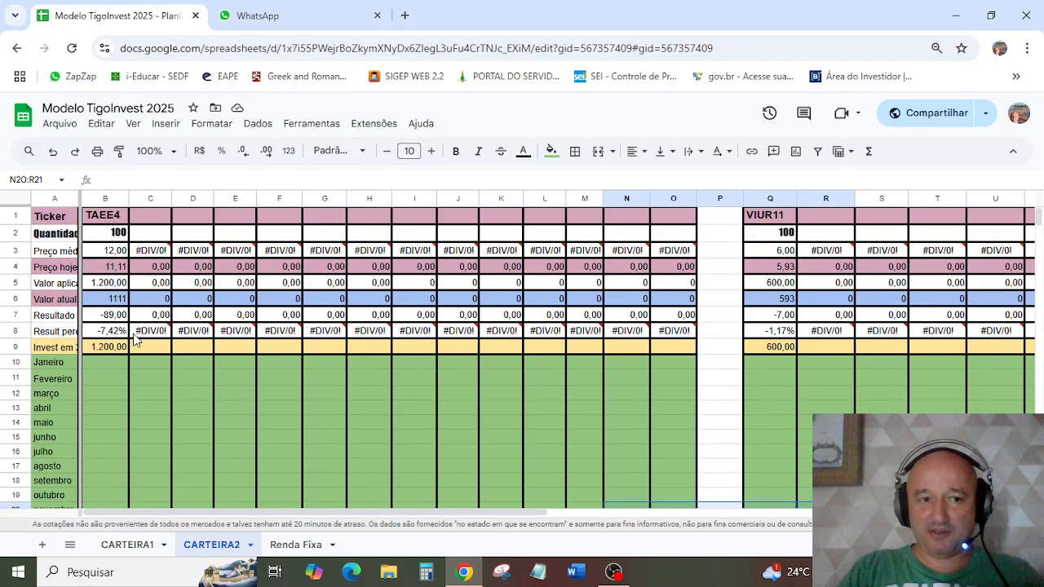
left_click(150, 220)
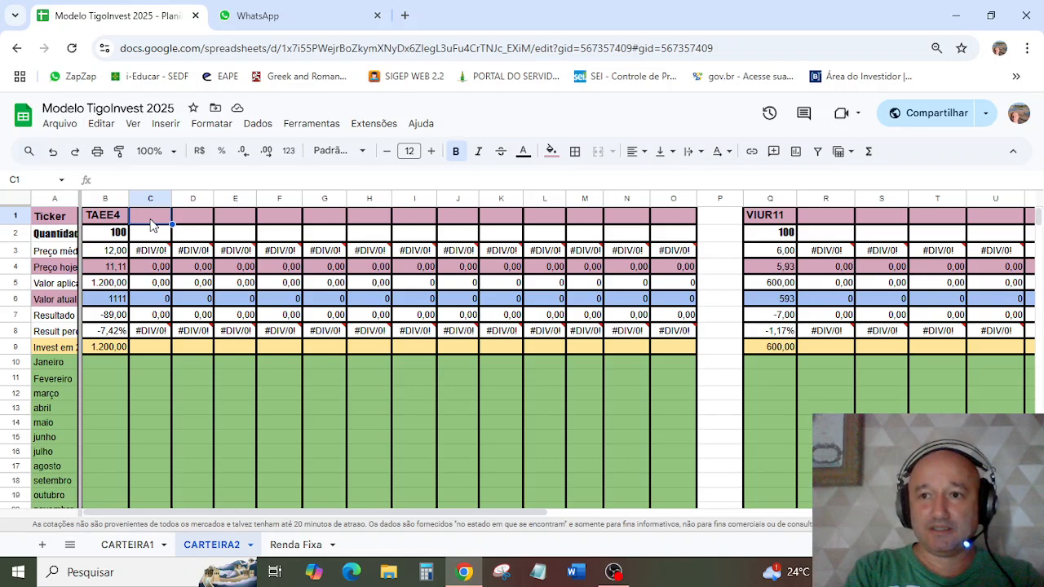
type("S")
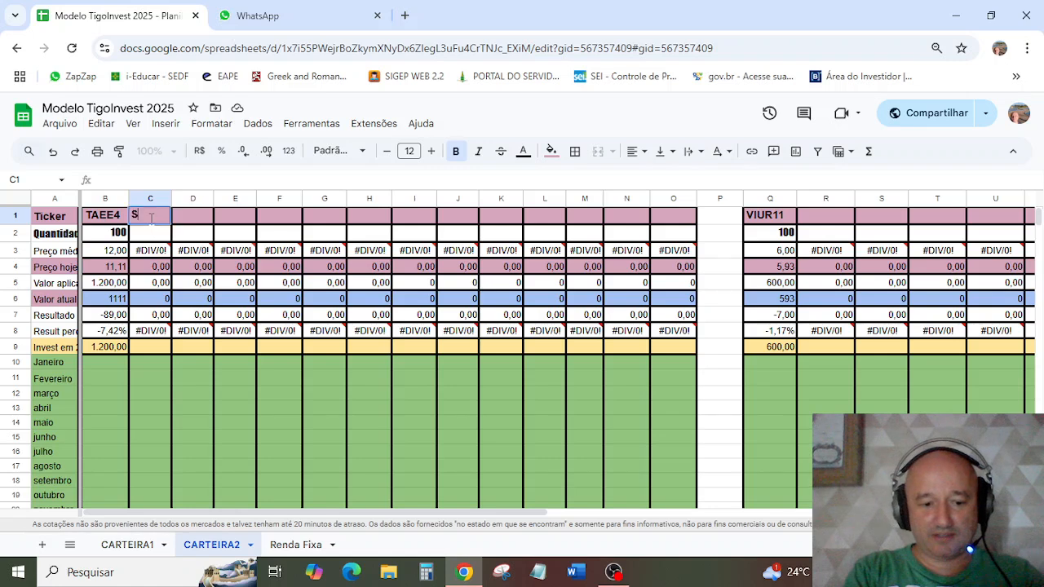
type("APE")
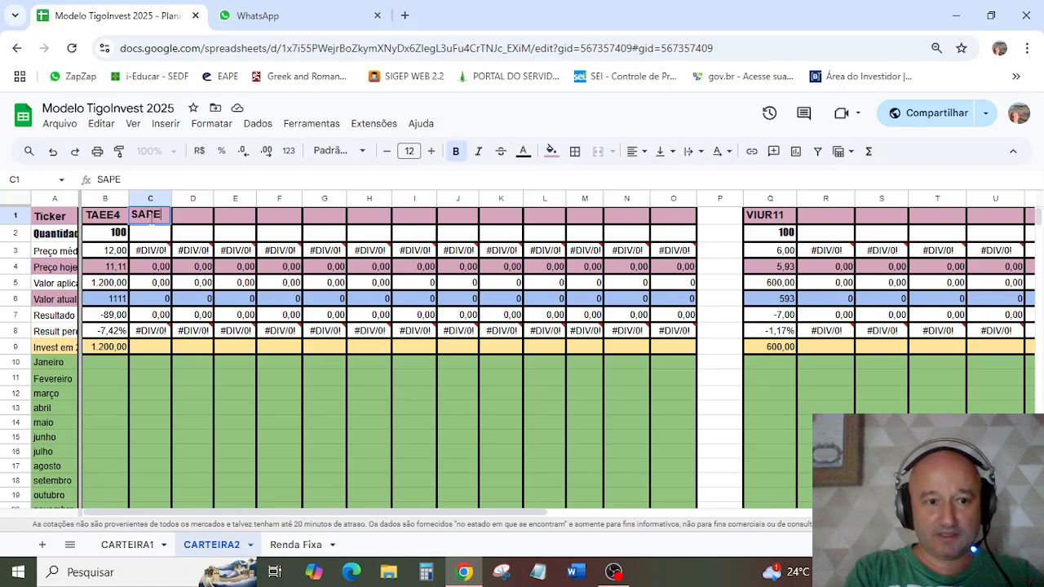
key("BackSpace")
type("T")
key("BackSpace")
type("R4")
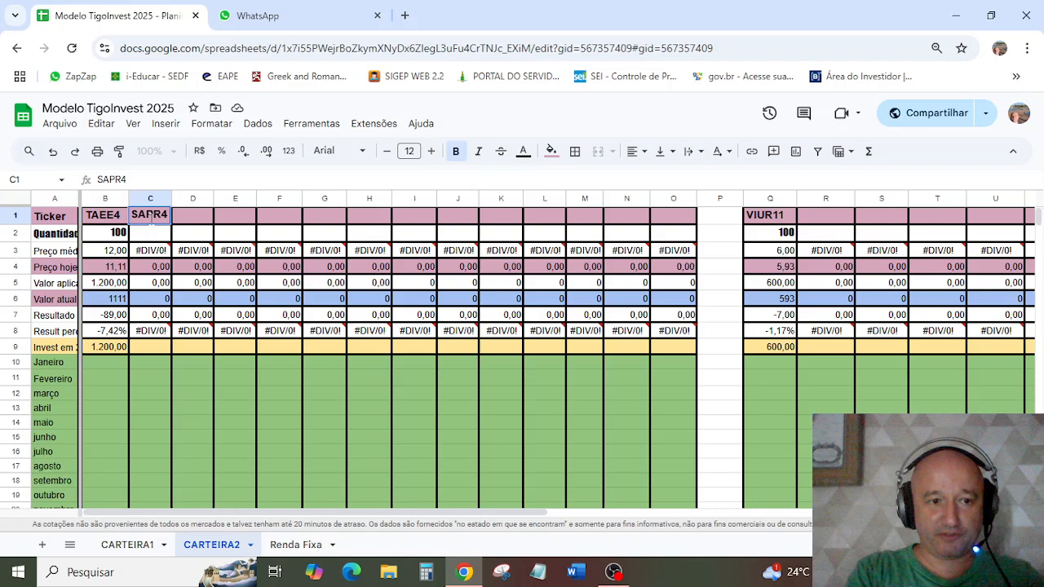
key("Return")
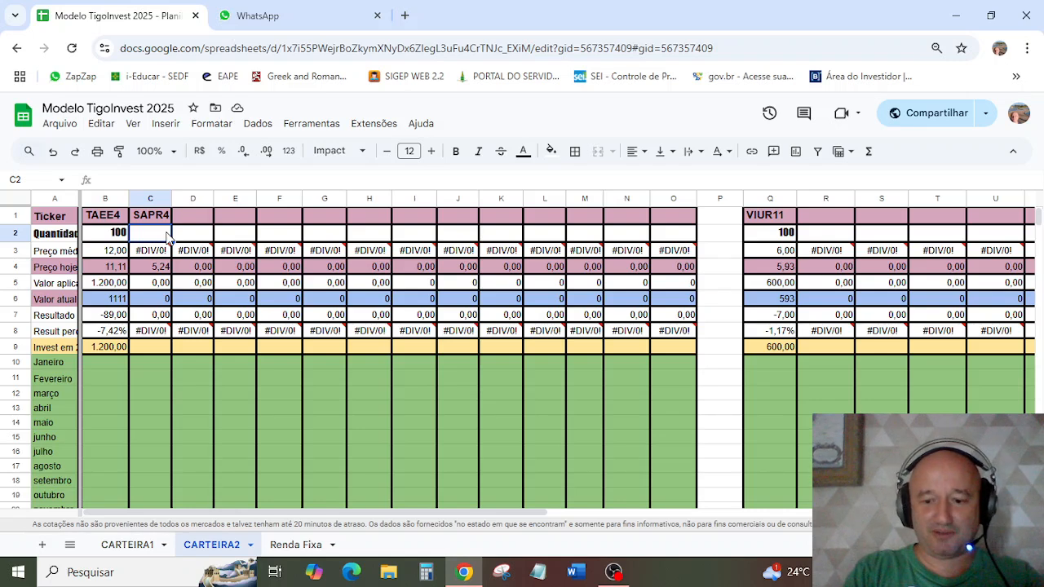
Step: Set the Quantidade of SAPR4 to 2000 and record 9000 as its Janeiro investment
type("2000")
key("Return")
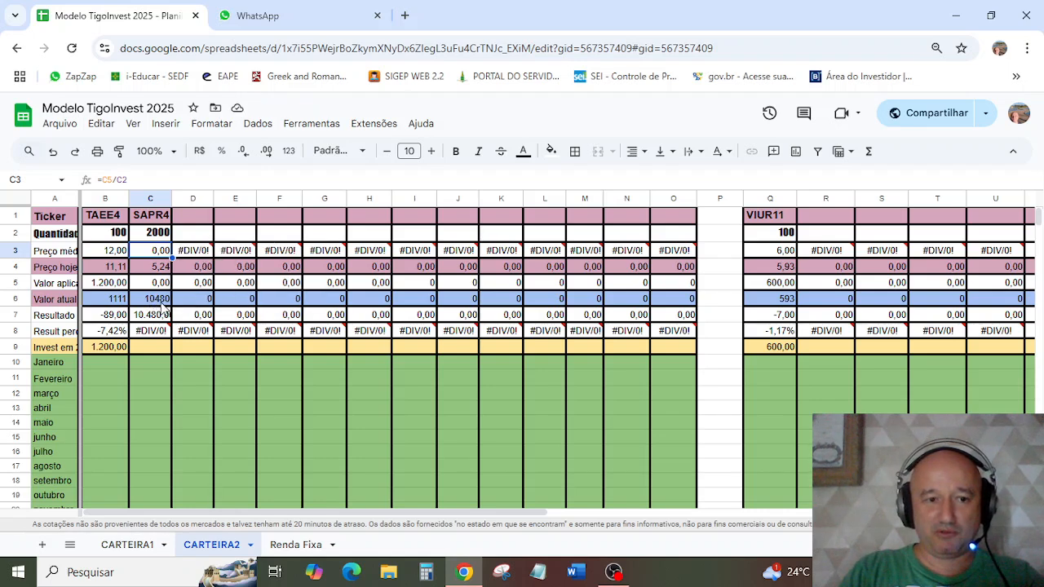
left_click(166, 367)
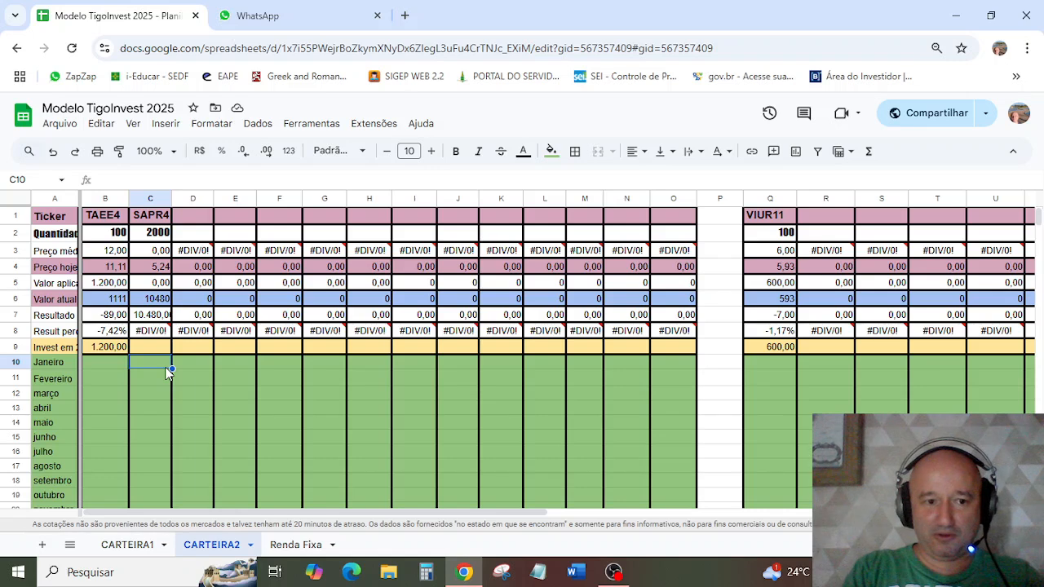
type("9000")
key("Return")
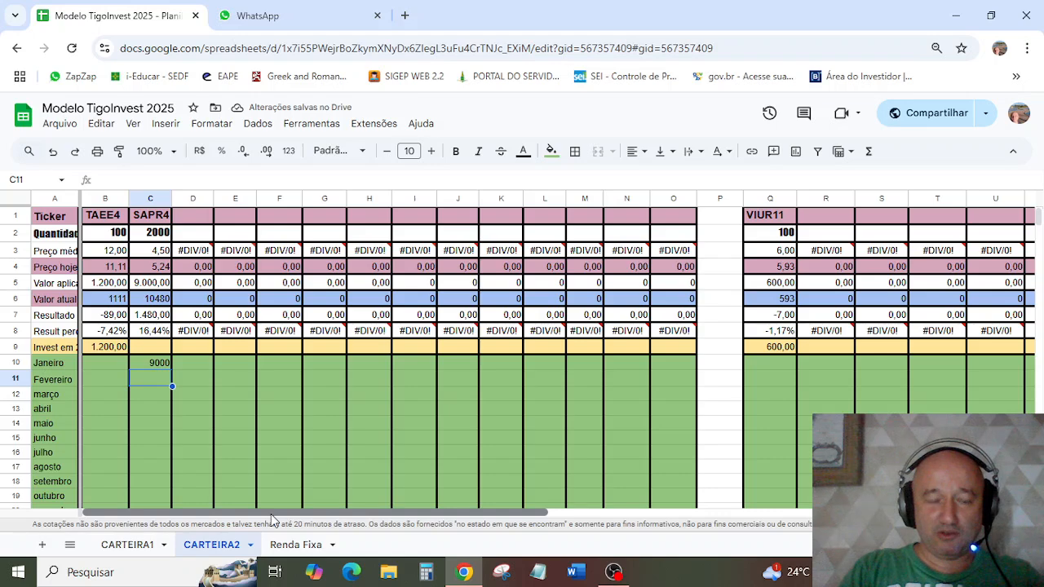
Step: Review the CARTEIRA2 totals and charts, check the Renda Fixa Patrimônio summary, and return to the CARTEIRA1 sheet
left_click_drag(270, 513, 546, 518)
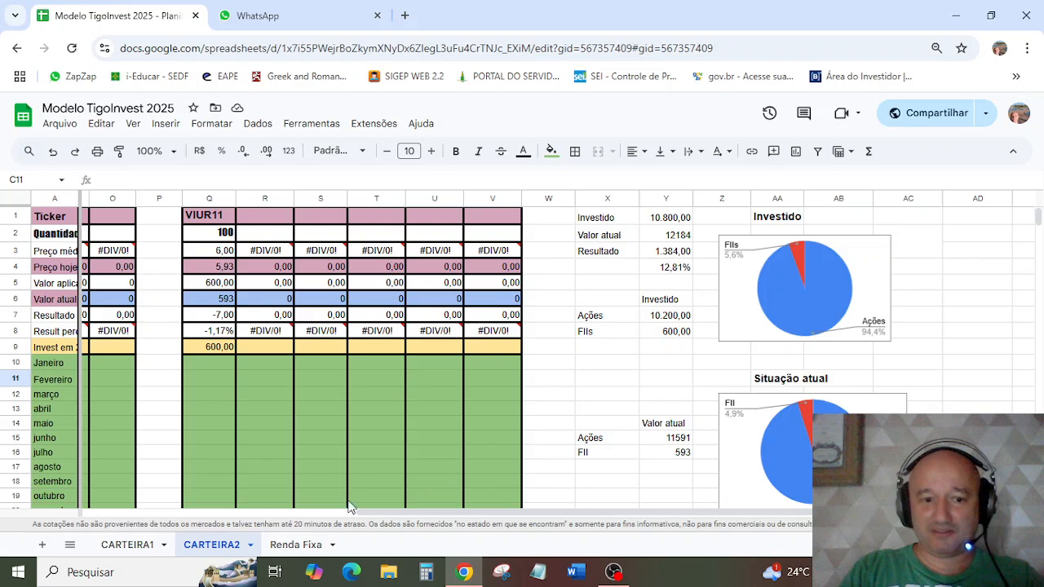
left_click(295, 544)
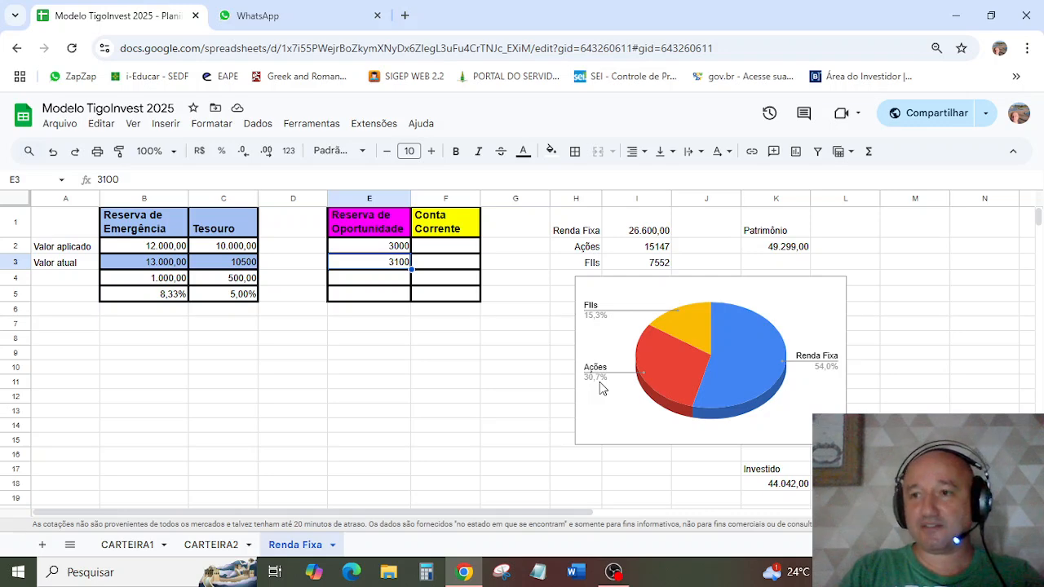
left_click(138, 545)
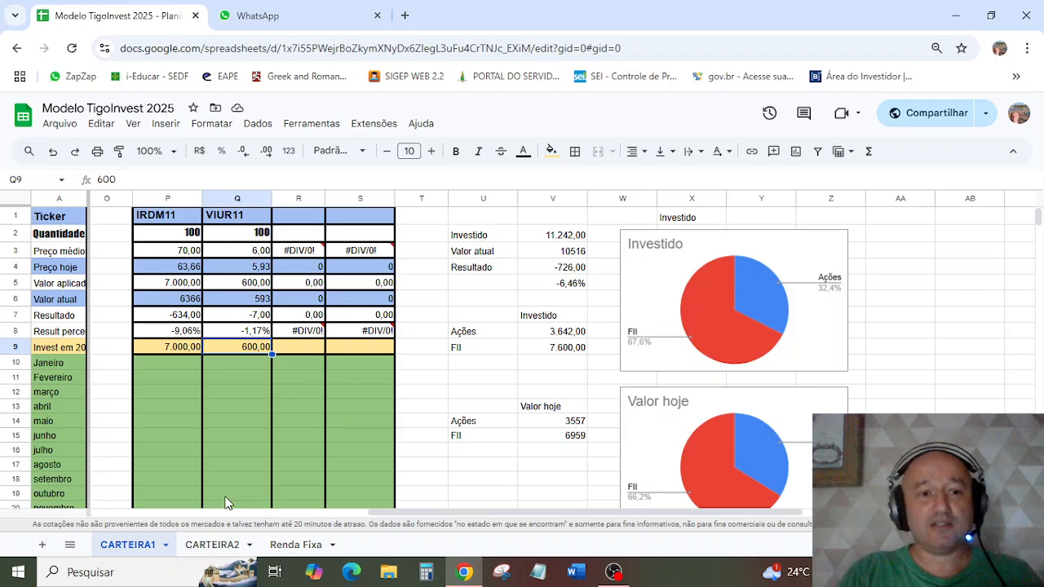
Step: In the DIVIDENDOS table of CARTEIRA1, record 500 as the janeiro dividend for BBDC4 in cell C28
left_click_drag(426, 511, 133, 496)
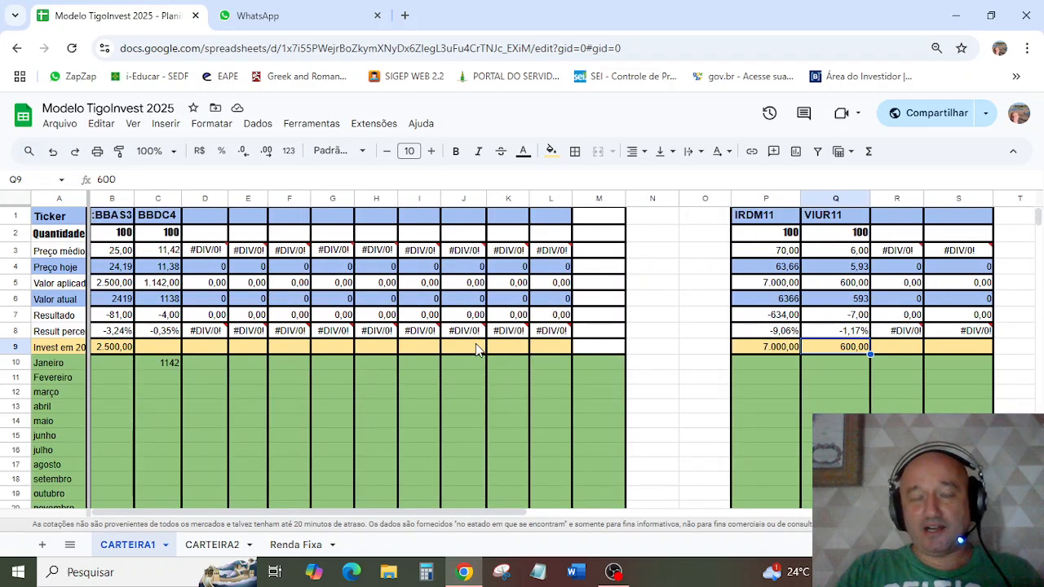
scroll(475, 343, "down", 2)
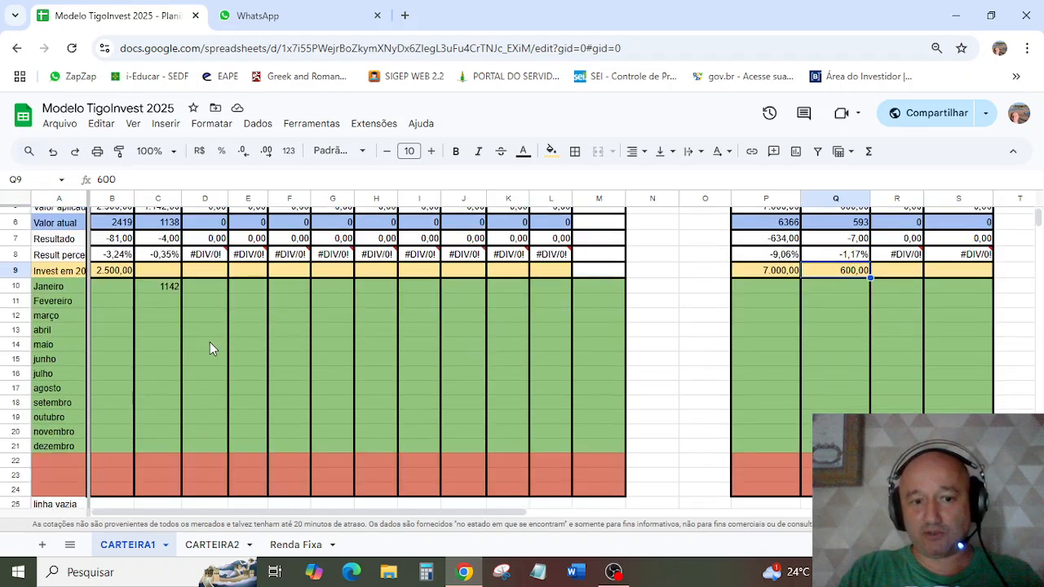
scroll(209, 349, "down", 5)
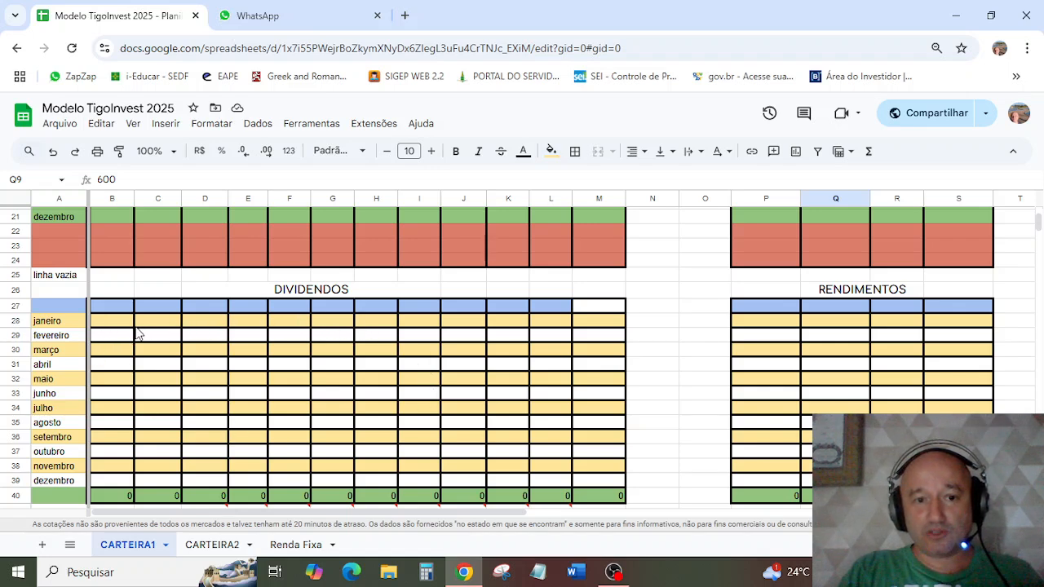
scroll(137, 332, "up", 5)
scroll(137, 332, "down", 5)
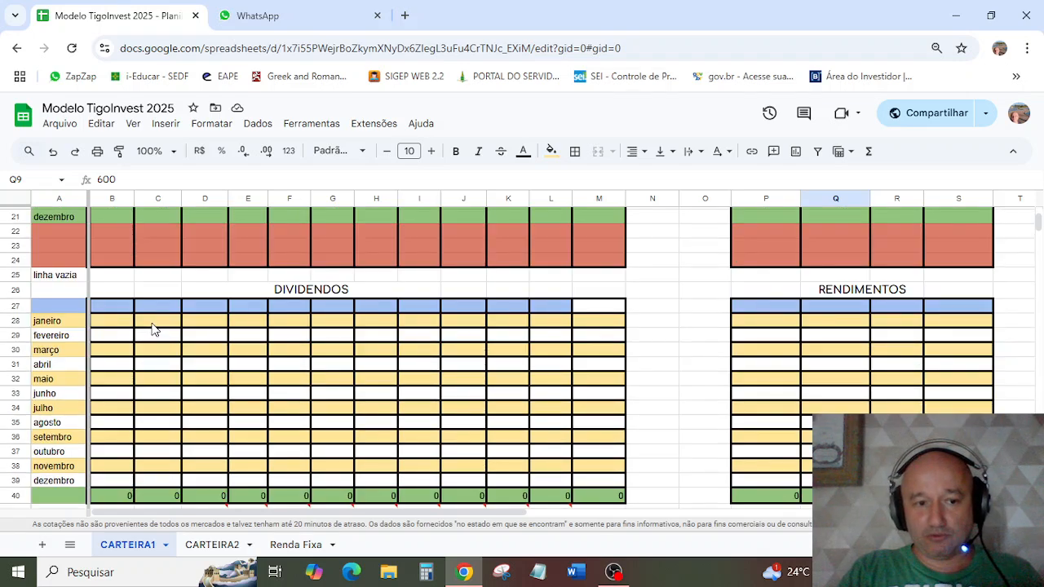
left_click(153, 326)
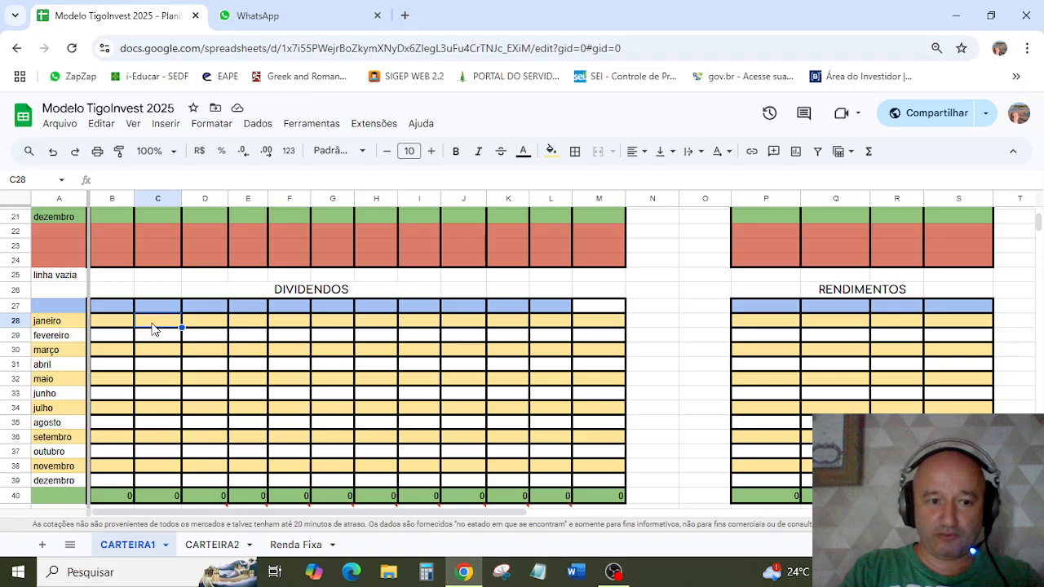
scroll(167, 326, "up", 5)
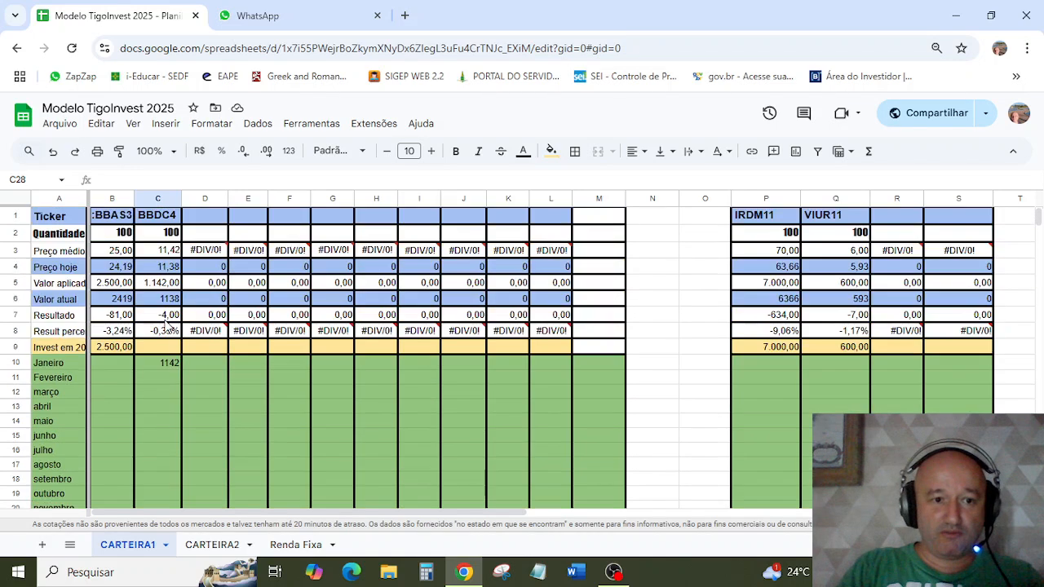
scroll(166, 326, "down", 5)
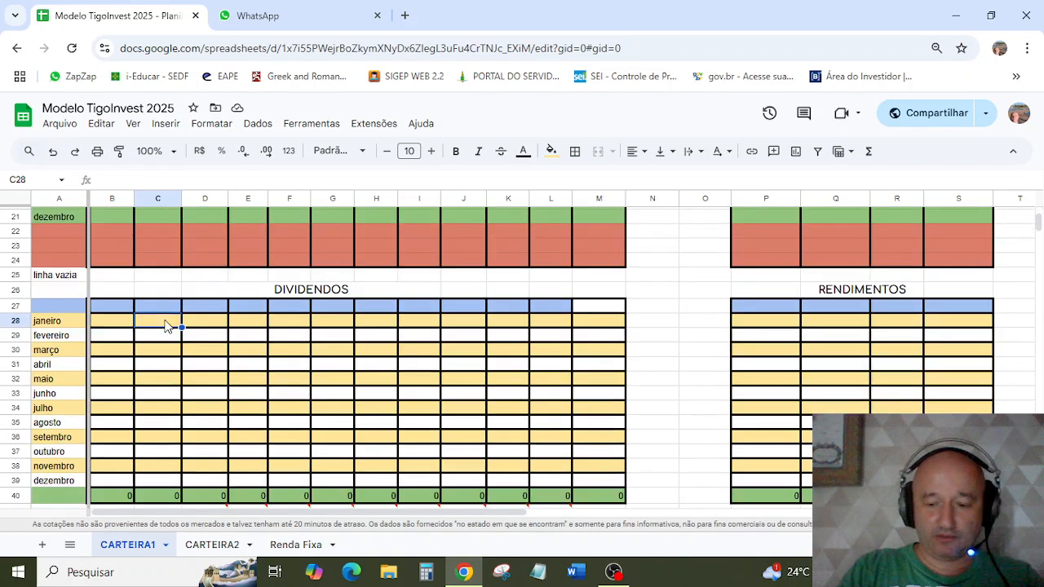
type("500")
key("Return")
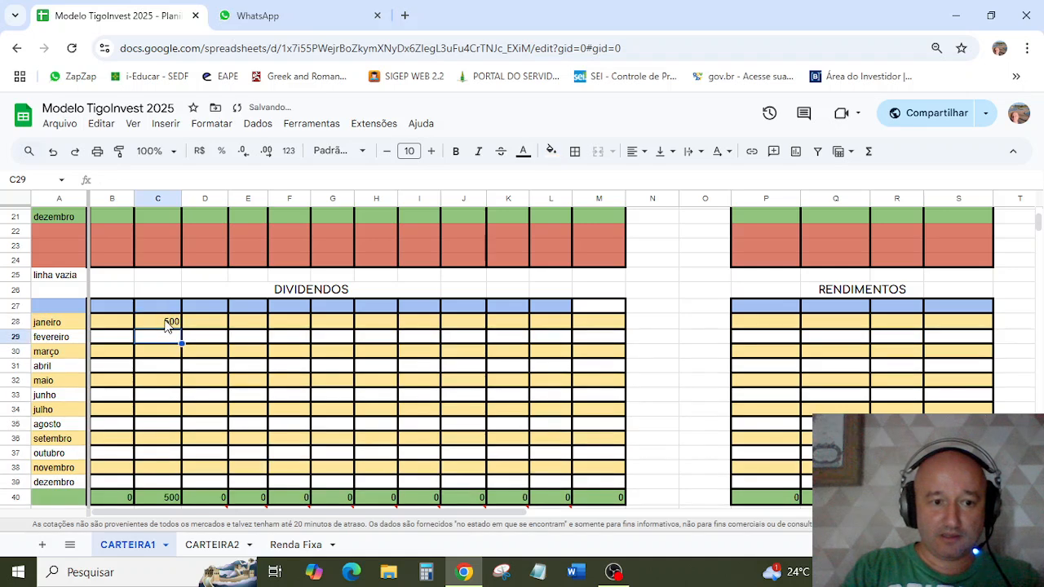
Step: Record 500 as the fevereiro dividend for BBAS3 in cell B29 and check the dividend totals below the table
left_click(115, 344)
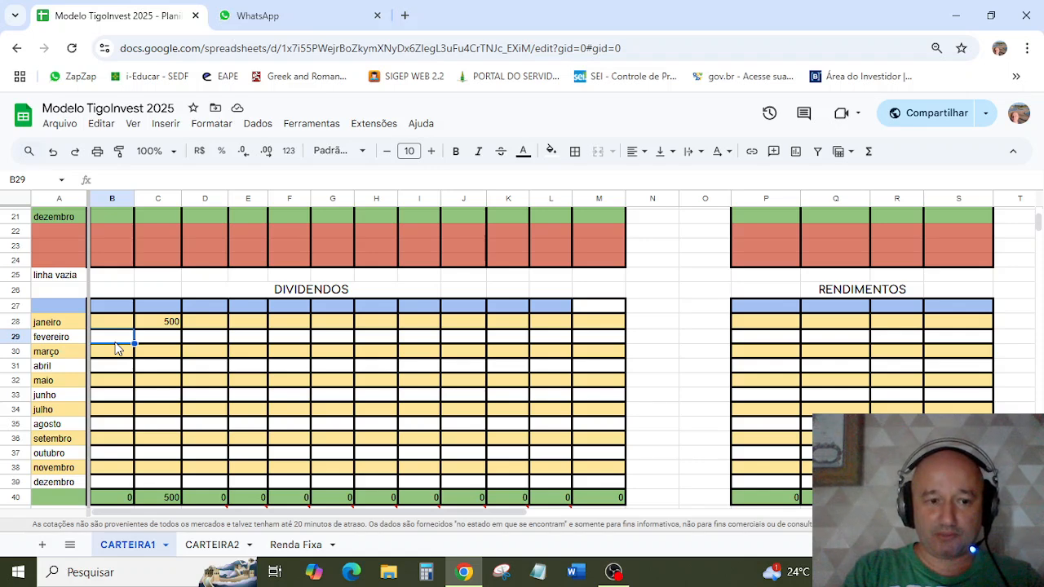
type("500")
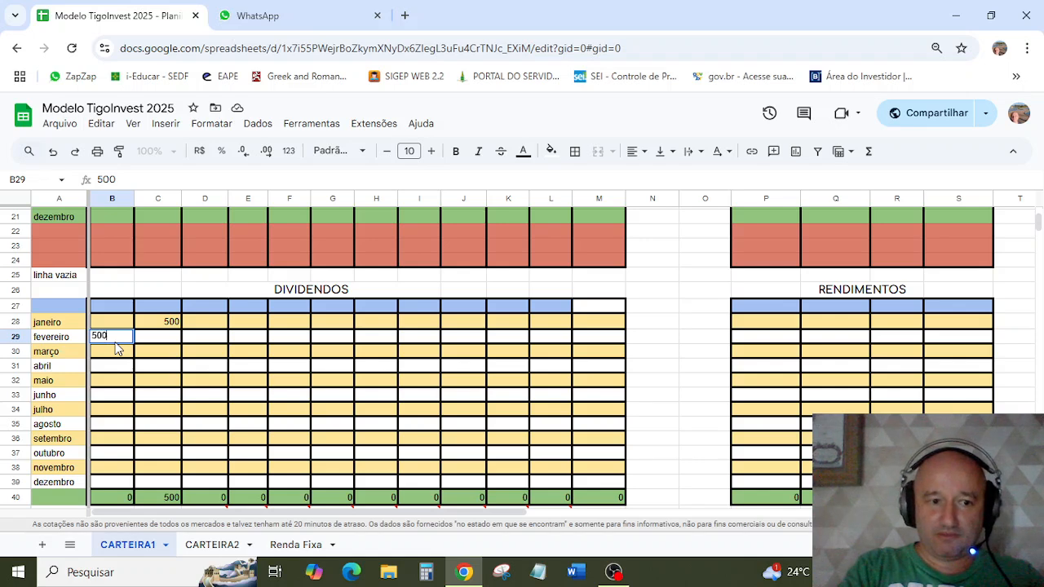
key("Return")
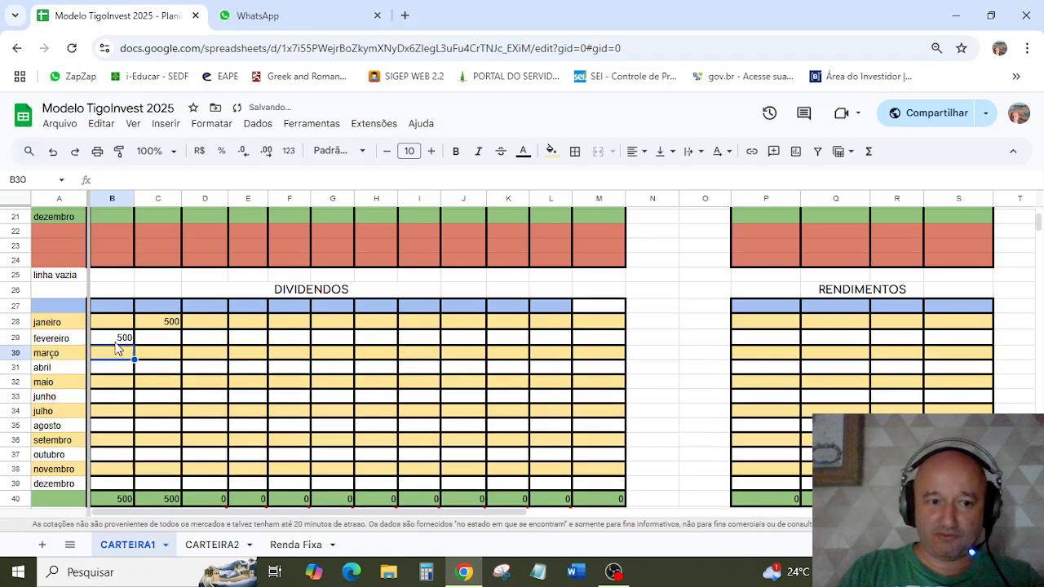
scroll(269, 465, "down", 3)
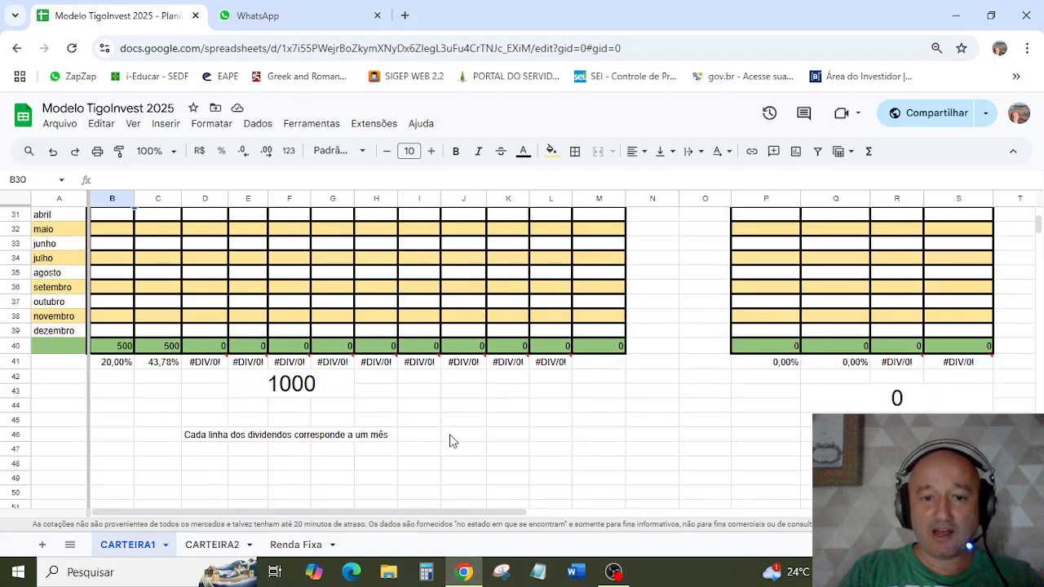
scroll(453, 440, "up", 3)
scroll(292, 389, "down", 2)
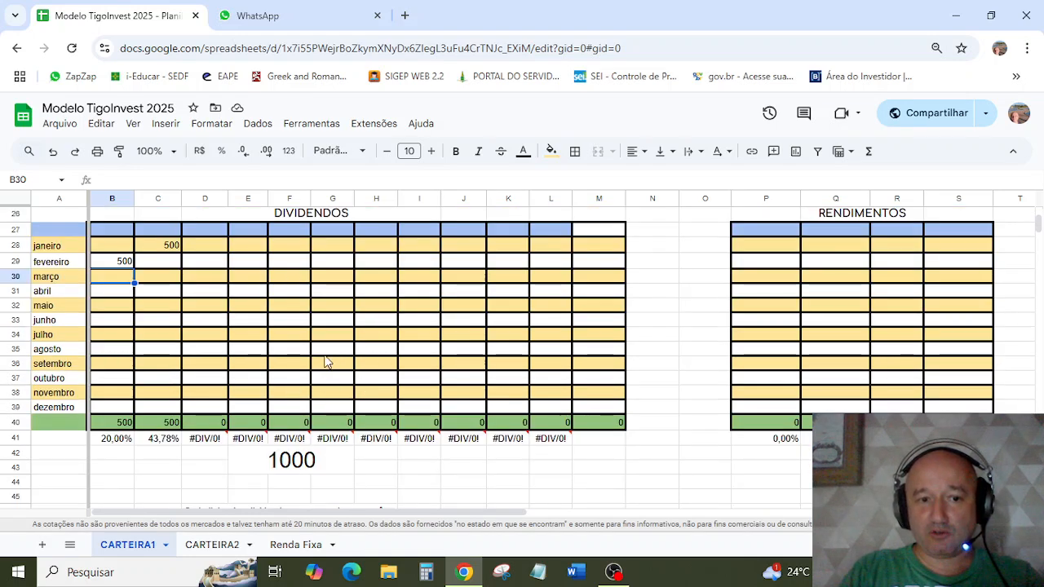
Step: In the RENDIMENTOS table, enter 70 as the IRDM11 income for each of janeiro, fevereiro and março, starting in cell P28
scroll(316, 432, "up", 8)
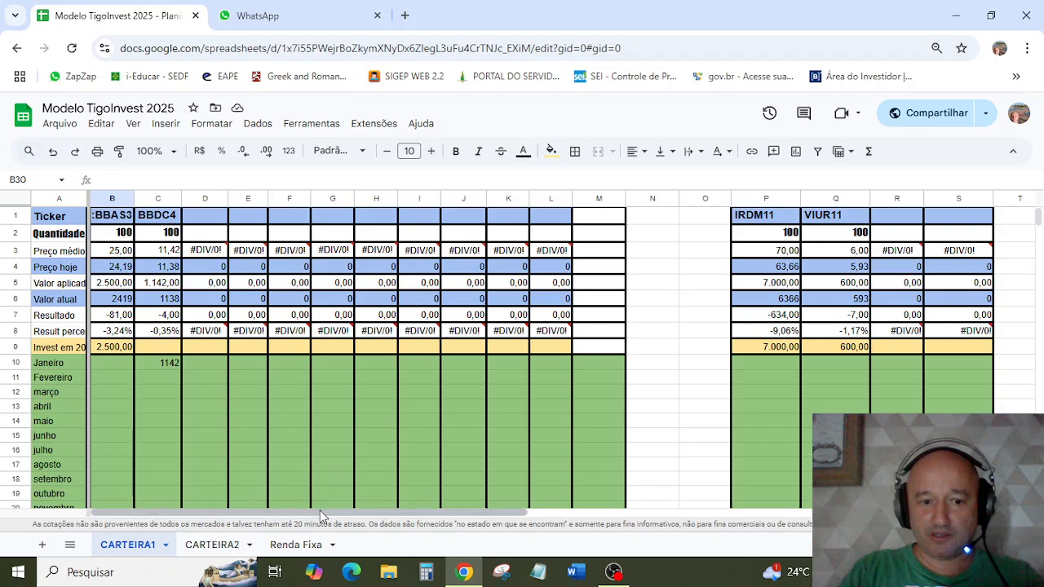
scroll(501, 517, "right", 6)
scroll(466, 450, "down", 5)
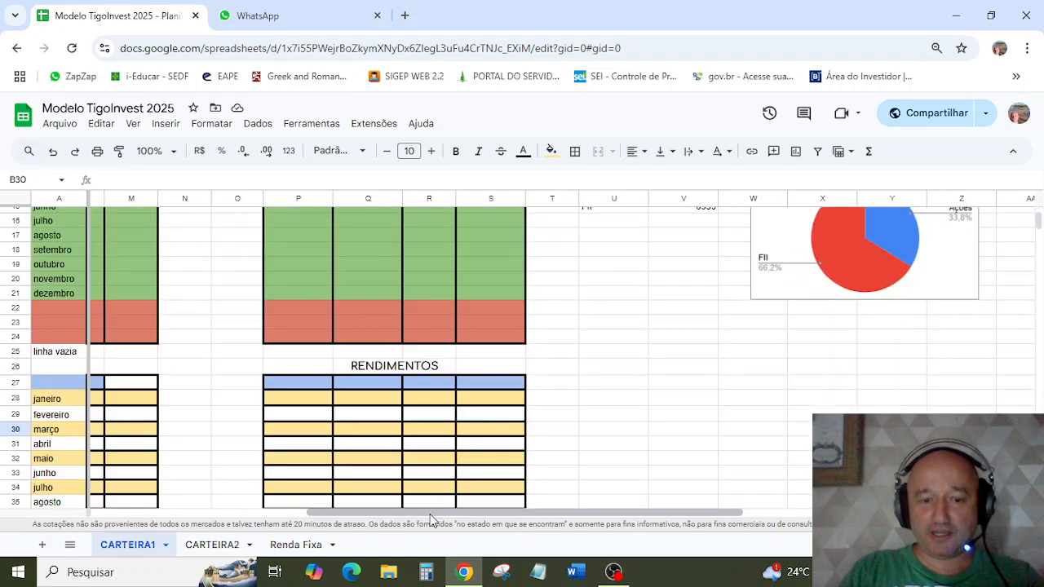
scroll(432, 513, "left", 4)
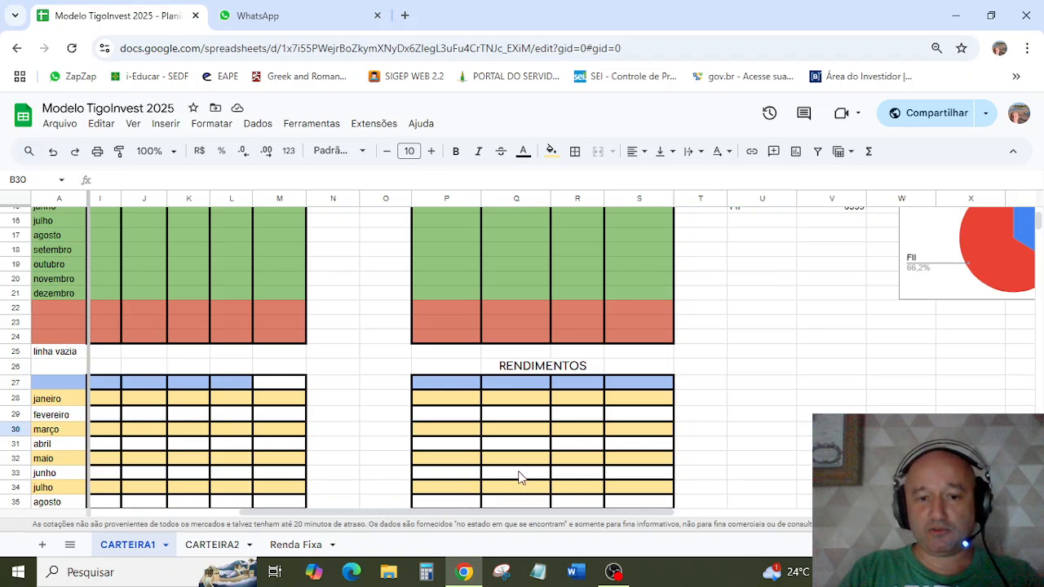
left_click(475, 404)
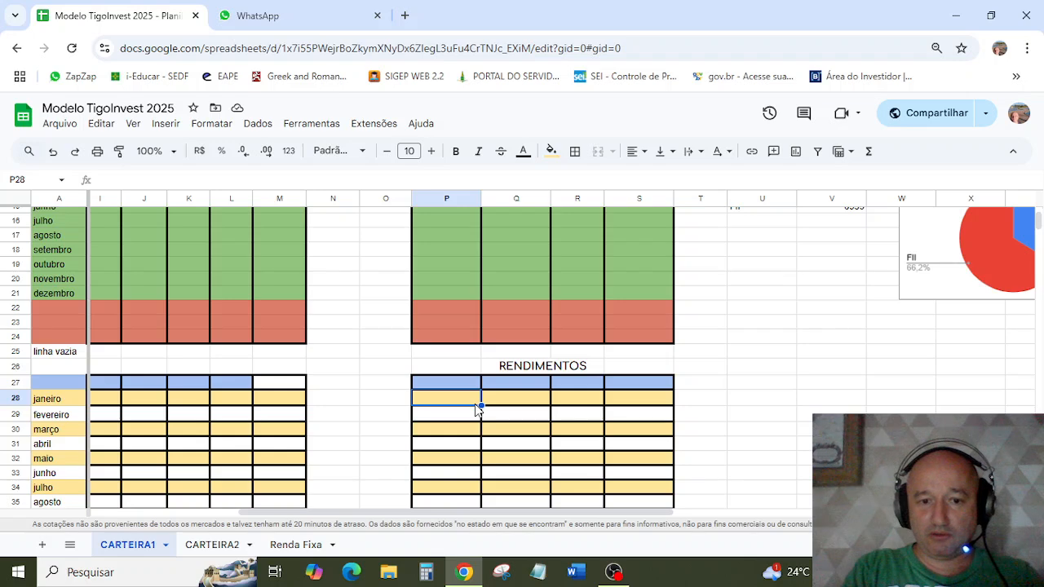
scroll(477, 408, "up", 5)
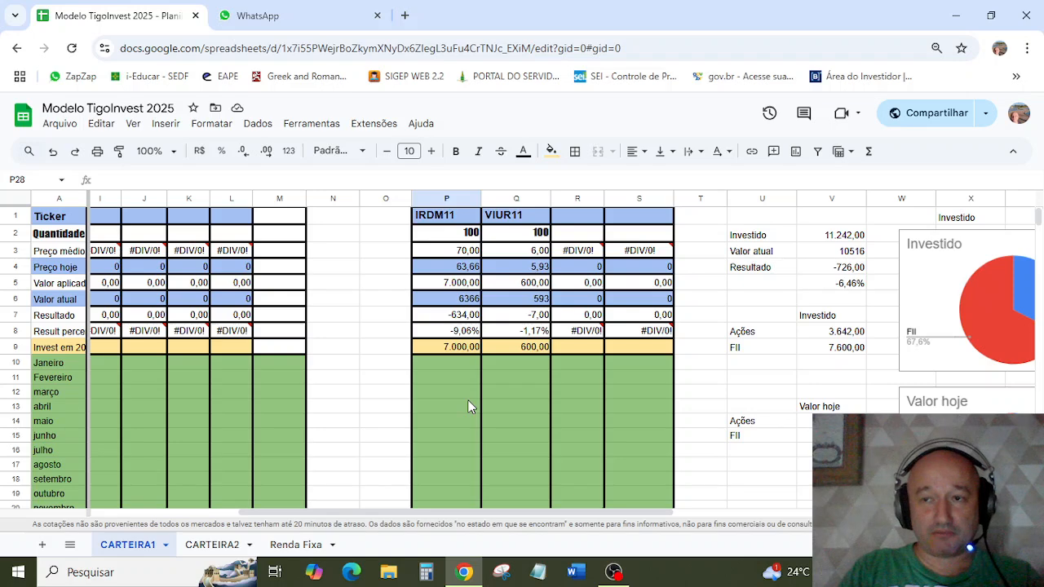
scroll(469, 406, "down", 7)
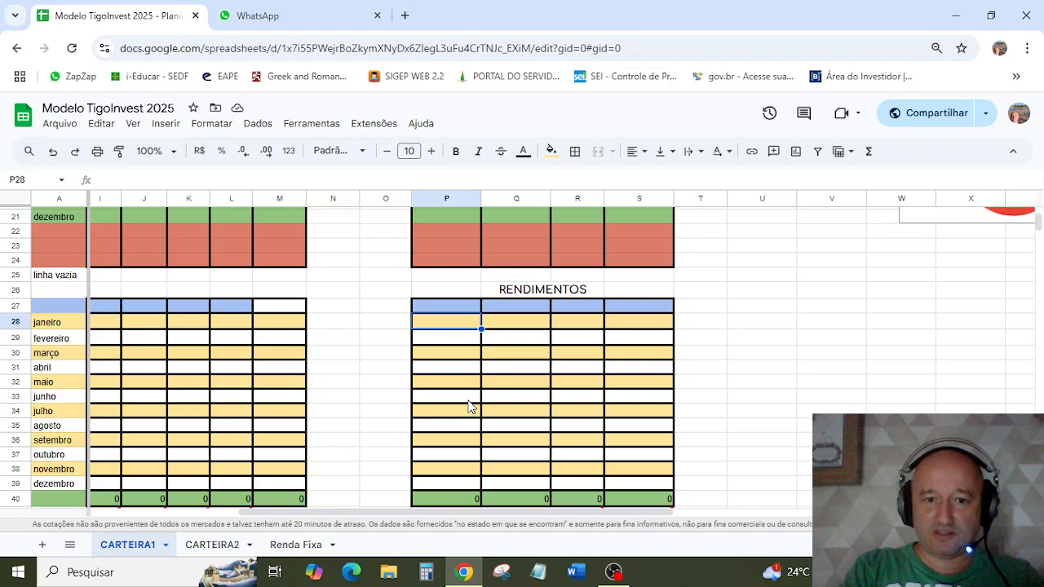
type("70")
key("Return")
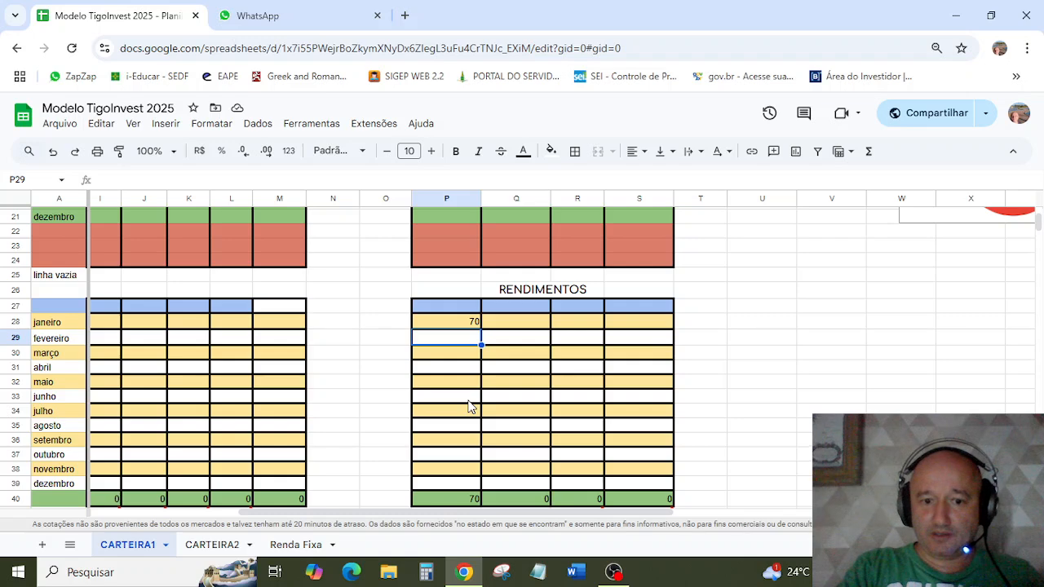
type("70")
key("Return")
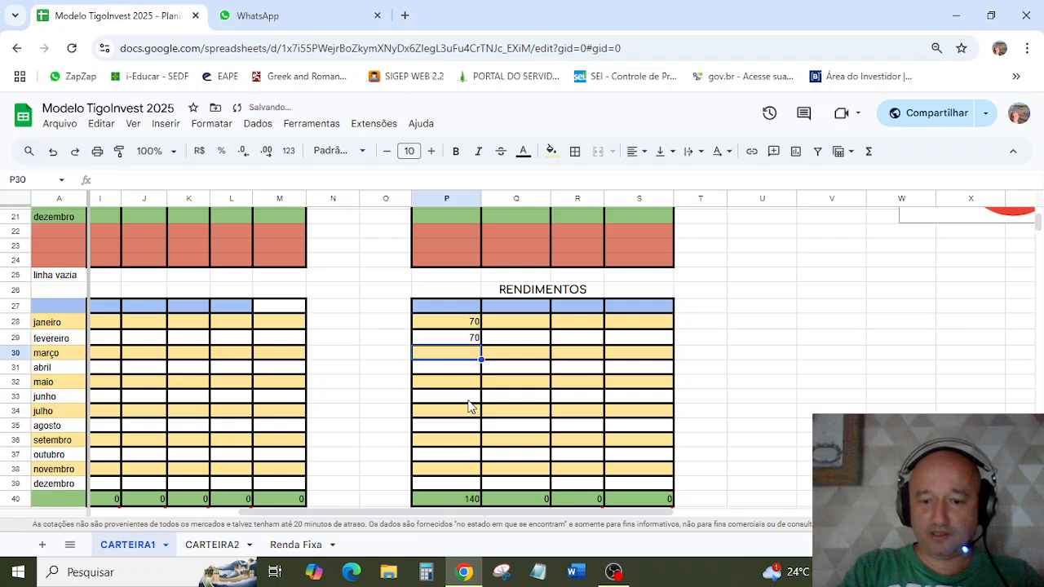
type("70")
key("Return")
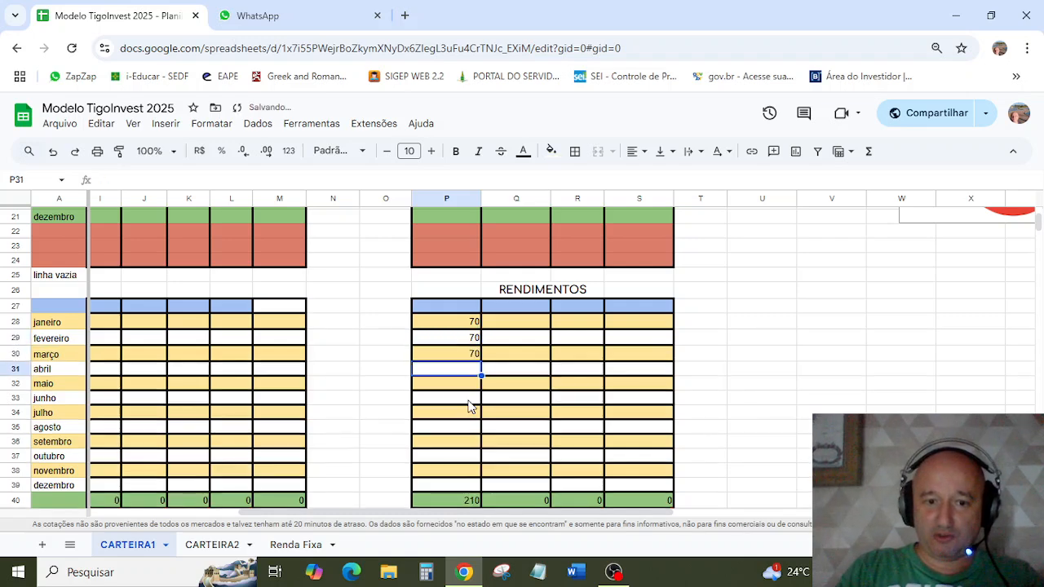
Step: Fill the 70 income value from janeiro down through dezembro in the IRDM11 column, covering P28:P39
left_click(473, 323)
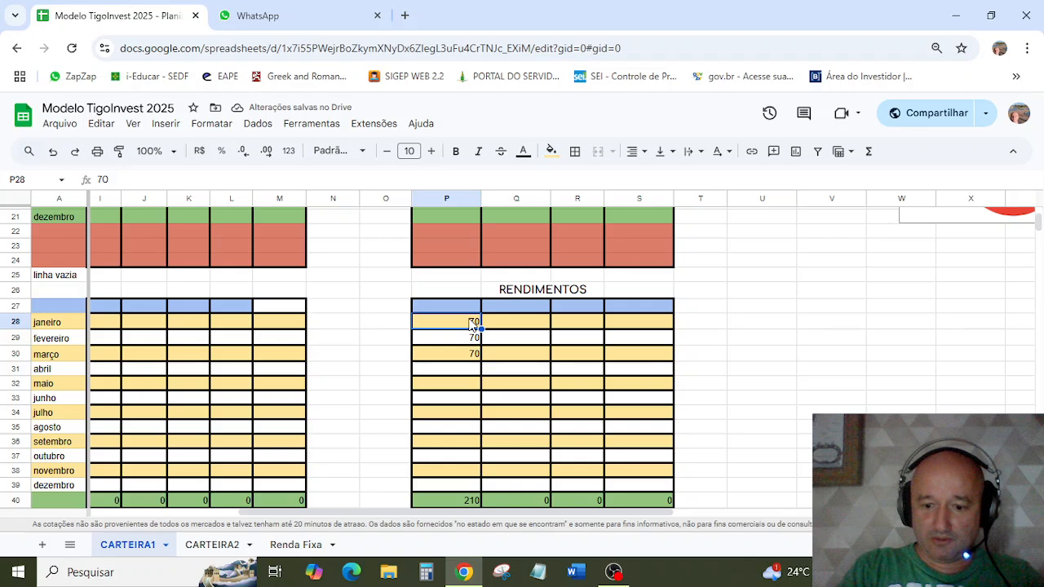
left_click_drag(473, 323, 481, 496)
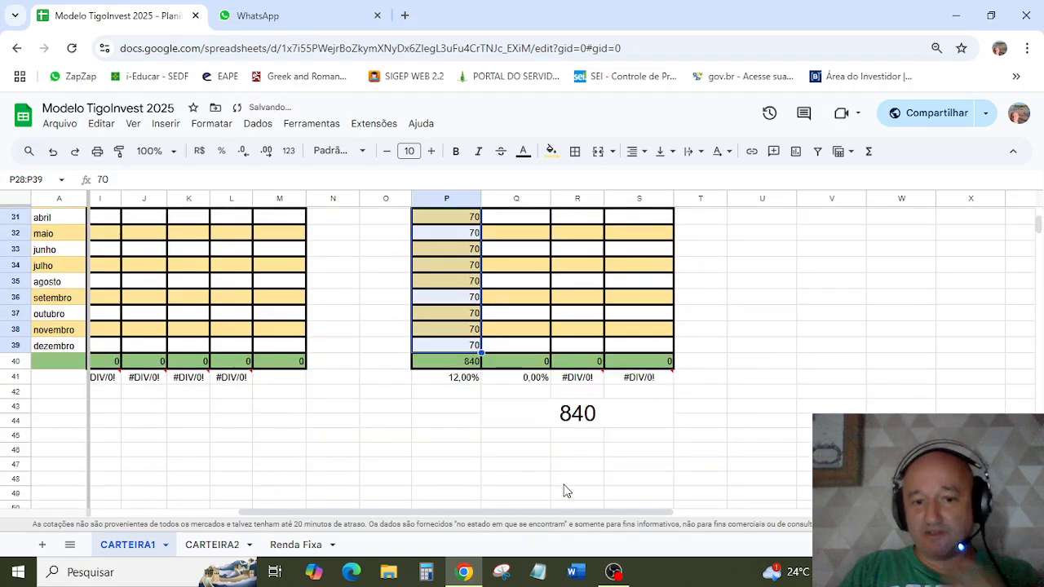
scroll(574, 432, "up", 3)
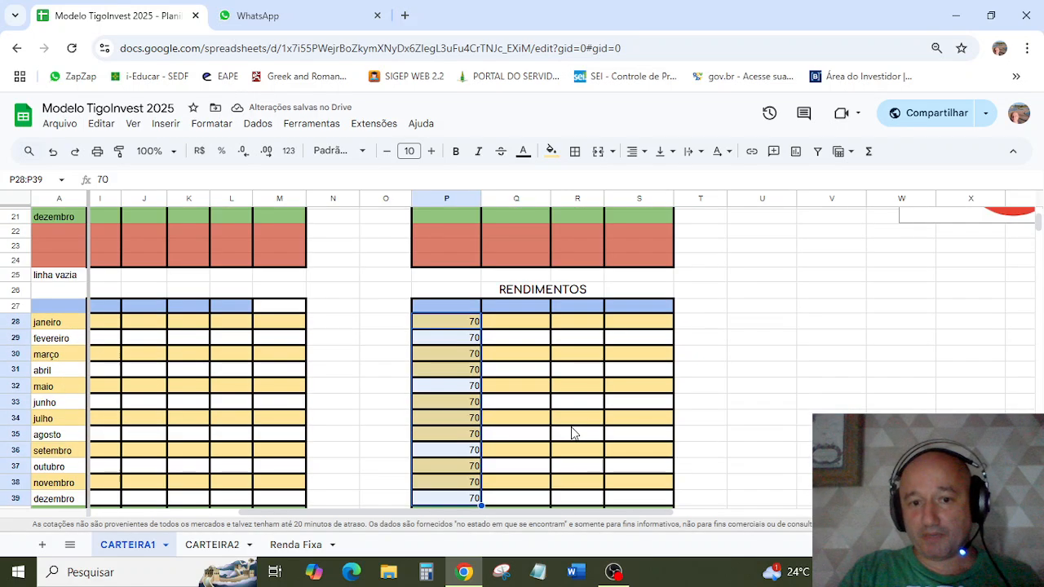
scroll(575, 433, "down", 3)
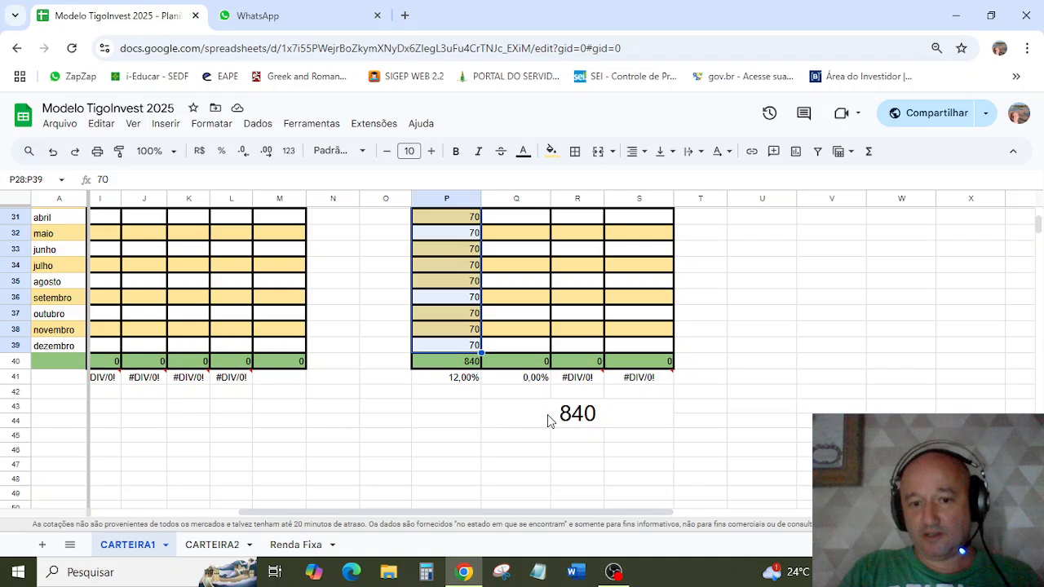
Step: Inspect the formula of the overall RENDIMENTOS total and compare the monthly income with the real-estate fund data at the sheet's beginning
left_click(547, 415)
scroll(767, 442, "up", 4)
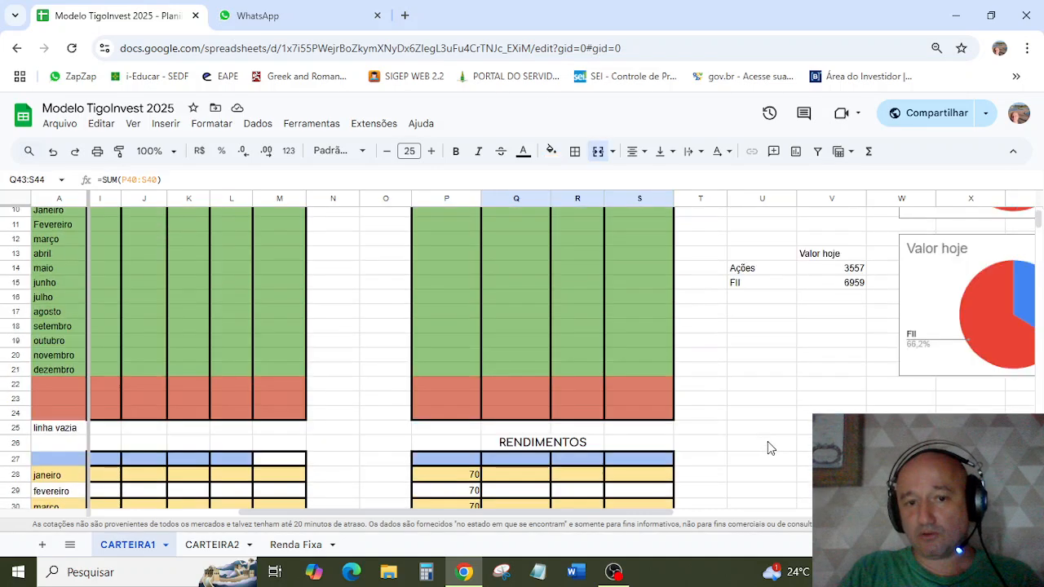
scroll(767, 441, "down", 3)
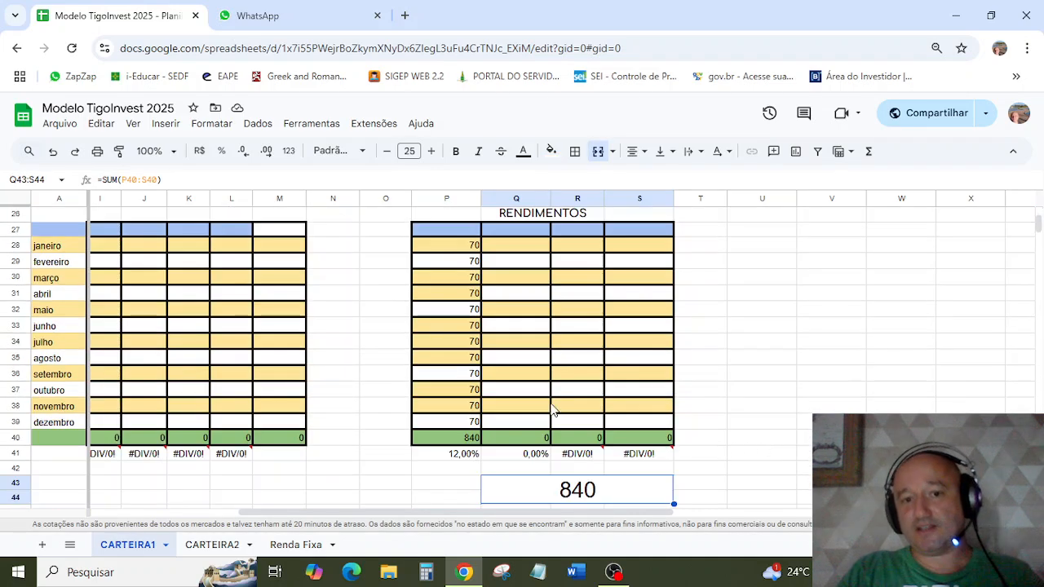
scroll(553, 410, "up", 2)
scroll(552, 410, "up", 5)
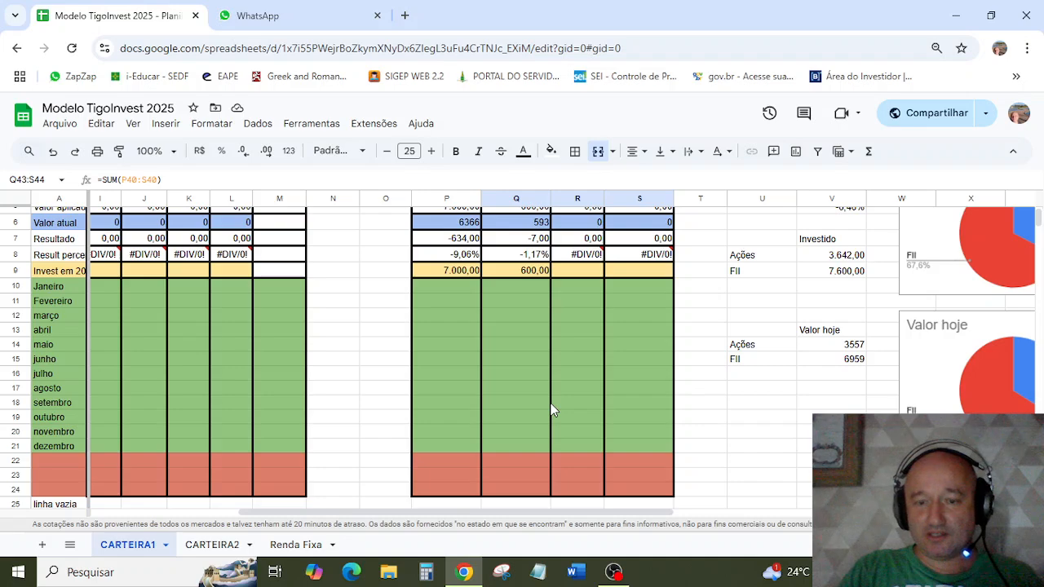
scroll(552, 410, "down", 8)
scroll(551, 410, "up", 8)
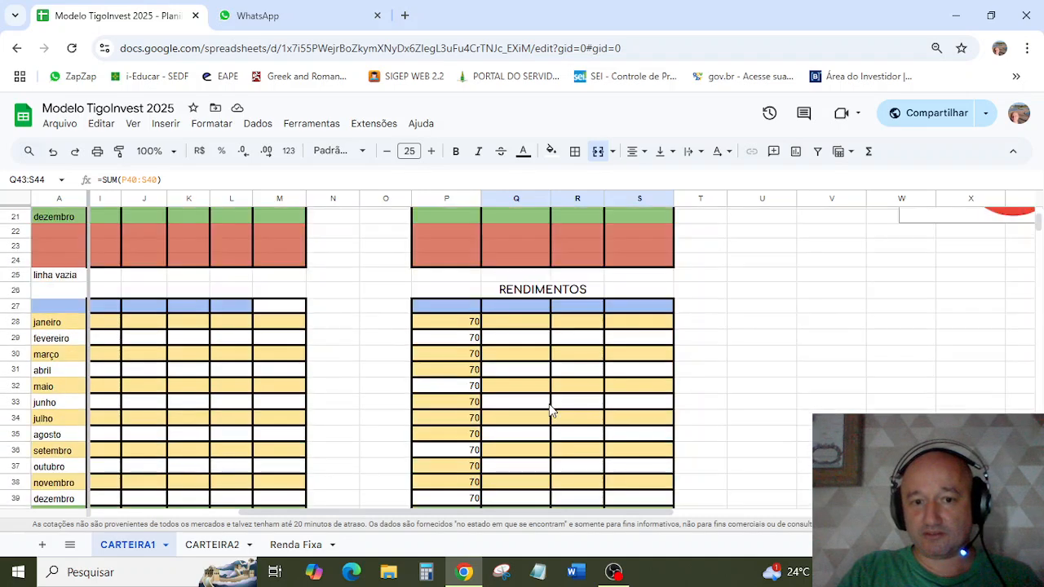
scroll(547, 409, "up", 2)
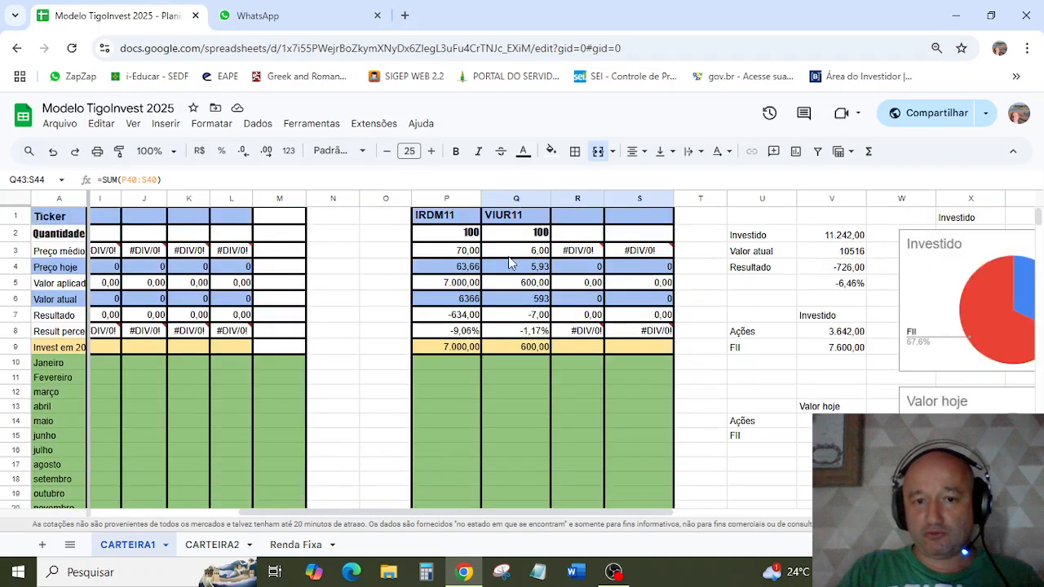
Step: On the CARTEIRA2 sheet, enter GTWR as the ticker in cell R1, beside VIUR11
left_click(512, 219)
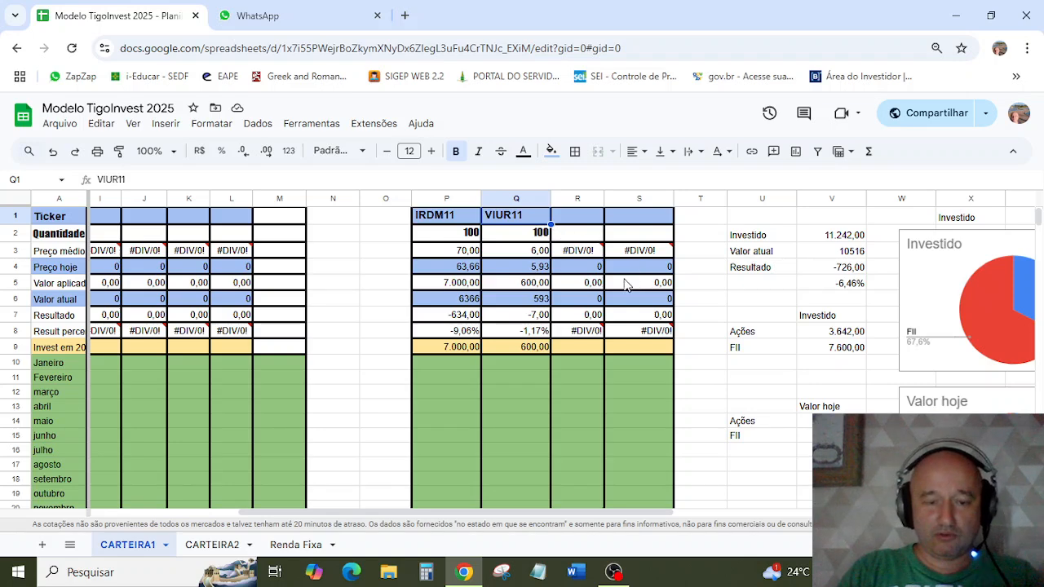
left_click(211, 545)
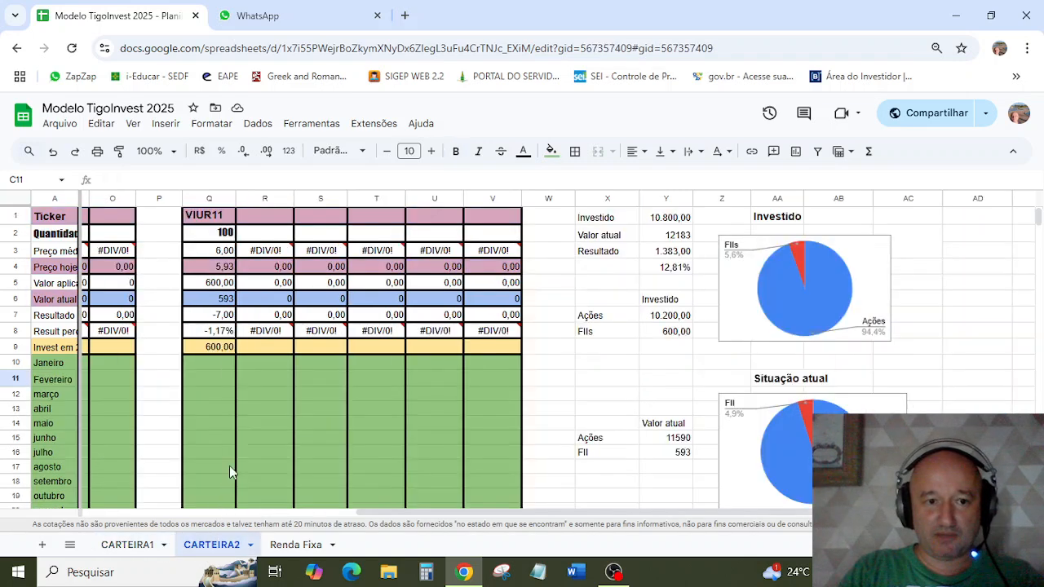
left_click(254, 220)
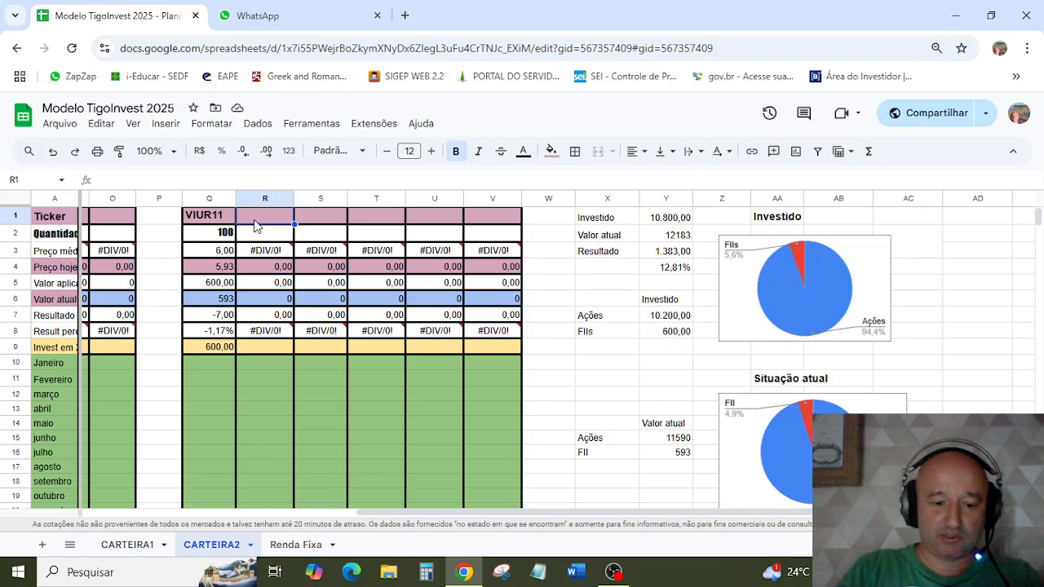
type("GT")
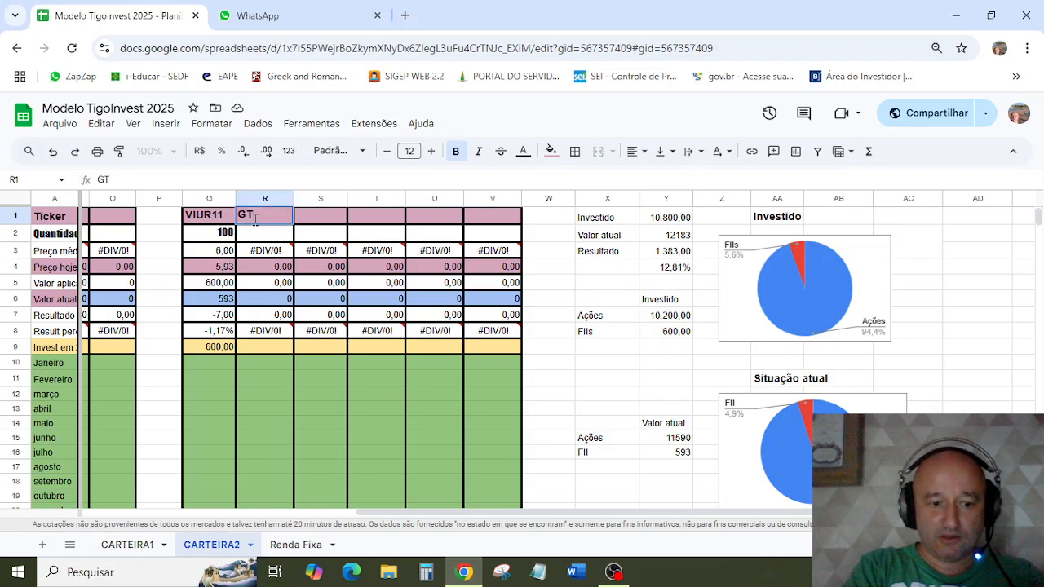
type("WR")
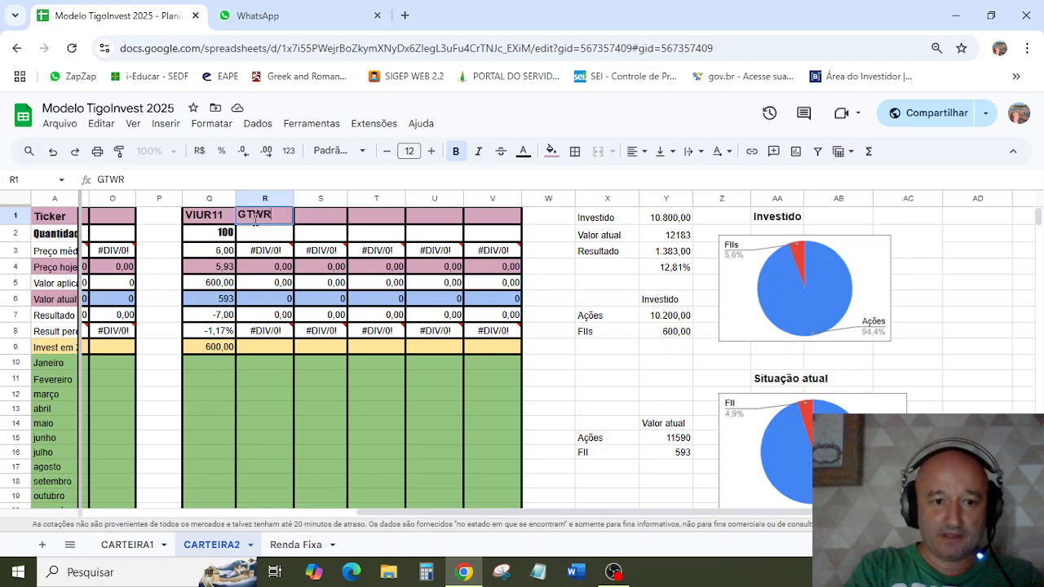
key("Return")
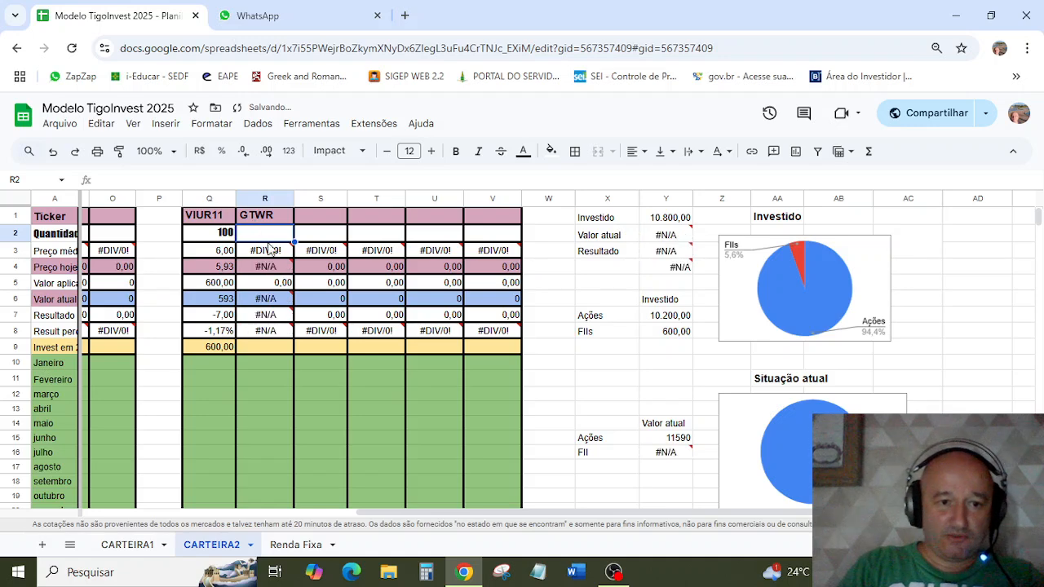
Step: Set the fund's quantity to 100 in cell R2 and correct the ticker in R1 to GTWR11
left_click(273, 245)
key("Up")
type("100")
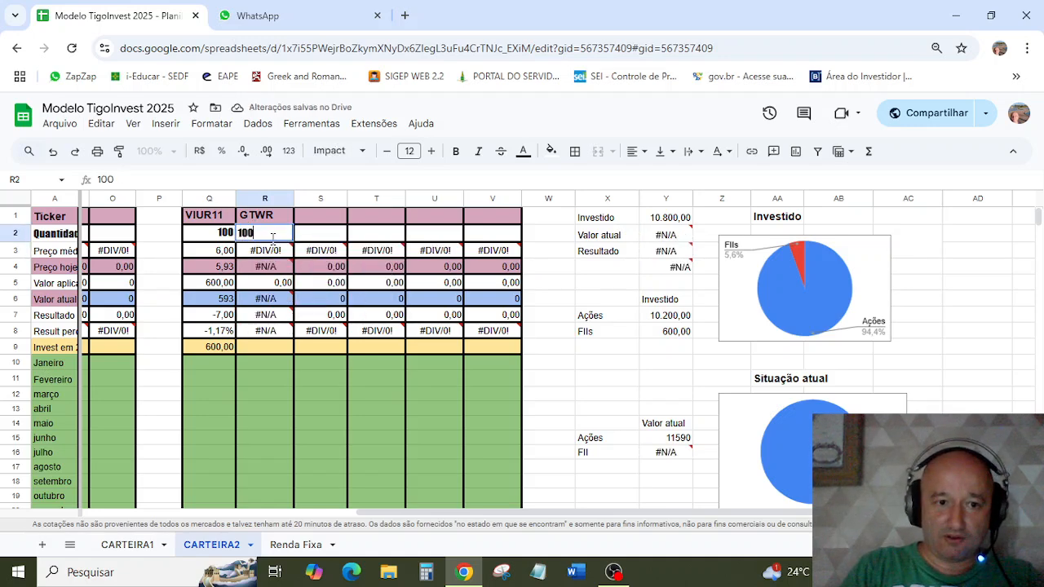
key("Return")
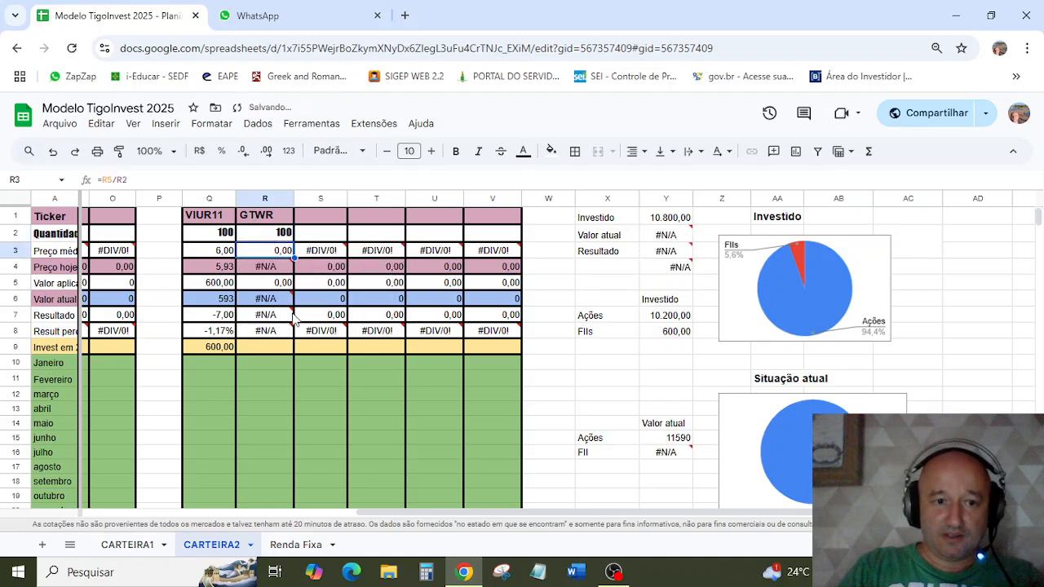
left_click(276, 214)
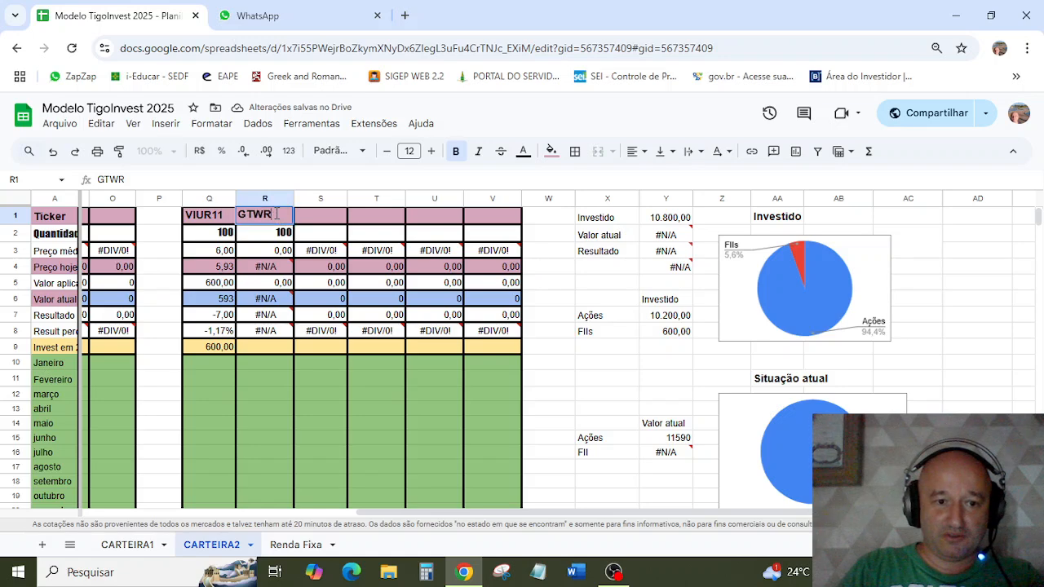
type("11")
left_click(285, 283)
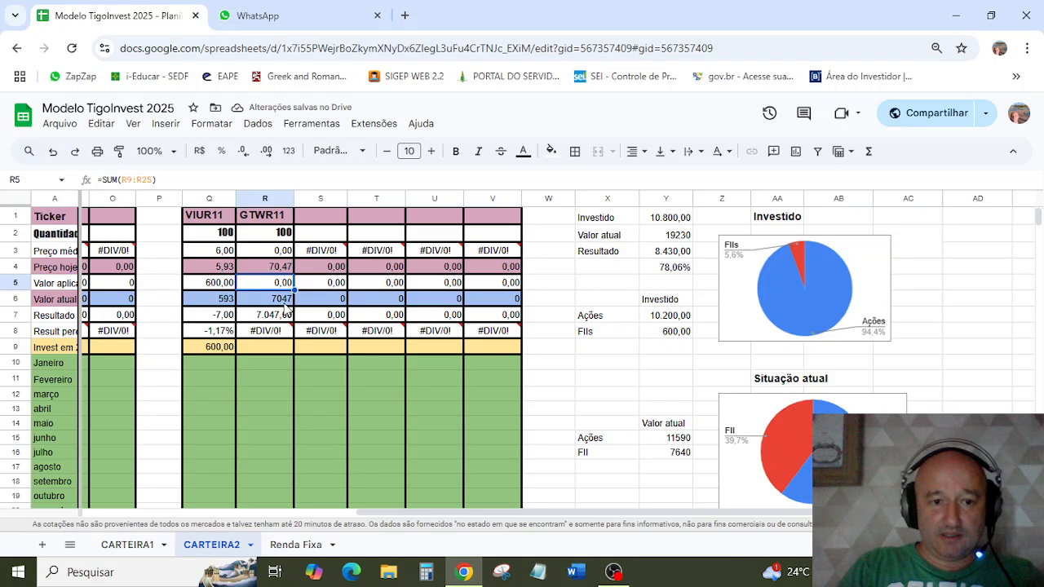
Step: Record 6950 as the Janeiro investment for GTWR11 in cell R10
left_click(272, 369)
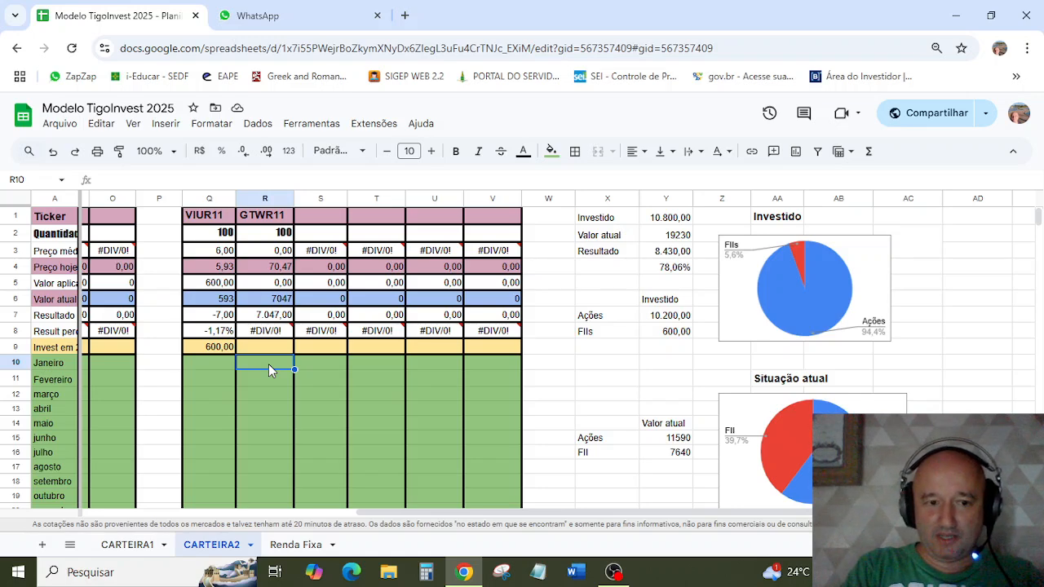
type("6950")
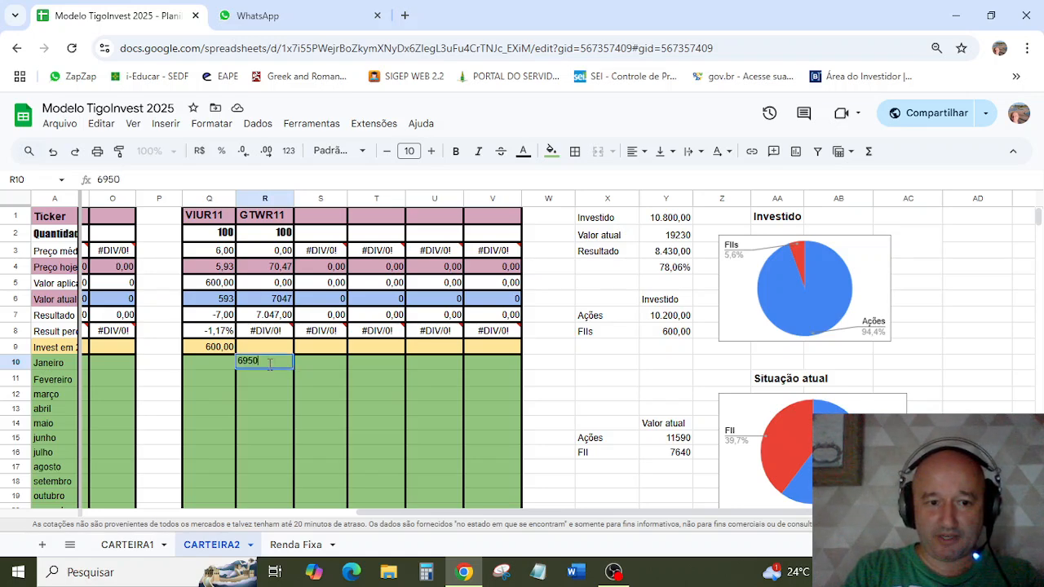
key("Return")
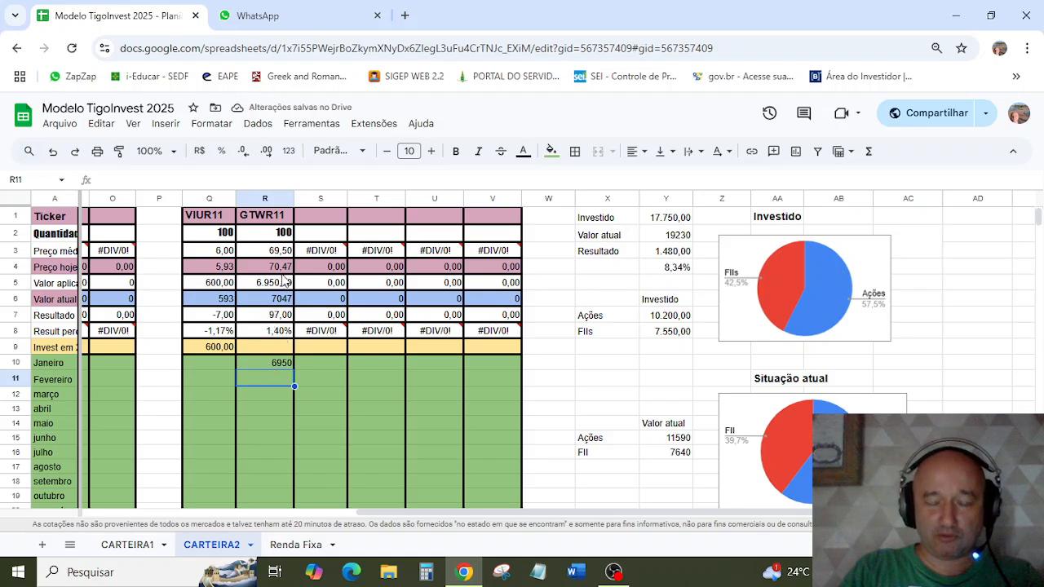
scroll(284, 281, "down", 5)
scroll(284, 281, "up", 5)
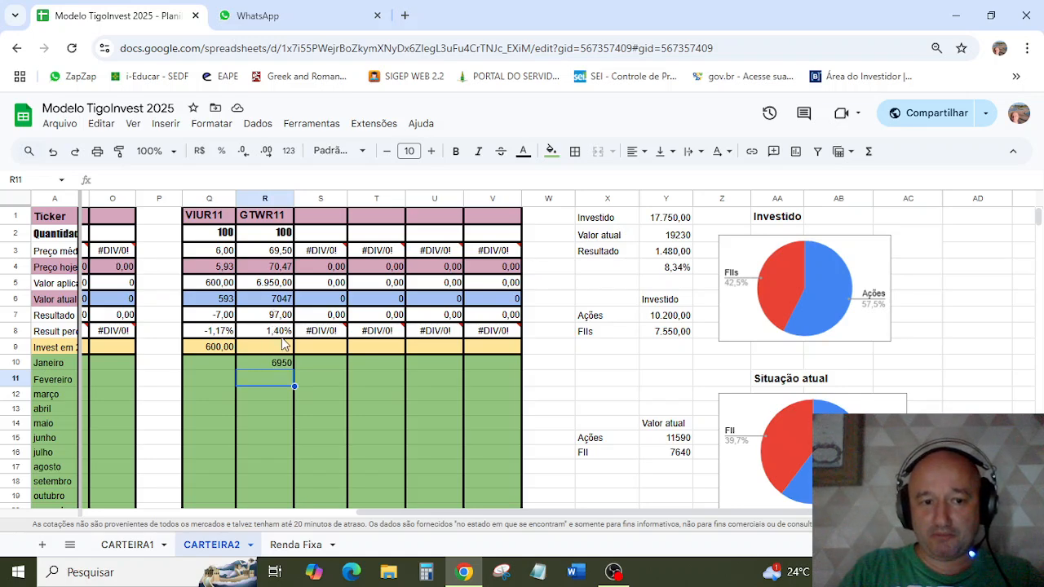
Step: In the monthly income table, enter 95 as the GTWR11 income for janeiro and fevereiro, starting in cell R29
scroll(283, 343, "down", 1)
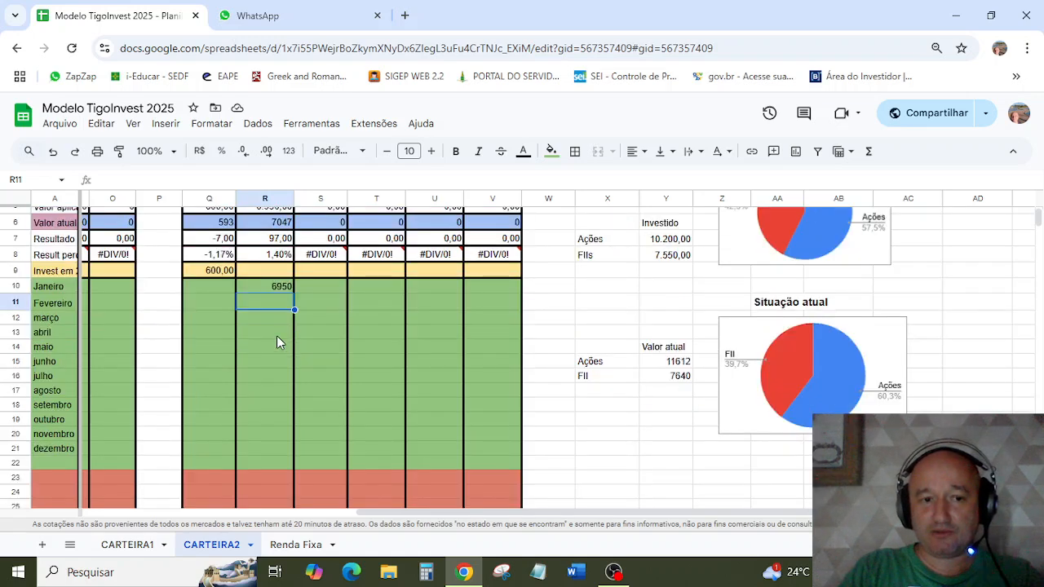
scroll(276, 341, "down", 2)
scroll(274, 335, "down", 2)
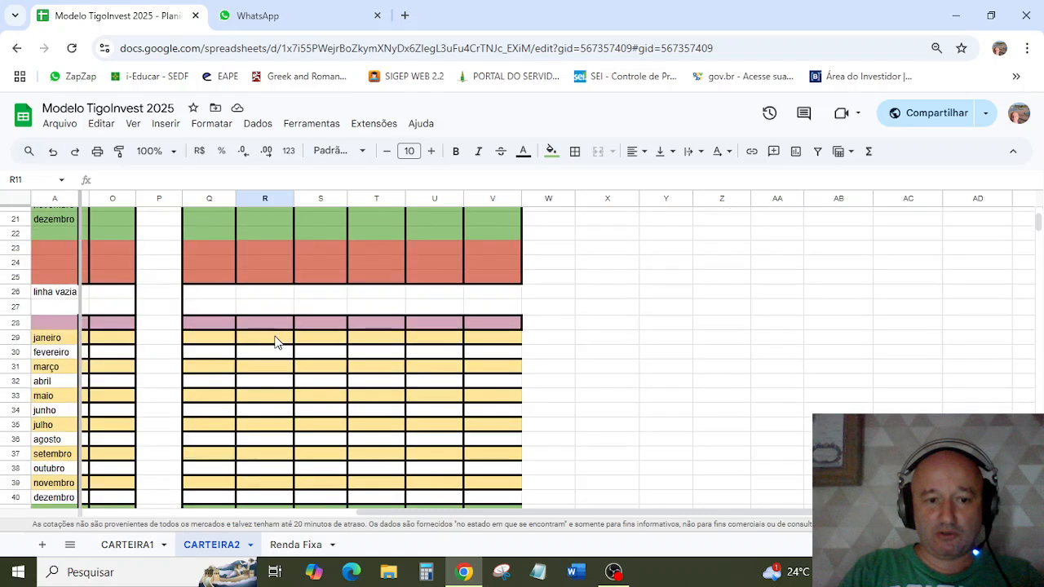
left_click(276, 341)
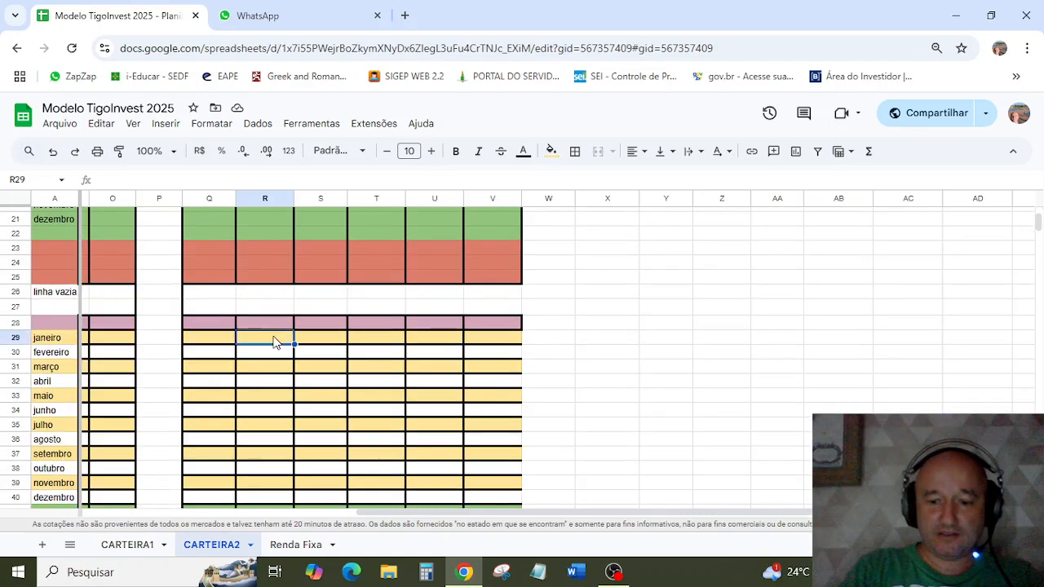
scroll(272, 337, "up", 4)
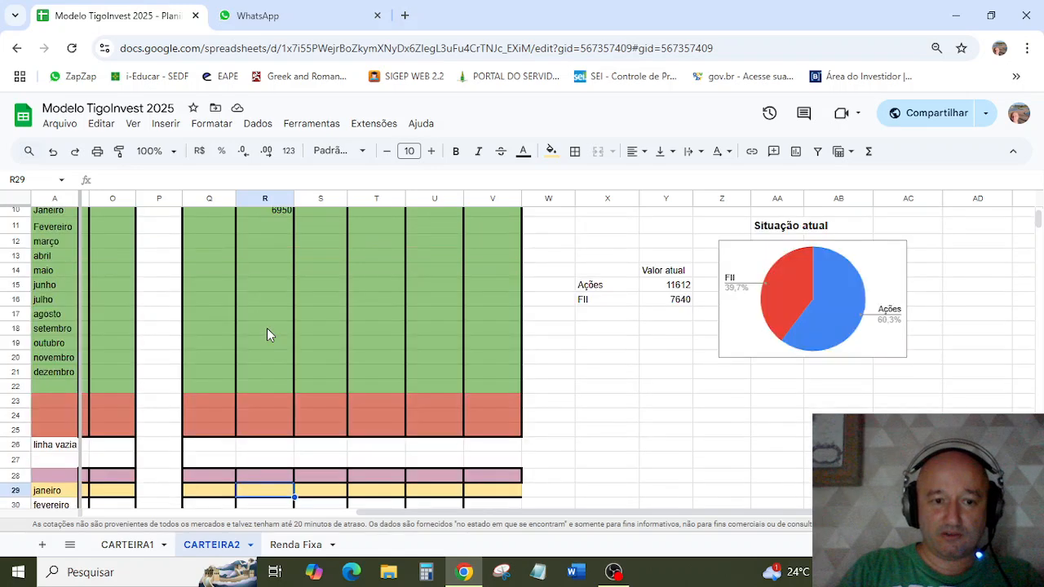
scroll(269, 335, "up", 3)
scroll(269, 334, "down", 6)
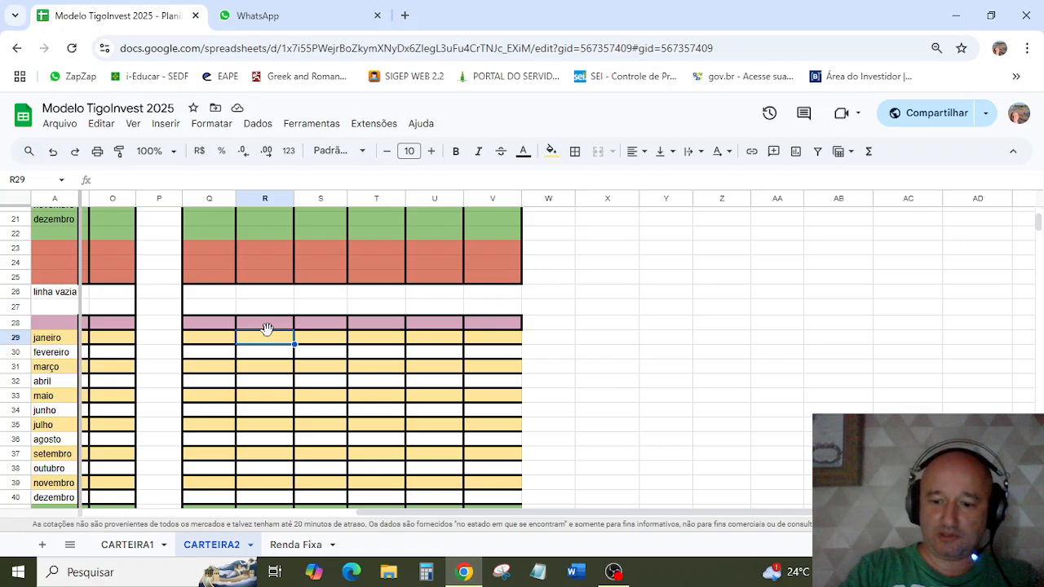
type("95")
key("Return")
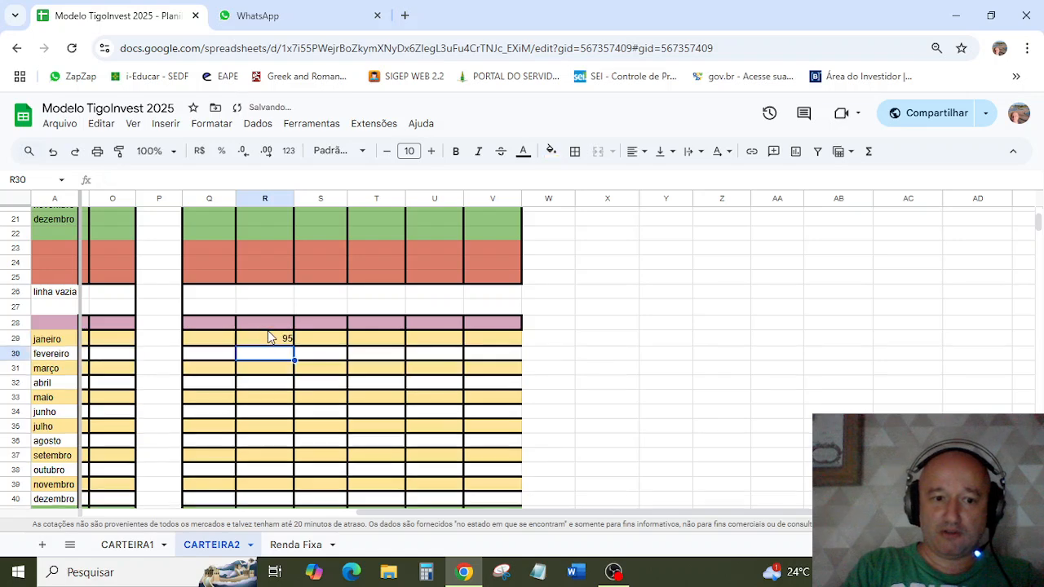
left_click(269, 333)
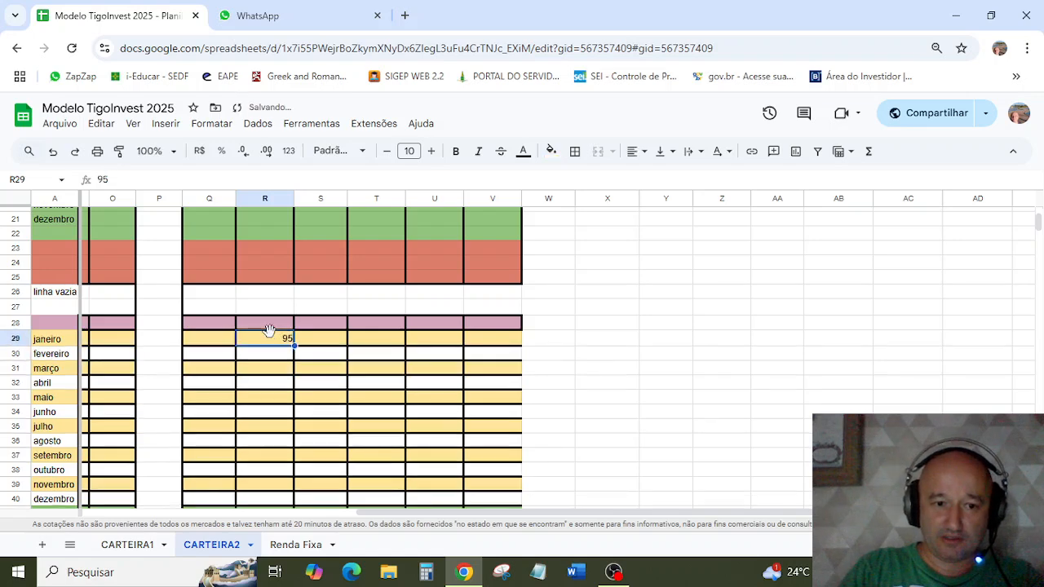
left_click(279, 353)
type("95")
key("Return")
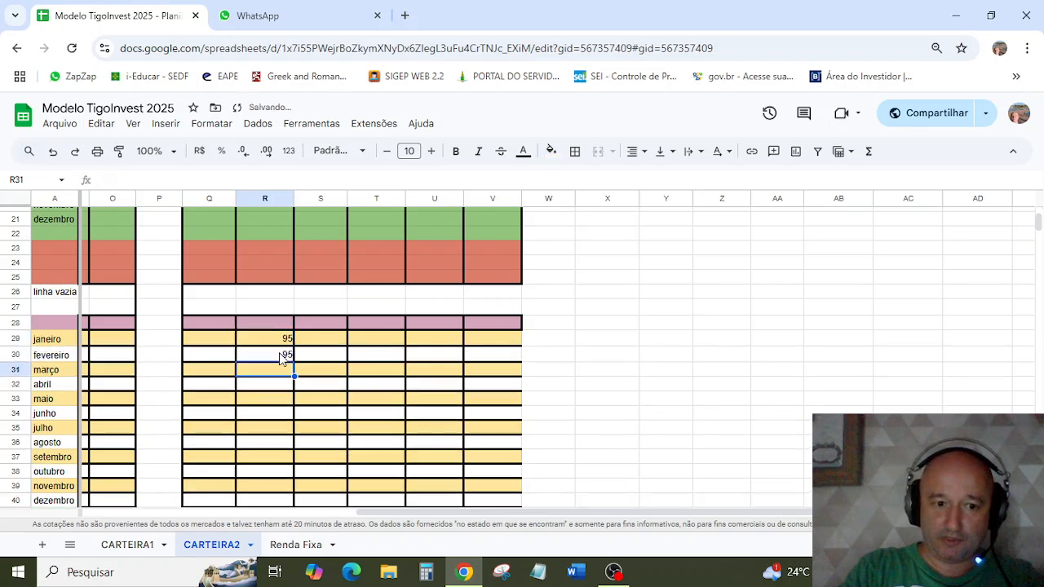
Step: Fill the 95 income value from janeiro down through dezembro in the GTWR11 column, covering R29:R40
left_click(278, 344)
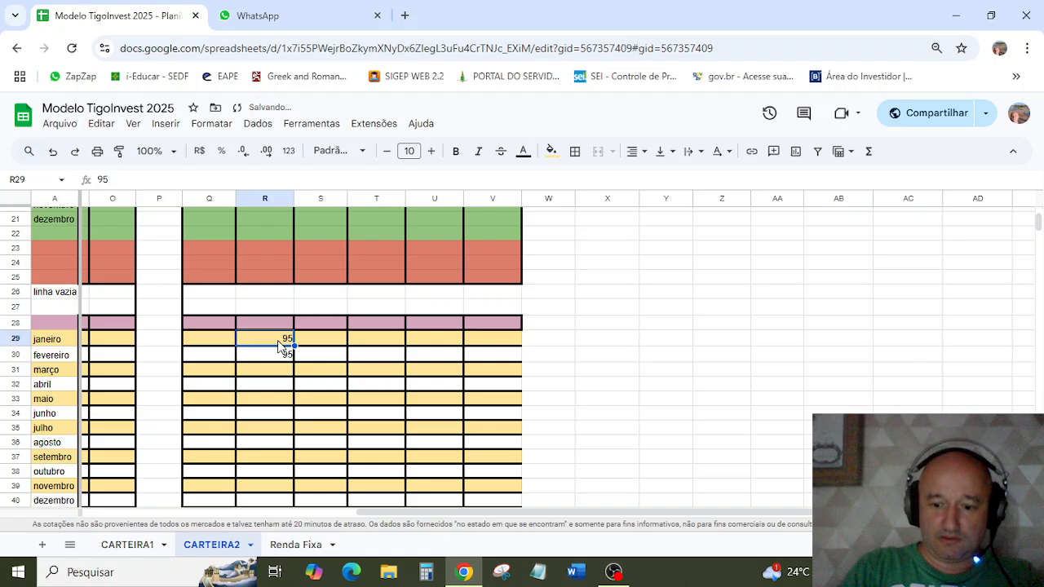
left_click_drag(279, 345, 302, 471)
scroll(303, 473, "down", 3)
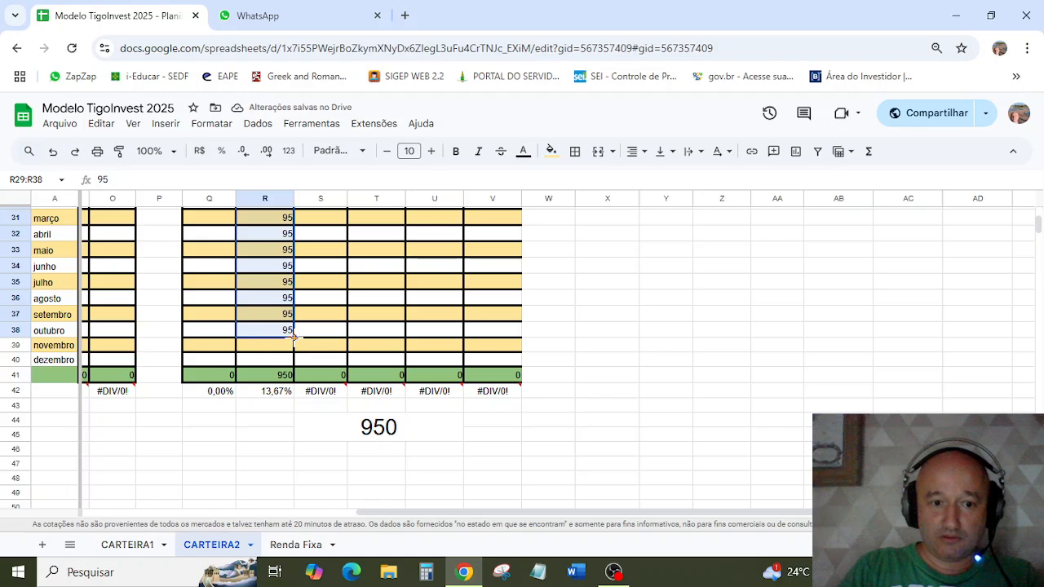
left_click_drag(294, 337, 300, 364)
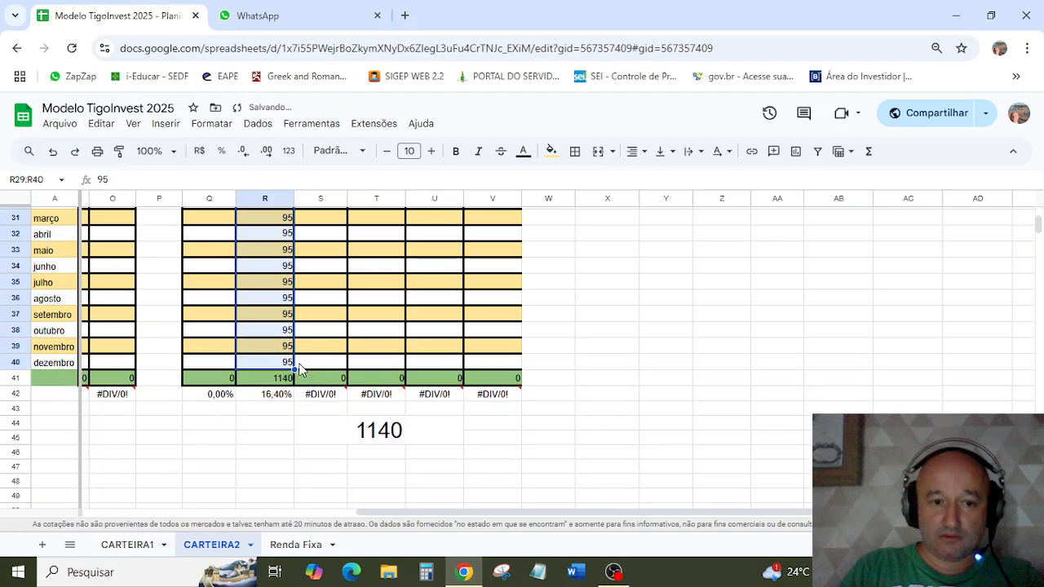
Step: Compare the GTWR11 investment in R10 with its yearly income and inspect the overall fund income total's formula below the table
scroll(300, 369, "up", 10)
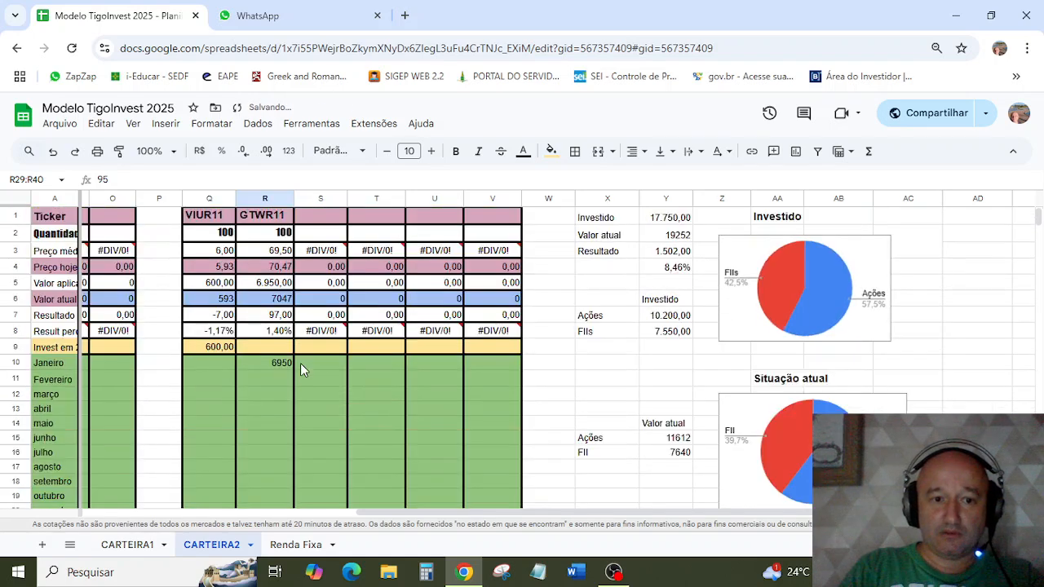
left_click(285, 369)
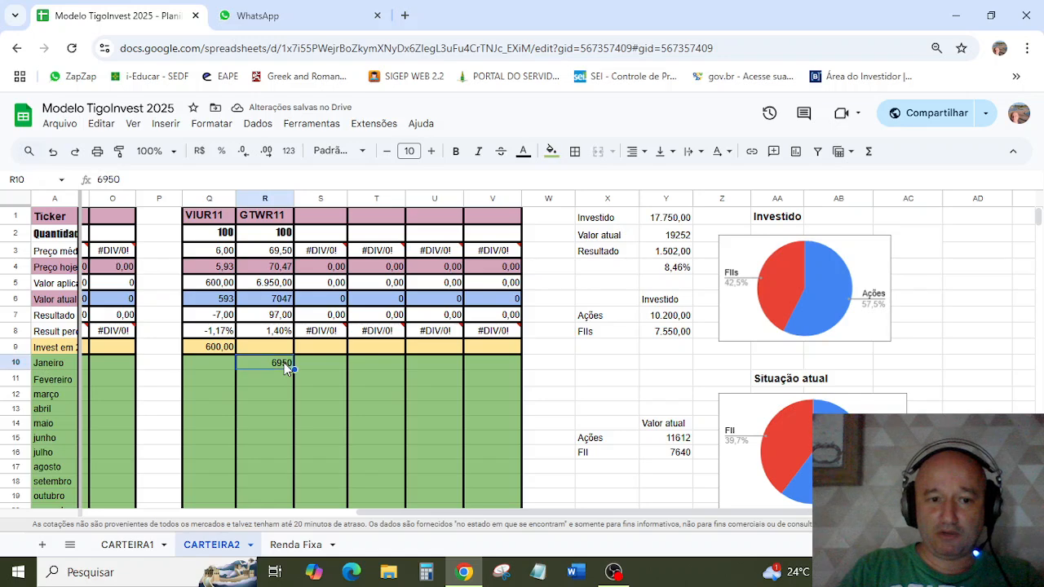
scroll(285, 369, "down", 5)
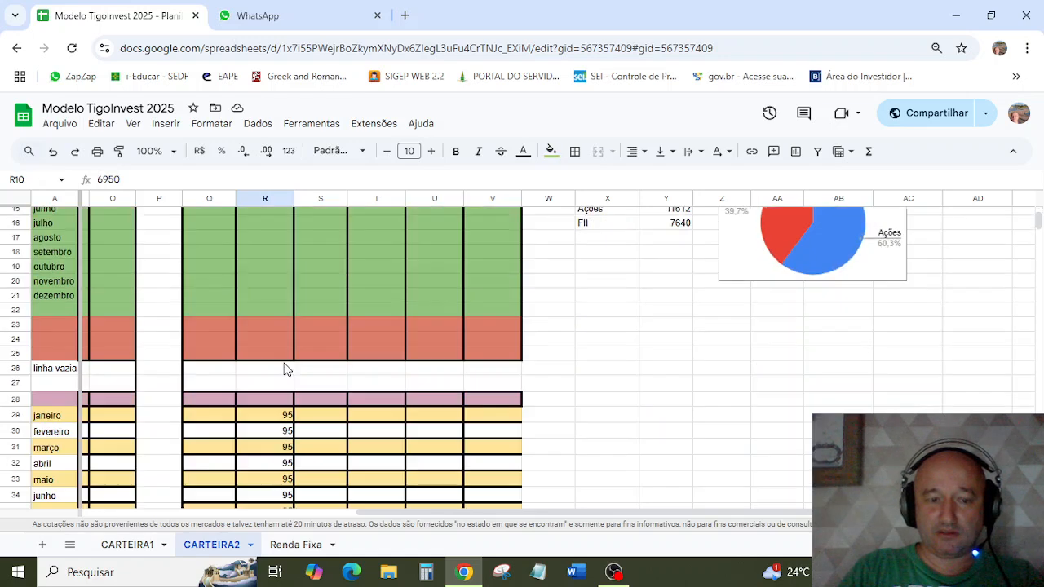
scroll(285, 368, "down", 4)
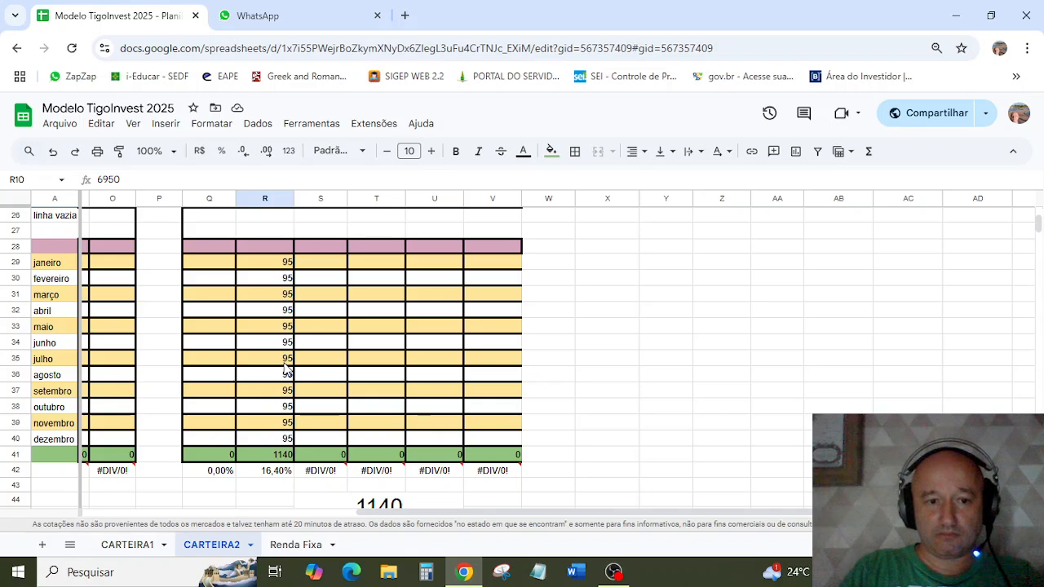
scroll(285, 368, "up", 5)
scroll(285, 369, "down", 6)
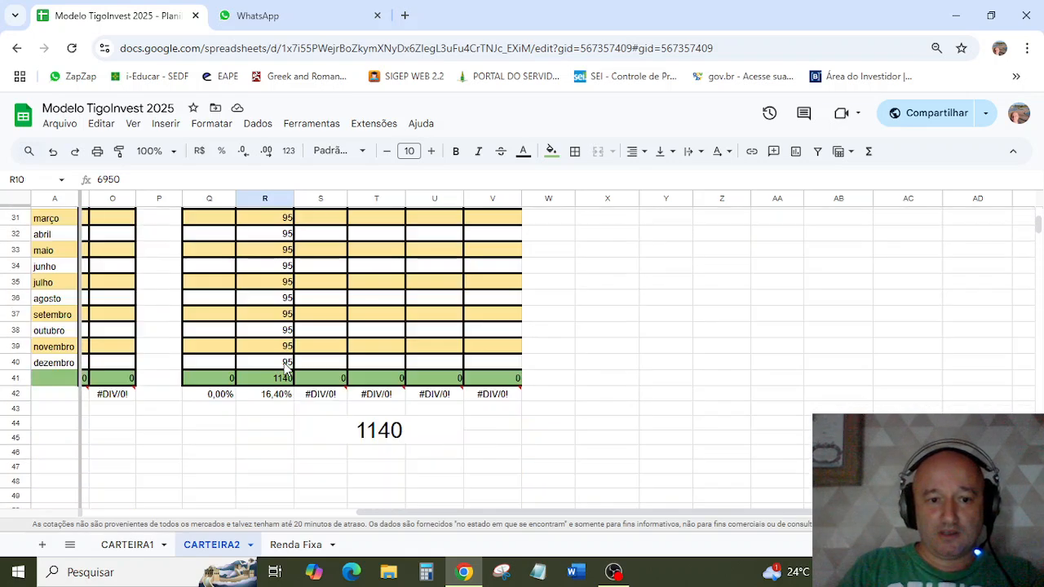
left_click(328, 430)
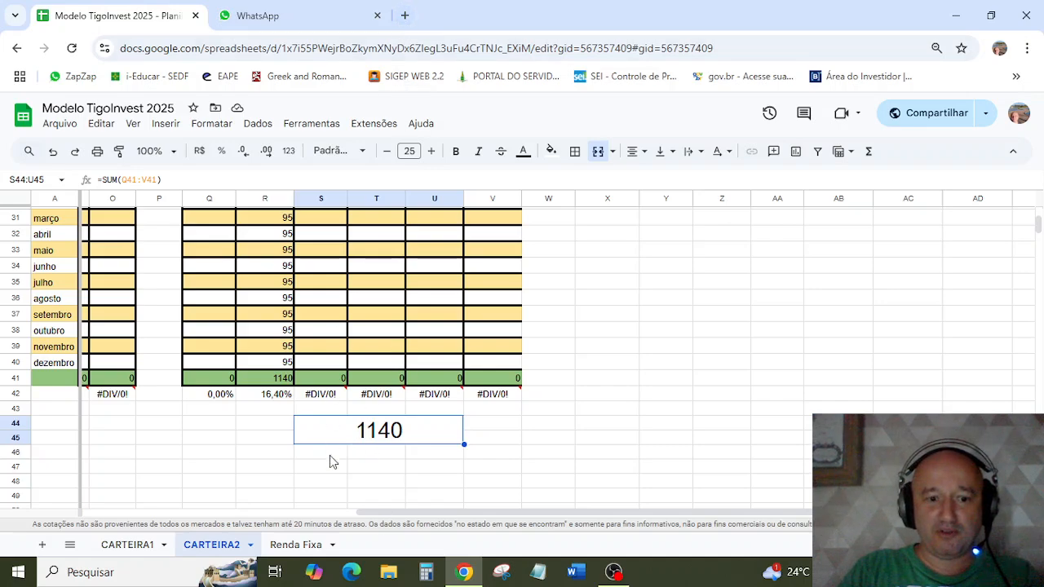
Step: Switch to Edge, look up GTWR11 on Status Invest and examine the fund's indicators and latest income payment
left_click(351, 572)
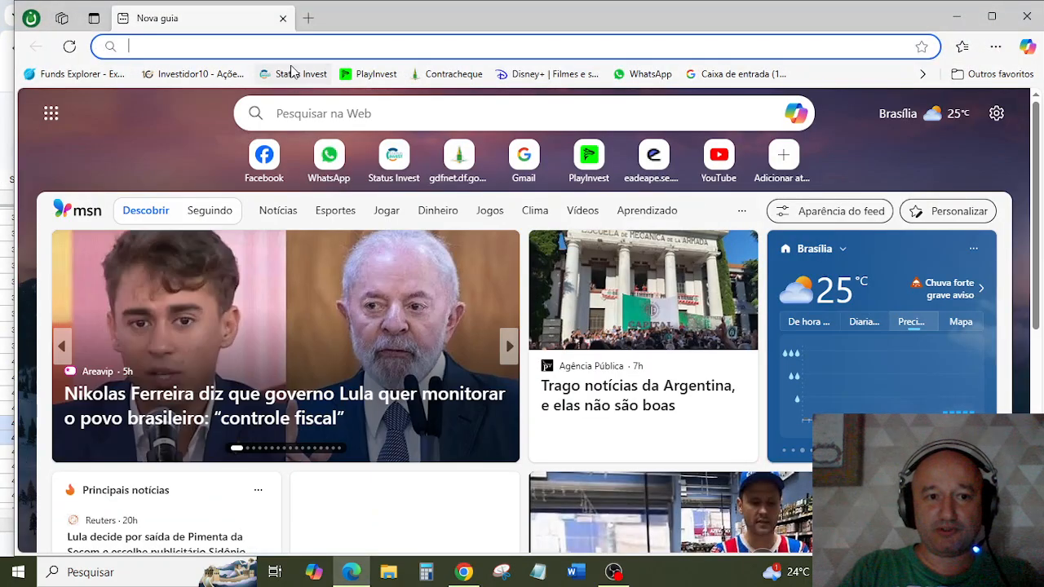
left_click(292, 73)
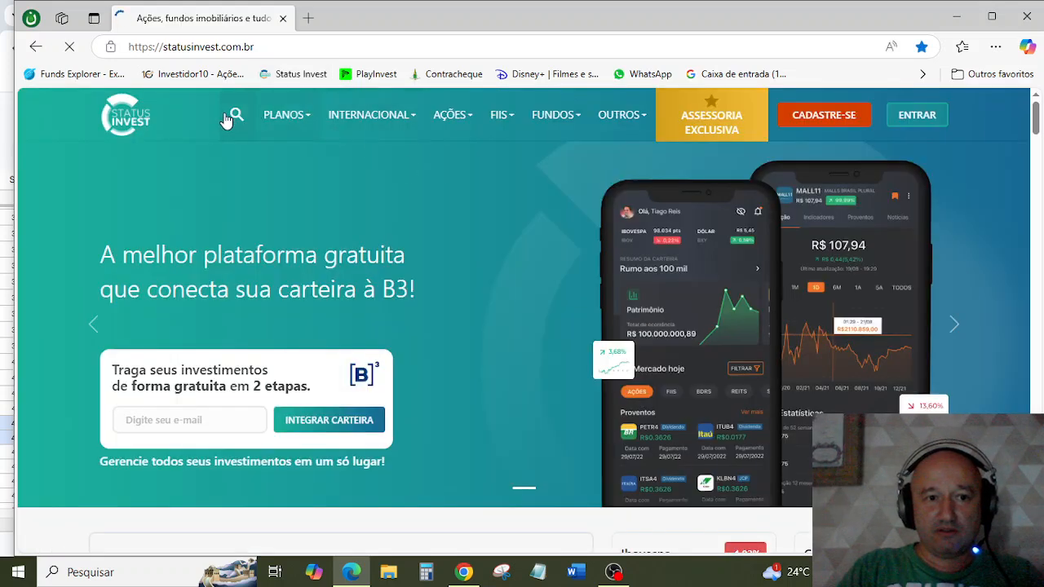
left_click(228, 118)
type("GT")
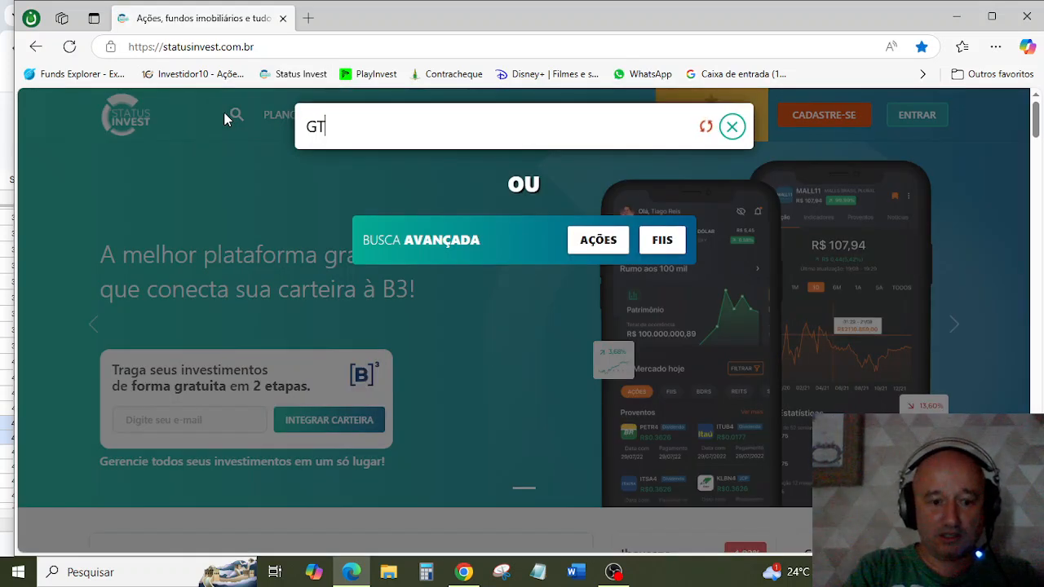
type("WR11 - FDO INV IMOB GREEN TOWERS")
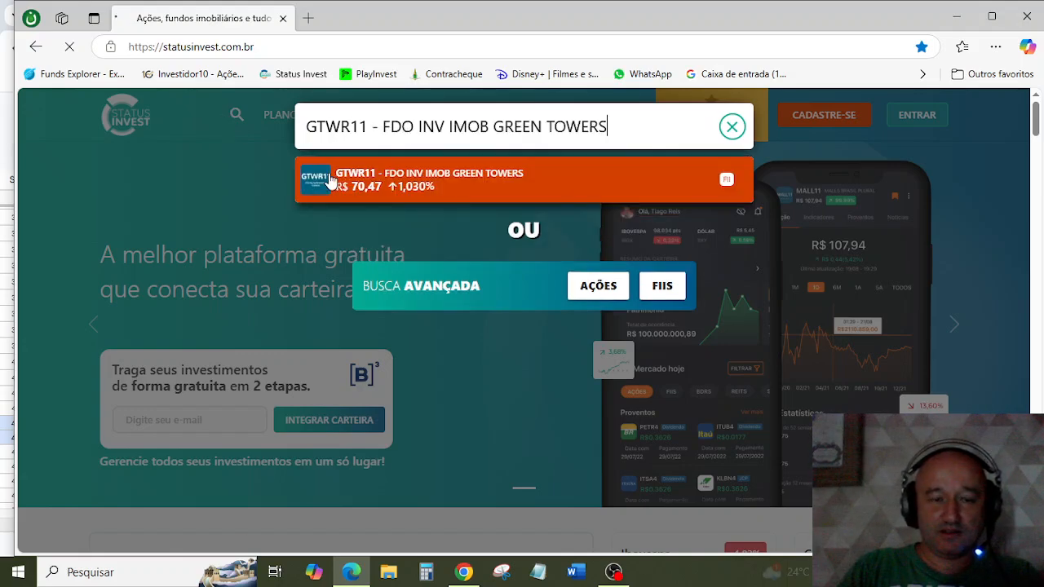
left_click(329, 172)
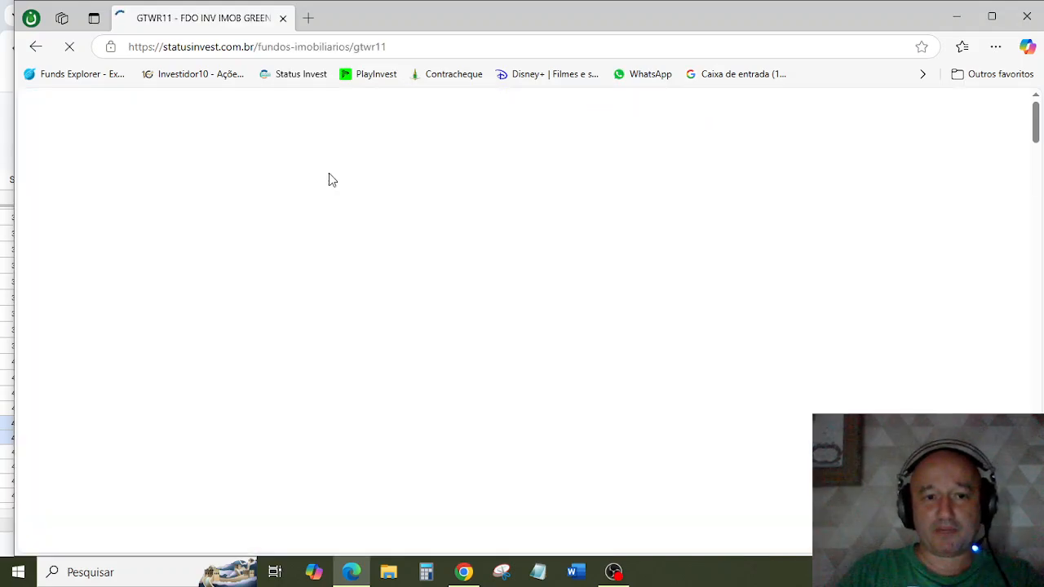
scroll(646, 280, "down", 6)
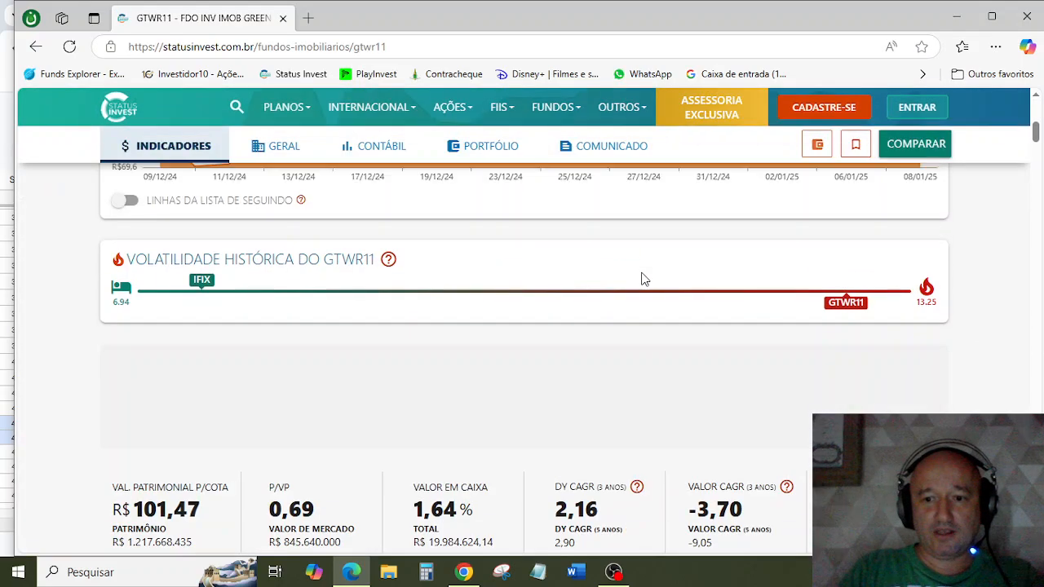
scroll(641, 279, "down", 4)
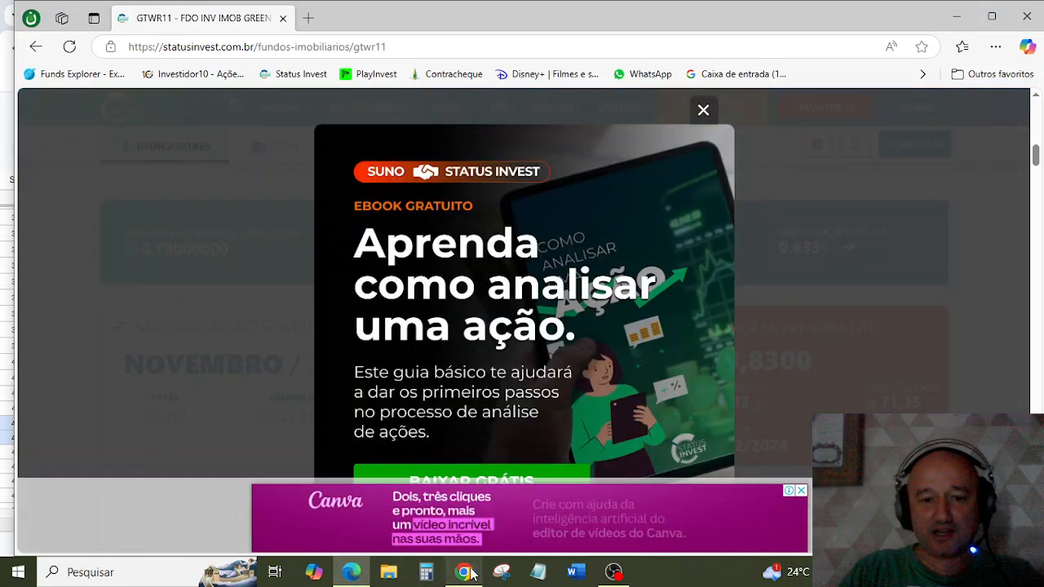
Step: Return to the Modelo TigoInvest 2025 spreadsheet and compare the GTWR11 invested amount in R5 with its monthly income column
left_click(464, 572)
scroll(373, 448, "up", 5)
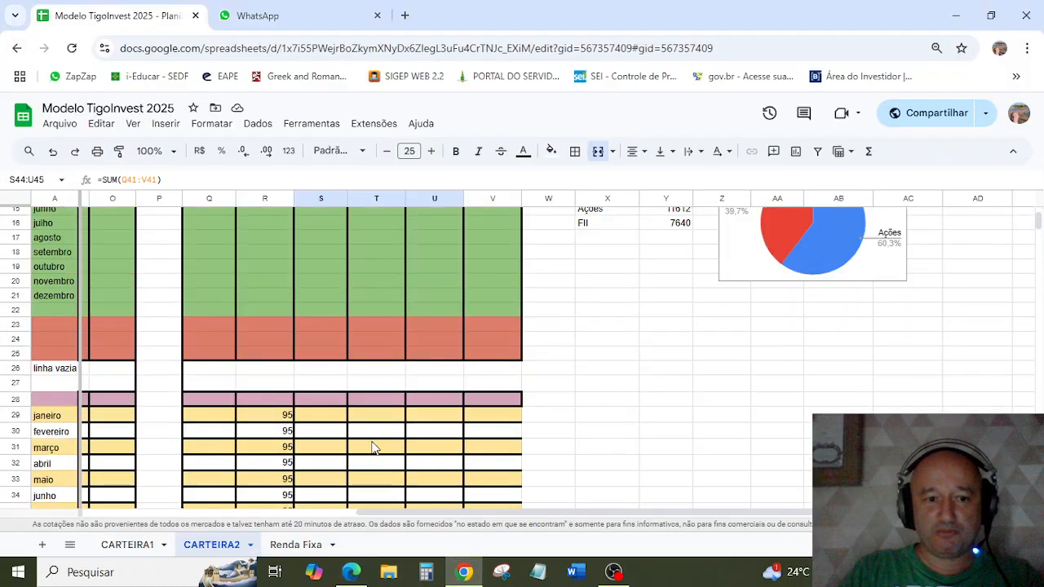
scroll(373, 448, "down", 4)
scroll(373, 440, "up", 8)
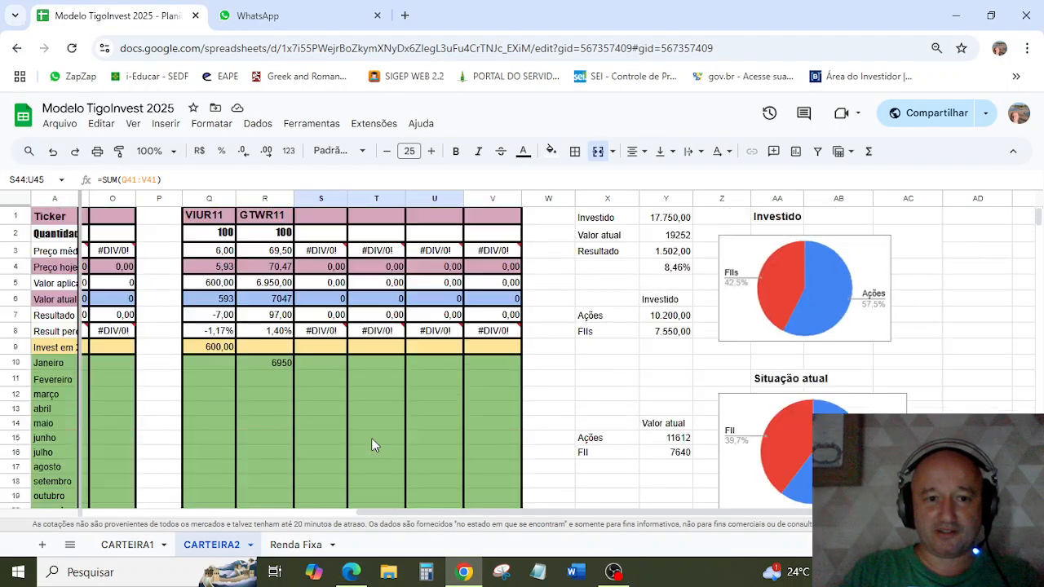
left_click(277, 287)
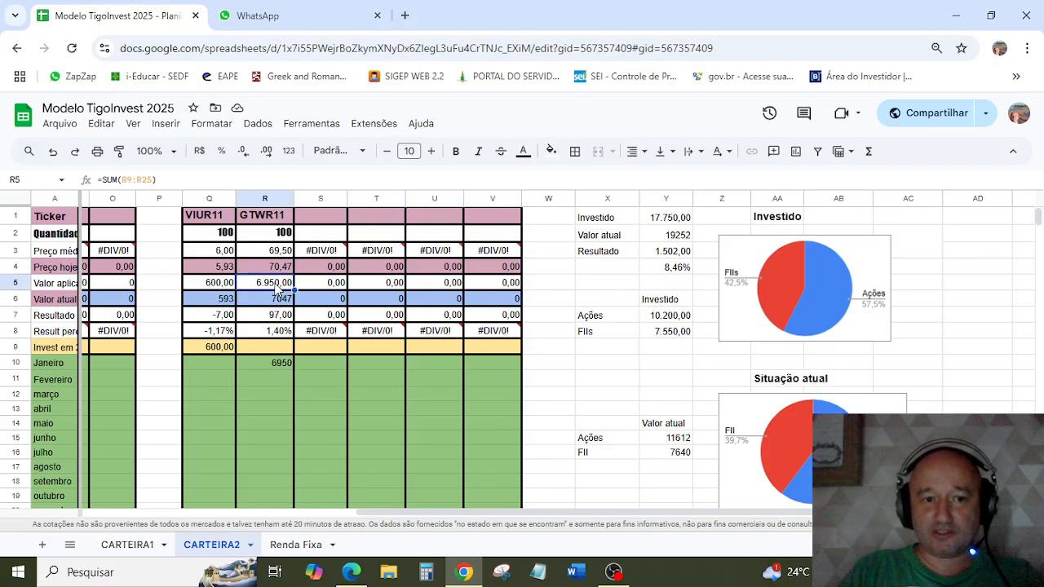
scroll(274, 285, "down", 9)
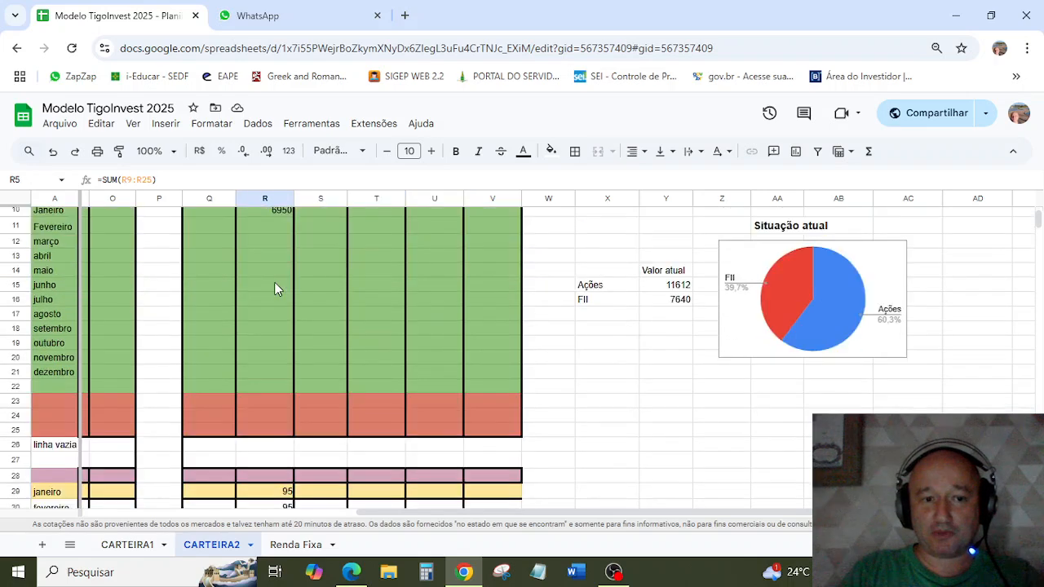
scroll(274, 293, "up", 3)
scroll(273, 304, "down", 1)
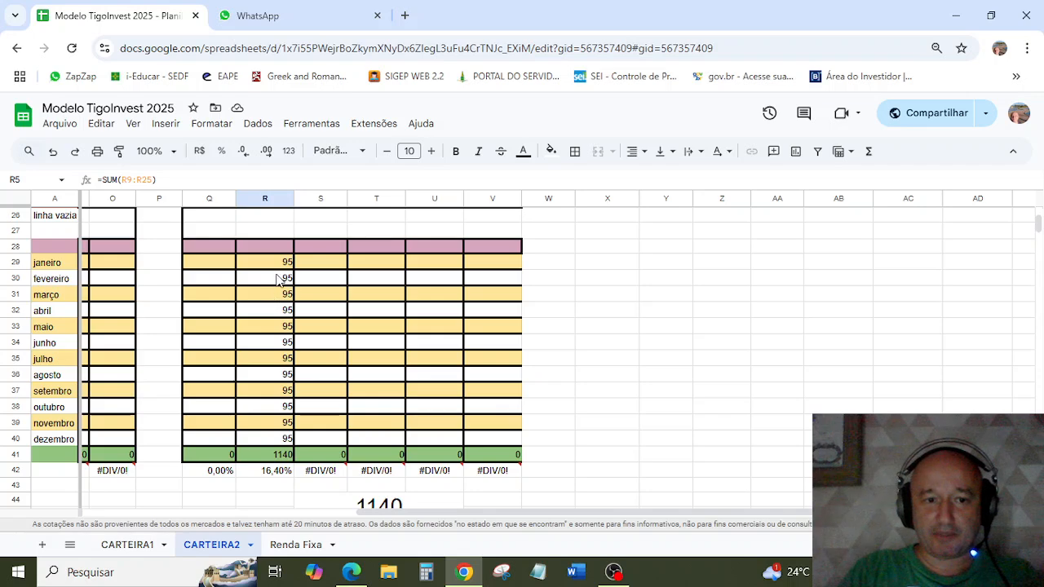
Step: Set the GTWR11 income for janeiro and fevereiro to 83 in cells R29 and R30
left_click(281, 266)
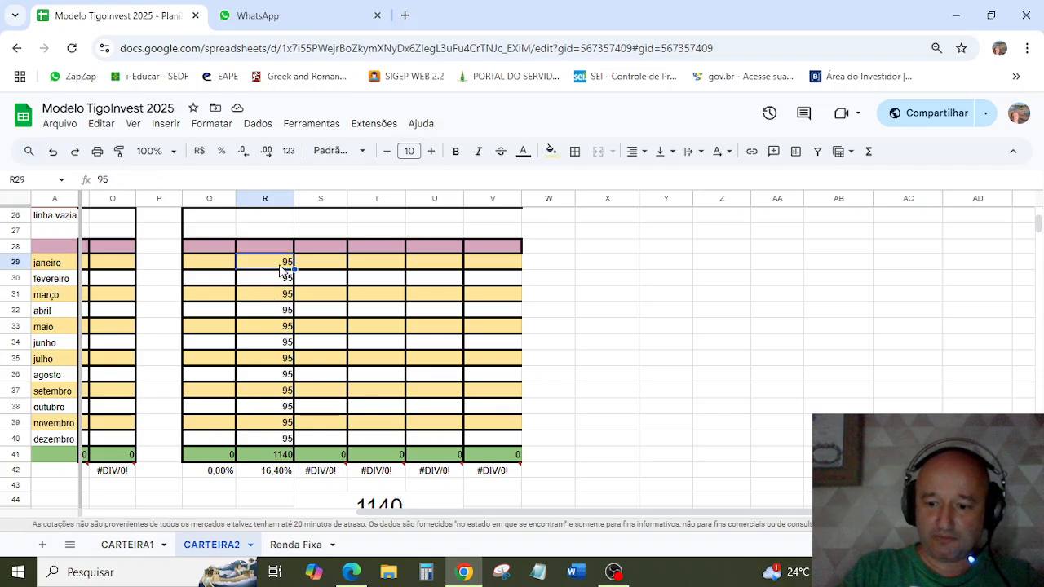
type("83")
key("Return")
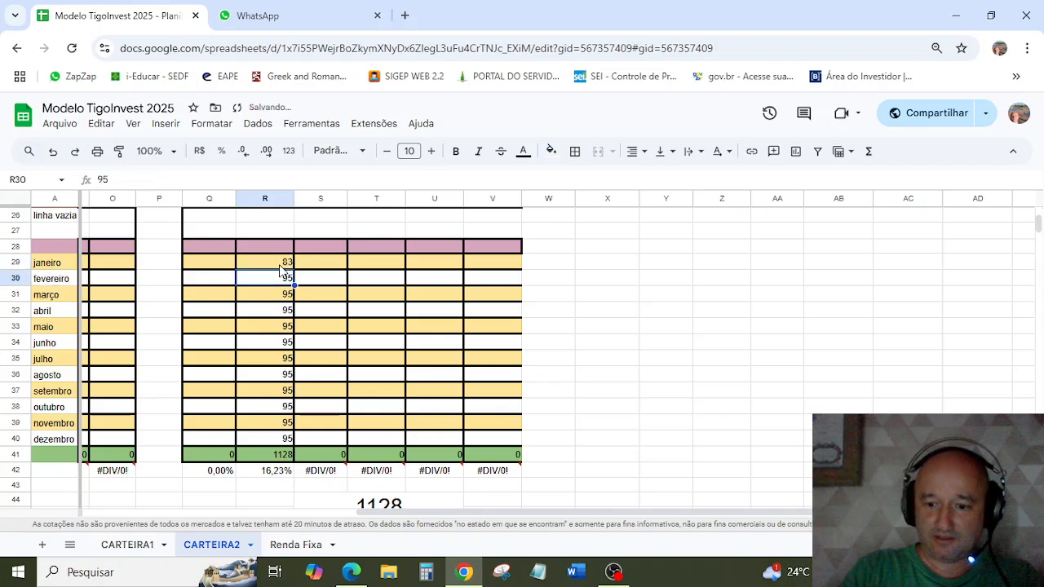
type("83")
Step: Fill the 83 income value down through dezembro in the GTWR11 column, covering R29:R40
left_click(280, 265)
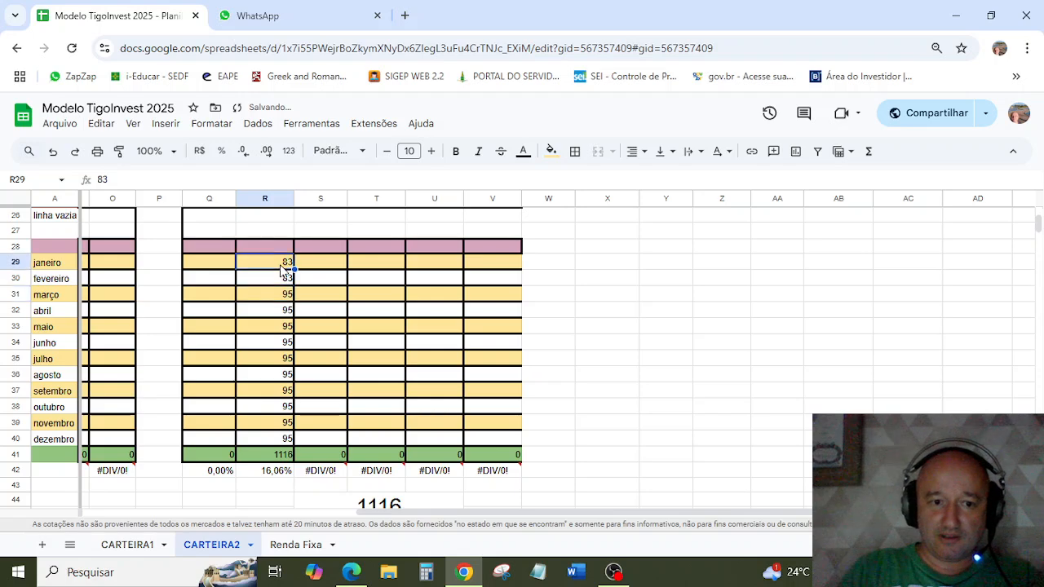
left_click_drag(281, 269, 281, 277)
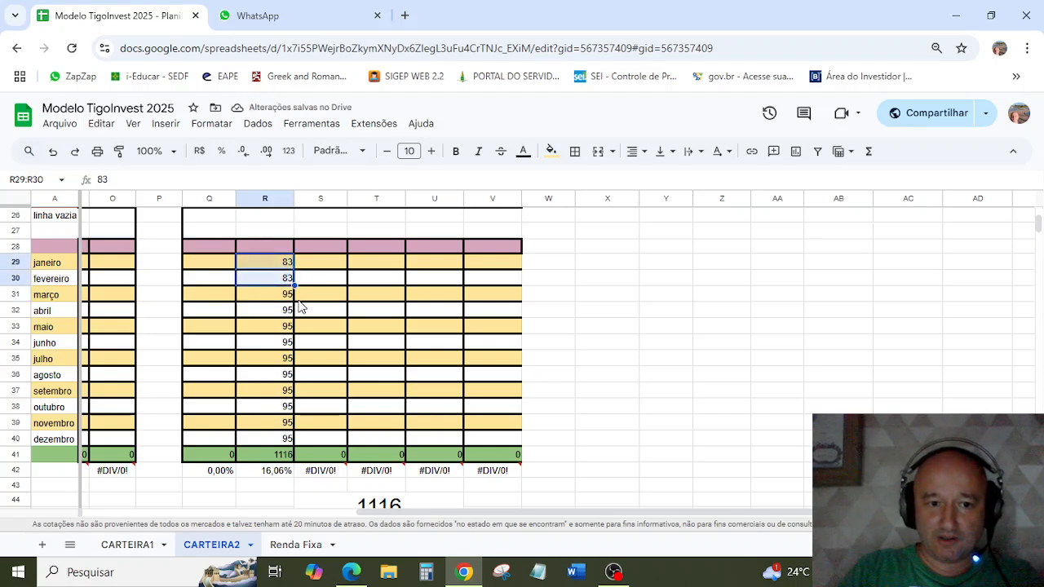
left_click_drag(294, 283, 297, 447)
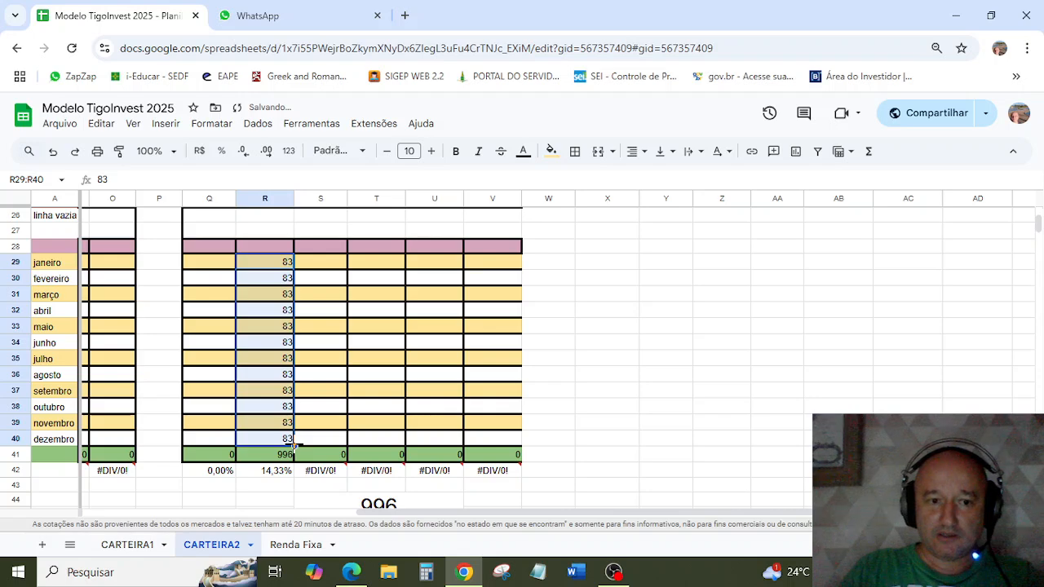
Step: Inspect the overall fund income total in S44:U45 together with the monthly values above it
scroll(399, 461, "down", 1)
left_click(391, 435)
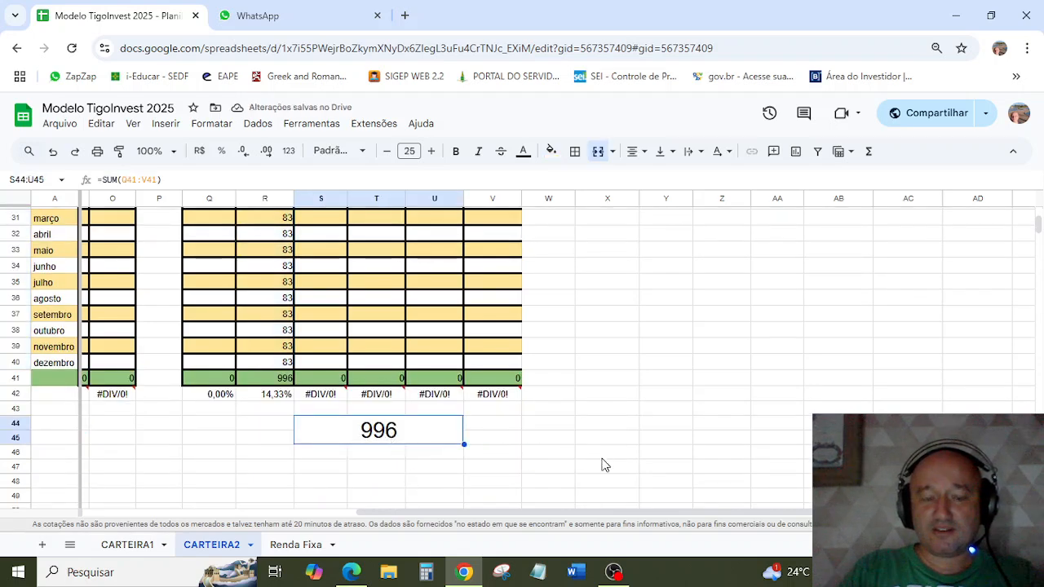
scroll(604, 464, "up", 3)
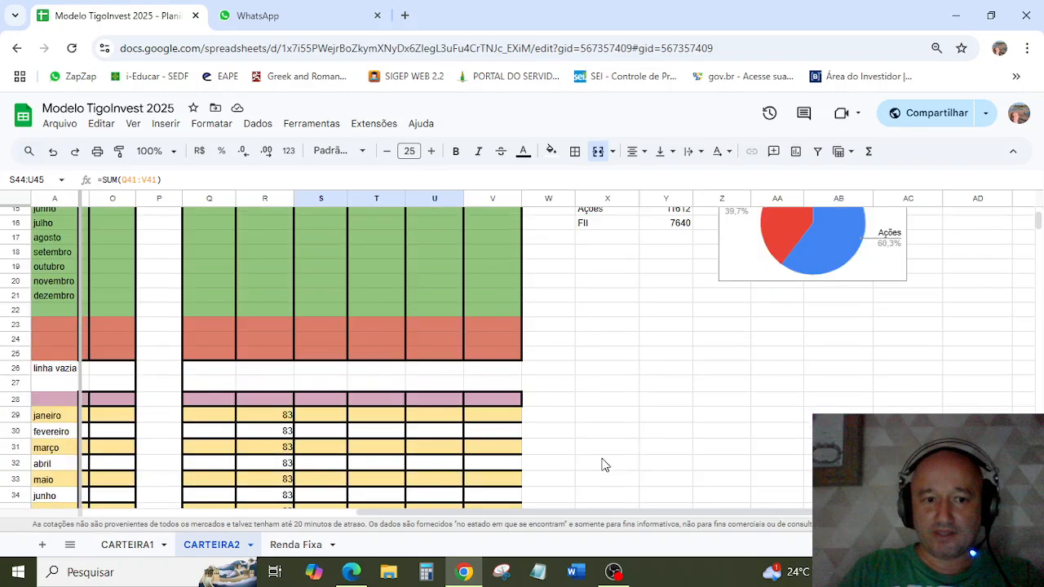
scroll(605, 464, "down", 3)
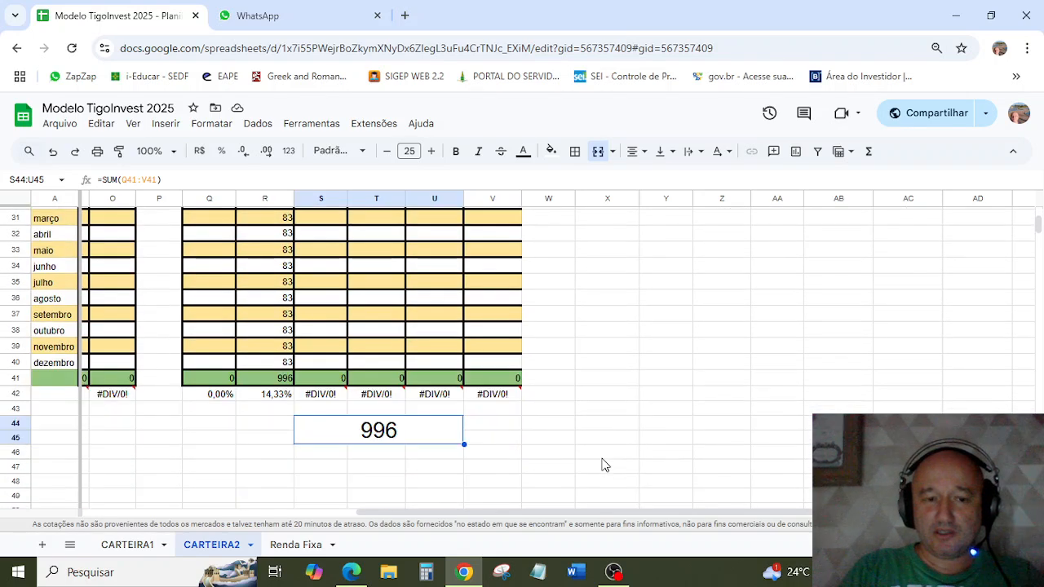
scroll(604, 464, "up", 2)
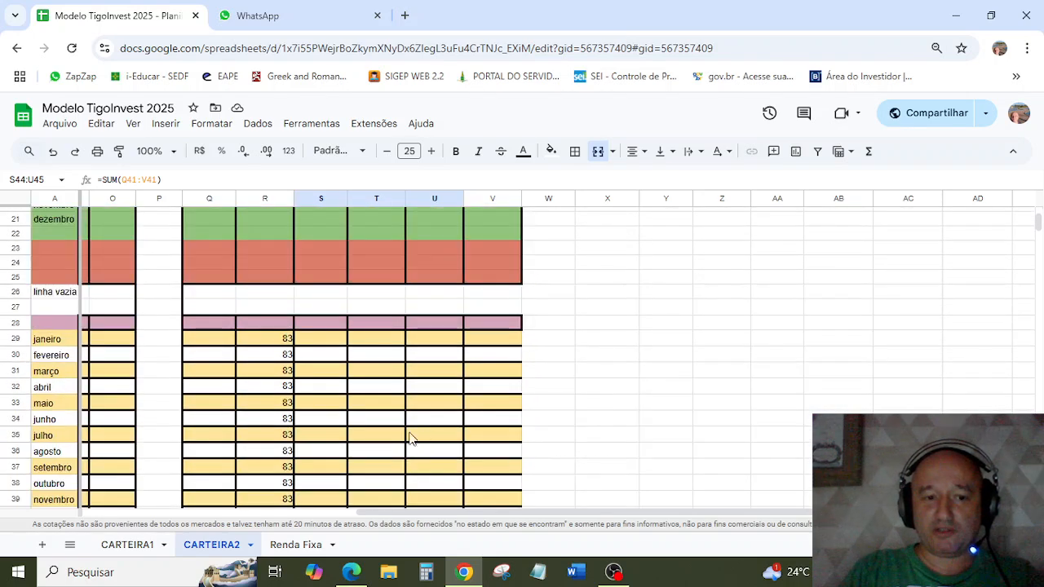
Step: Search Google for "banco do brasil" in a new browser tab and browse the image results
left_click(405, 15)
type("BAN")
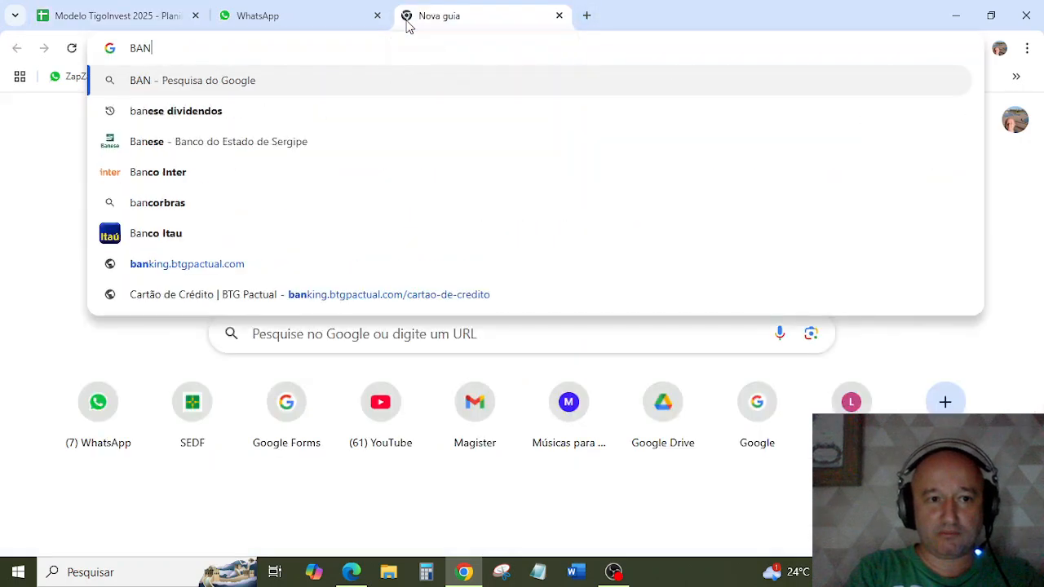
type("CO DO BRASIL")
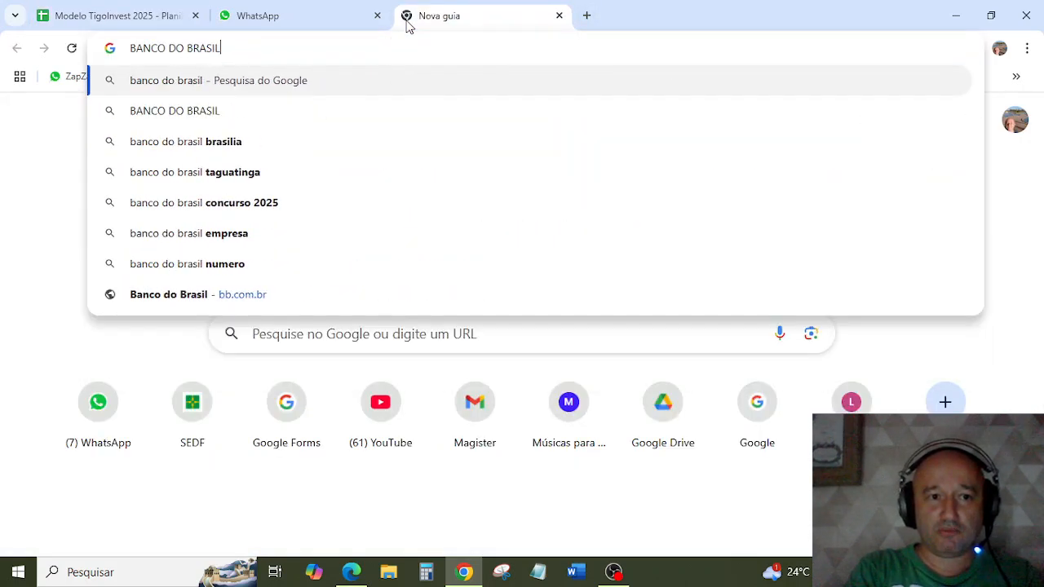
key("Return")
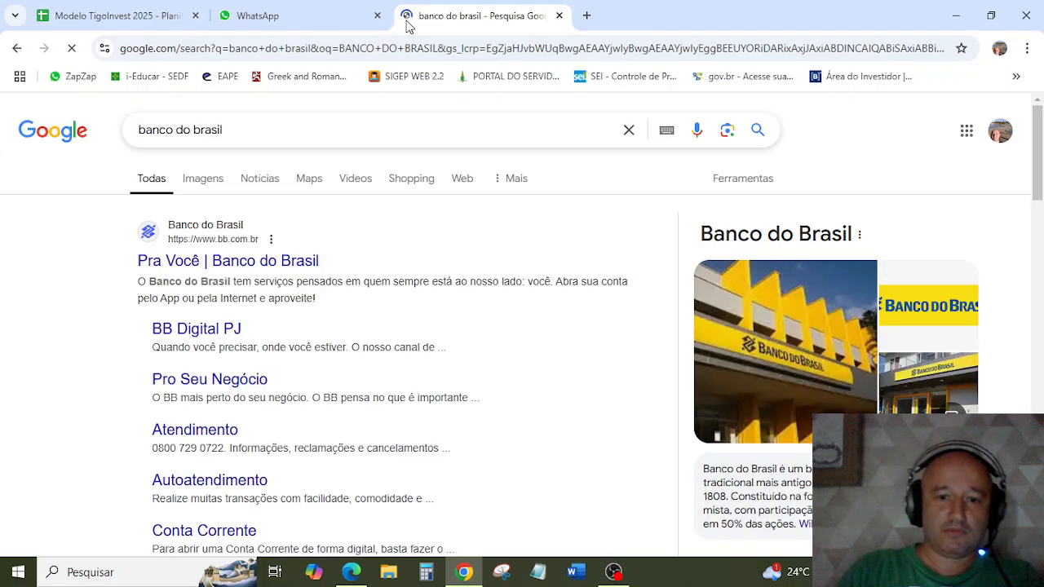
left_click(204, 178)
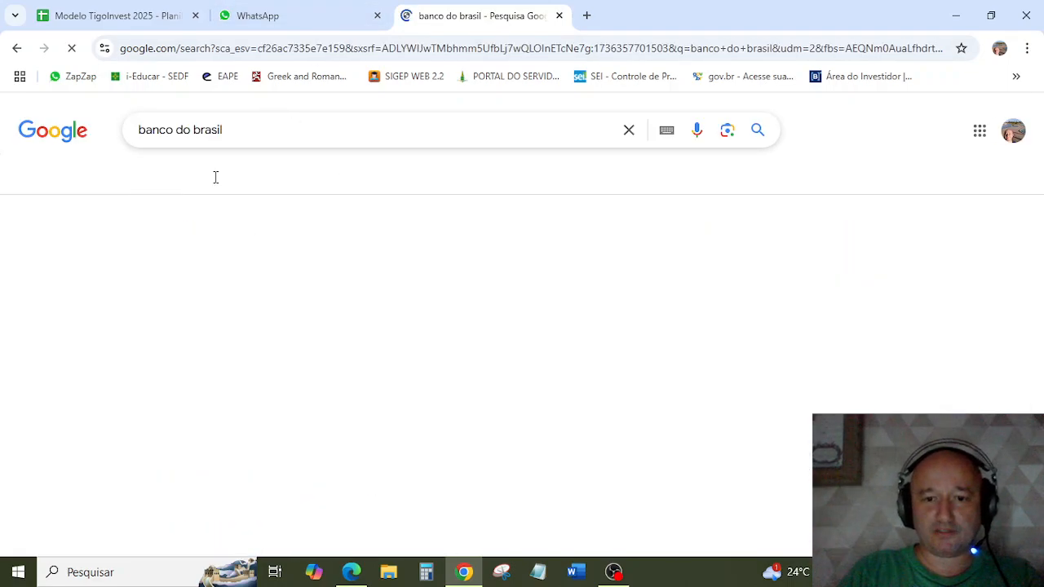
scroll(274, 206, "down", 3)
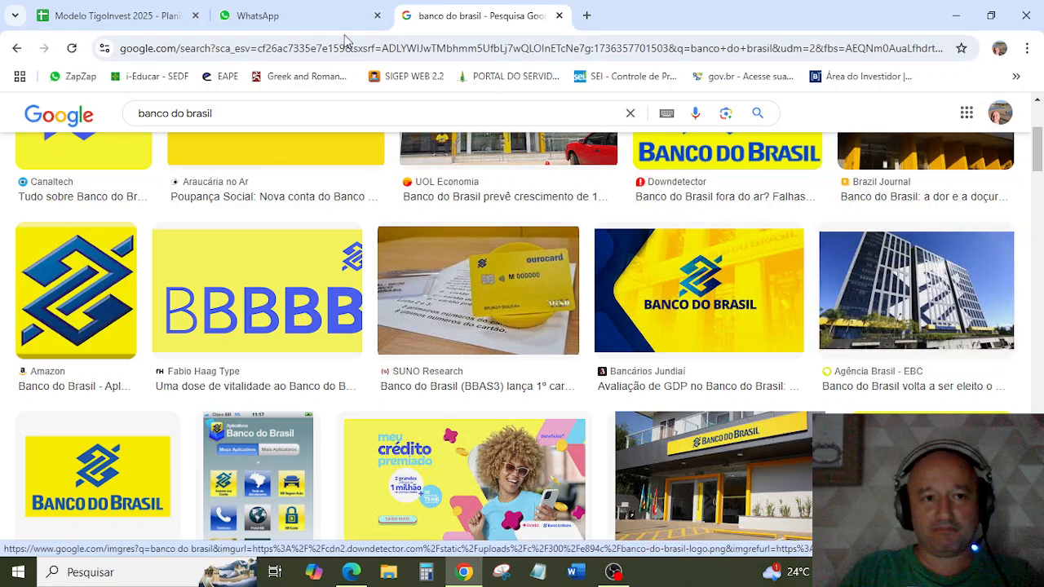
Step: Return to the CARTEIRA2 sheet and review the GTWR11 income, the stock and fund holdings and the DIVIDENDOS table
left_click(159, 8)
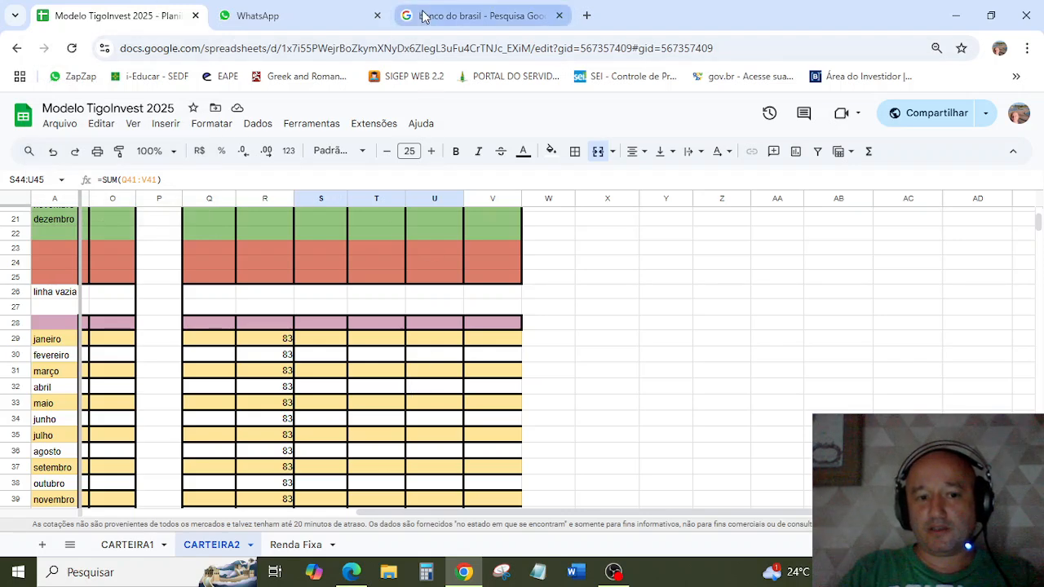
mouse_move(423, 17)
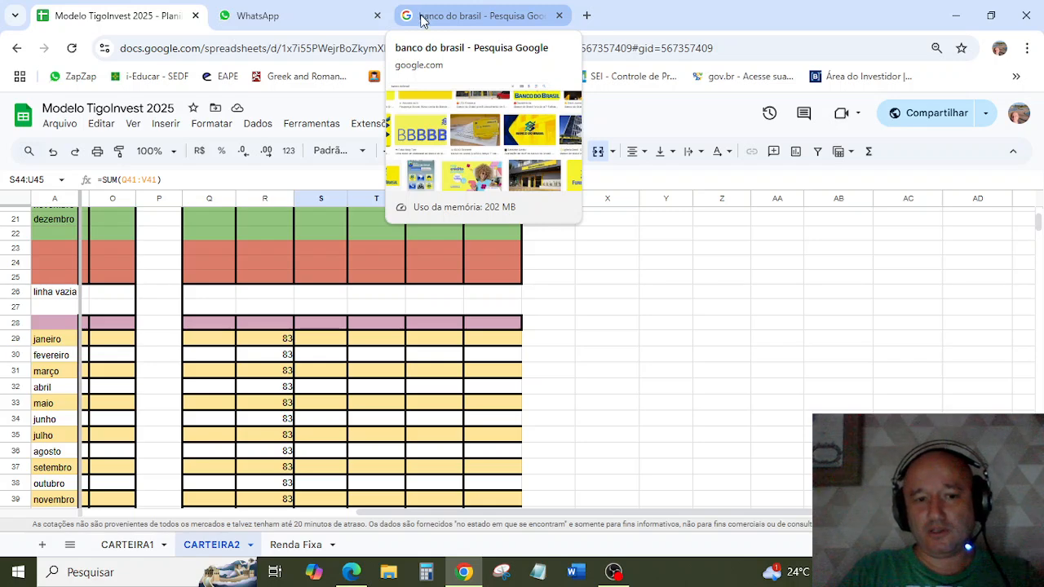
left_click(278, 342)
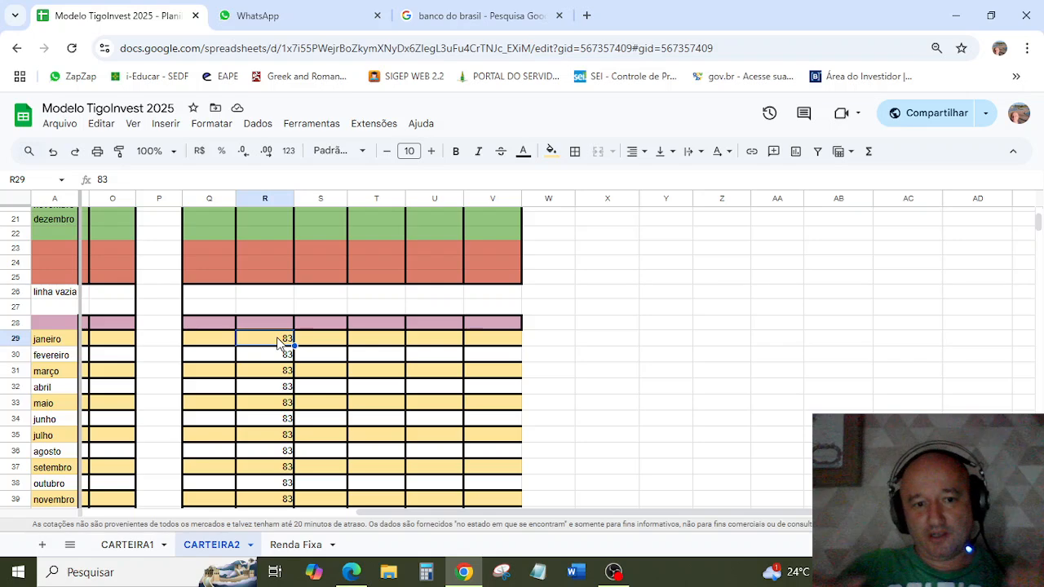
scroll(278, 341, "up", 5)
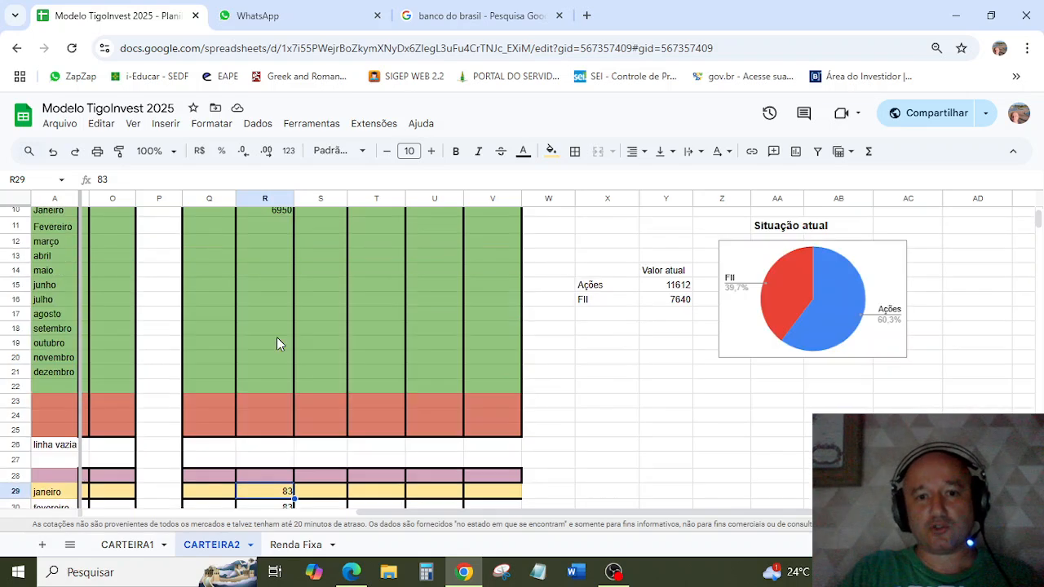
scroll(277, 342, "up", 2)
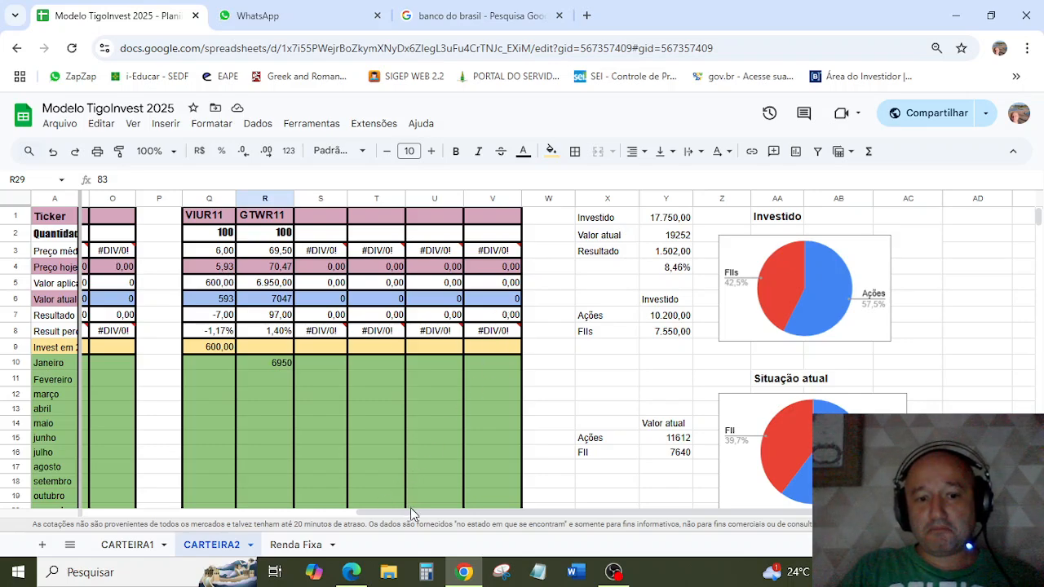
left_click_drag(411, 510, 116, 510)
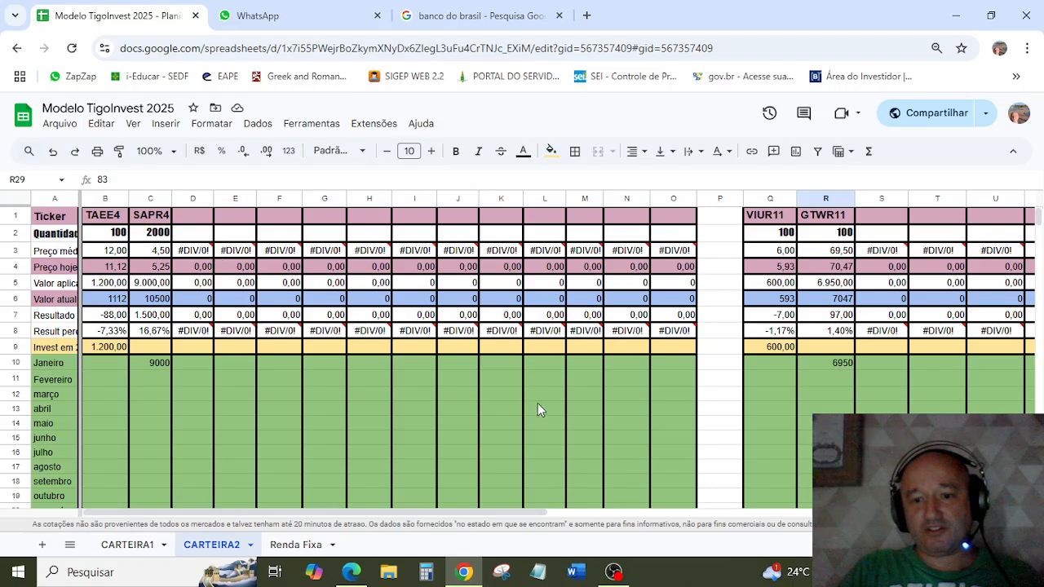
scroll(522, 392, "down", 5)
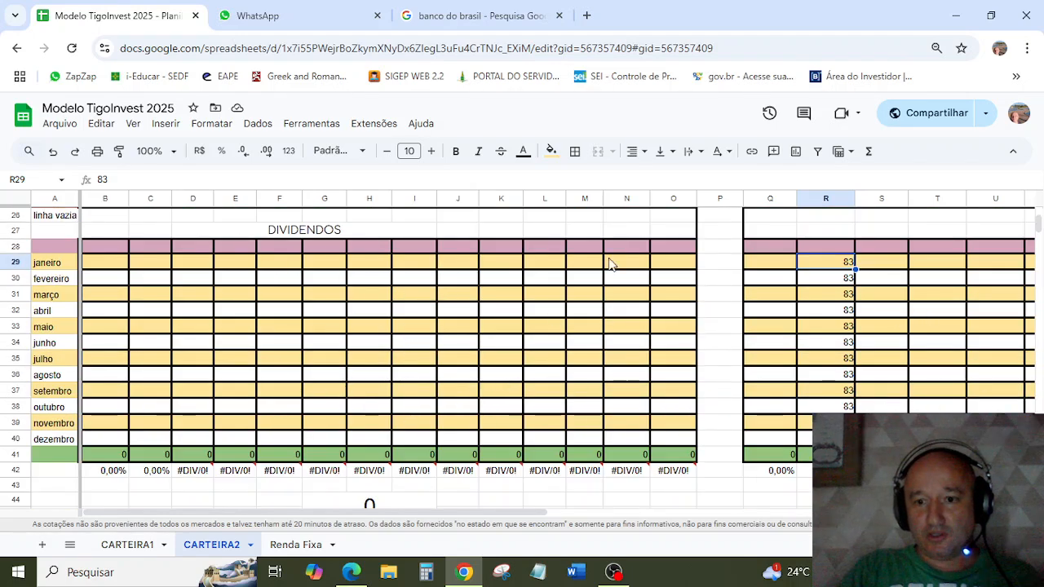
left_click_drag(478, 512, 629, 532)
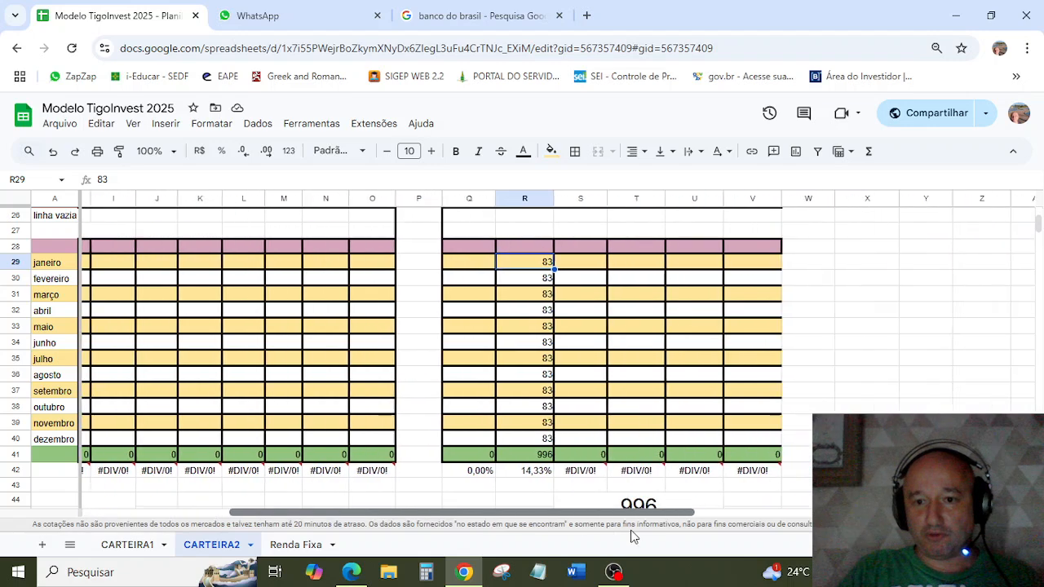
scroll(766, 357, "up", 2)
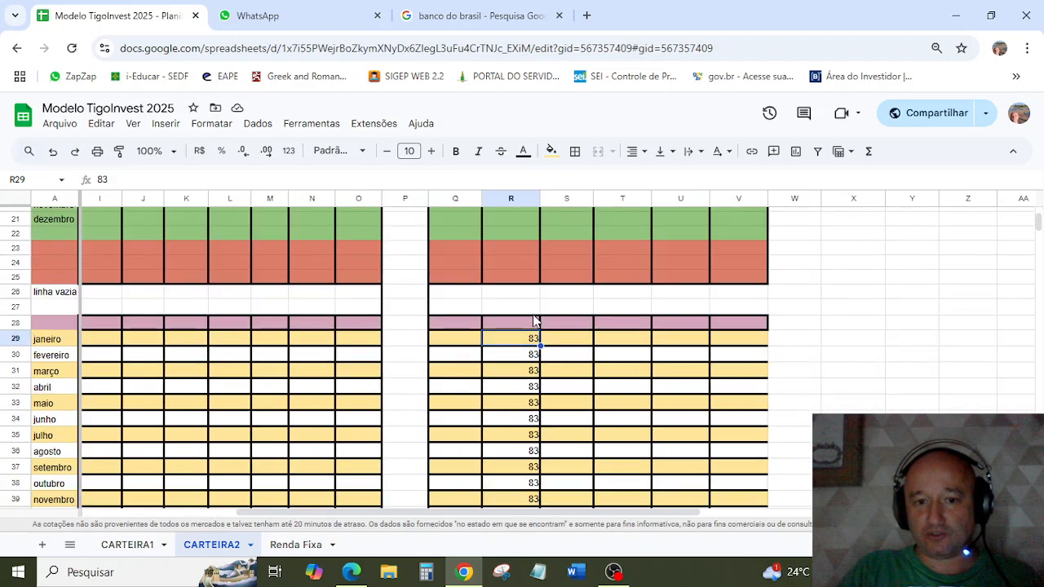
Step: Enter the title RENDIMENTOS in cell S27, above the monthly fund income table
left_click(548, 310)
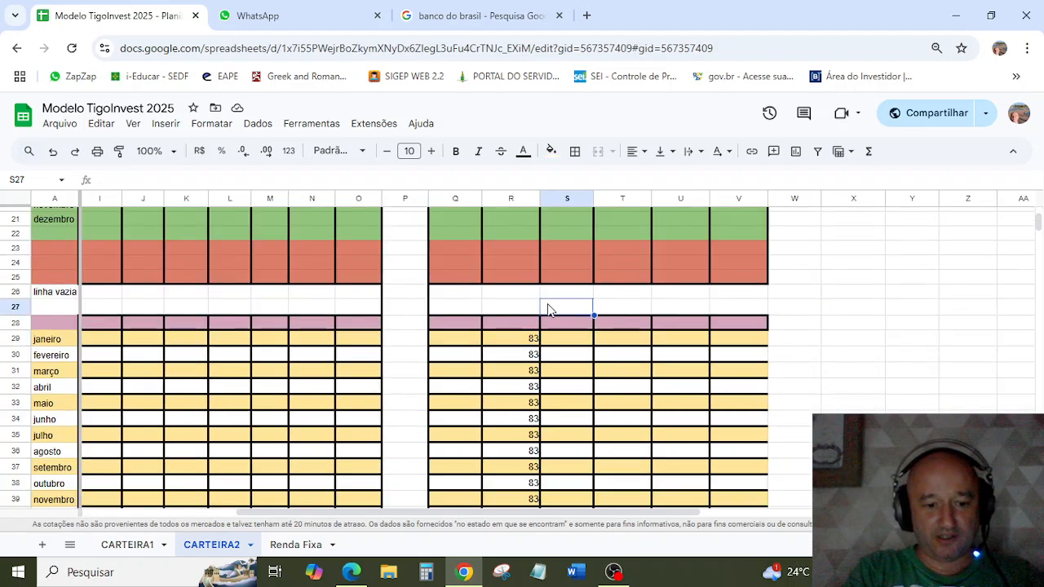
type("REN")
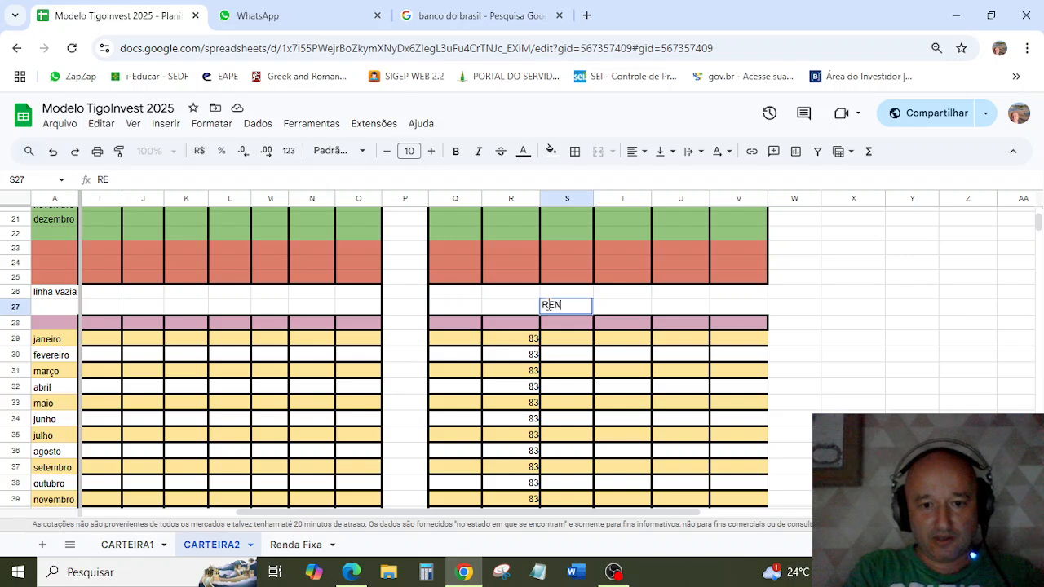
type("DIMENTO")
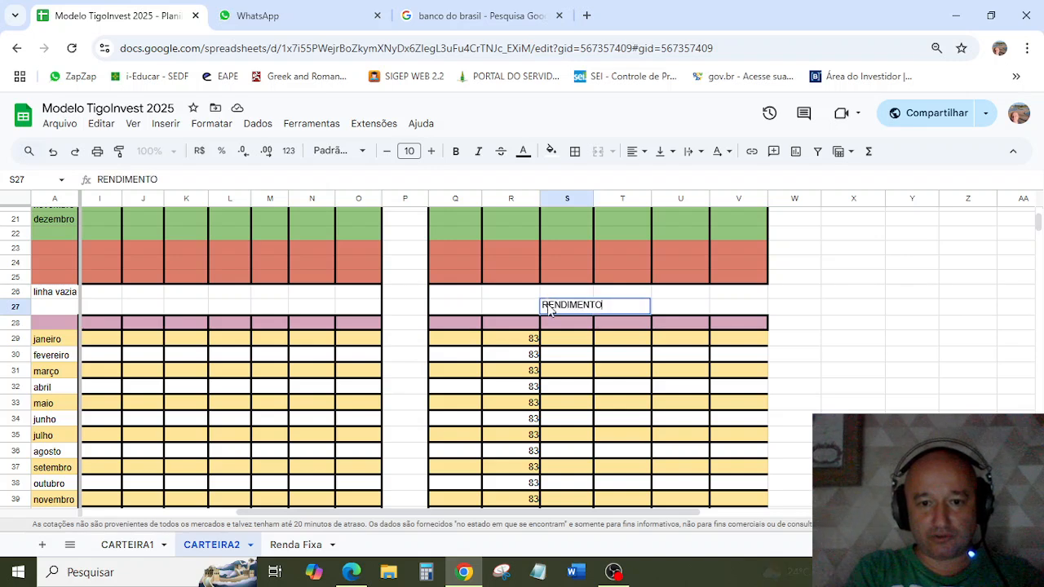
key("Return")
double_click(550, 307)
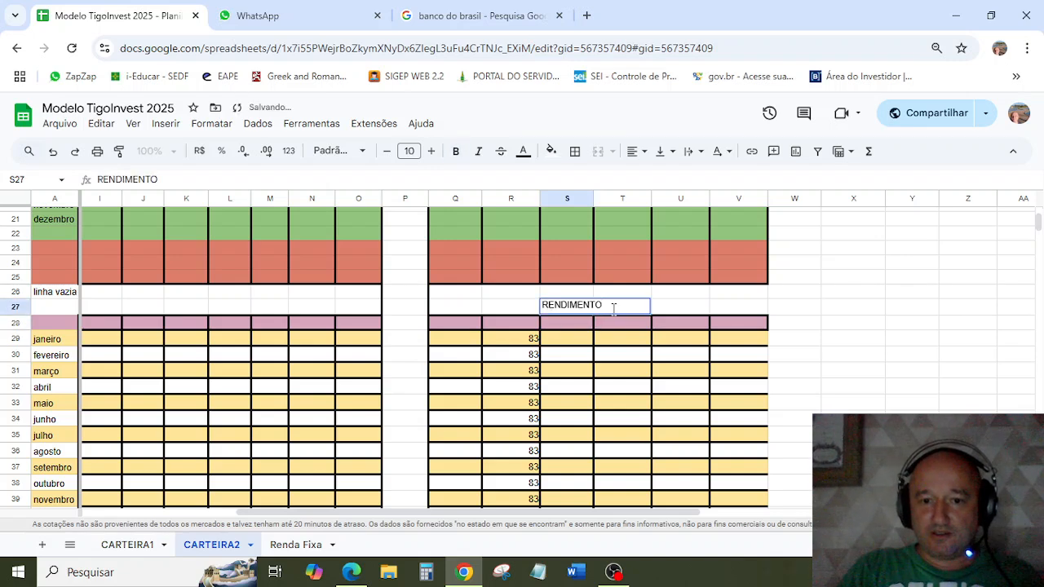
type("S")
key("Return")
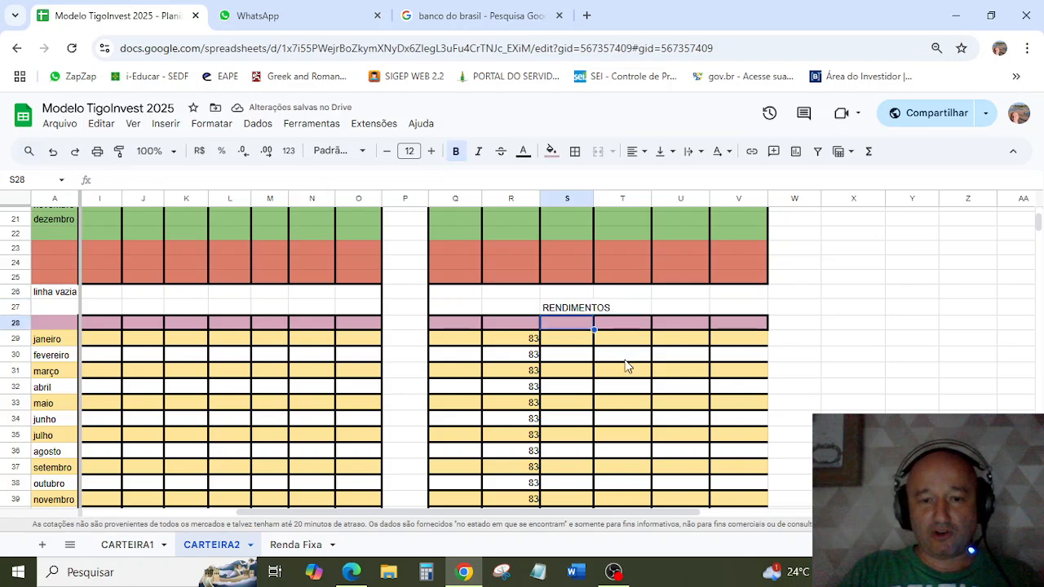
Step: Copy the GTWR11 ticker from R1 into header cell R28 above its monthly income values
left_click(507, 357)
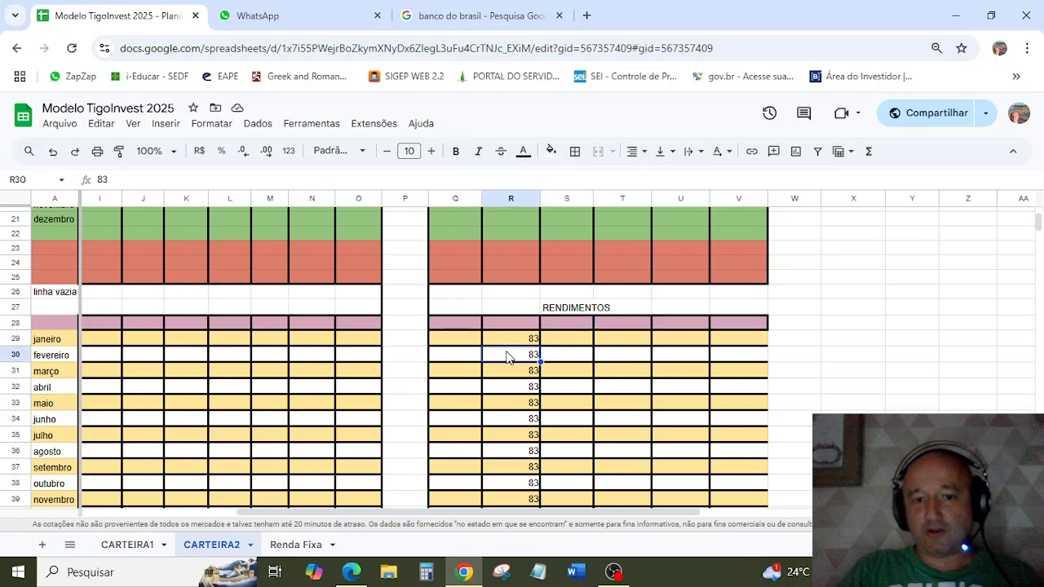
scroll(505, 356, "down", 2)
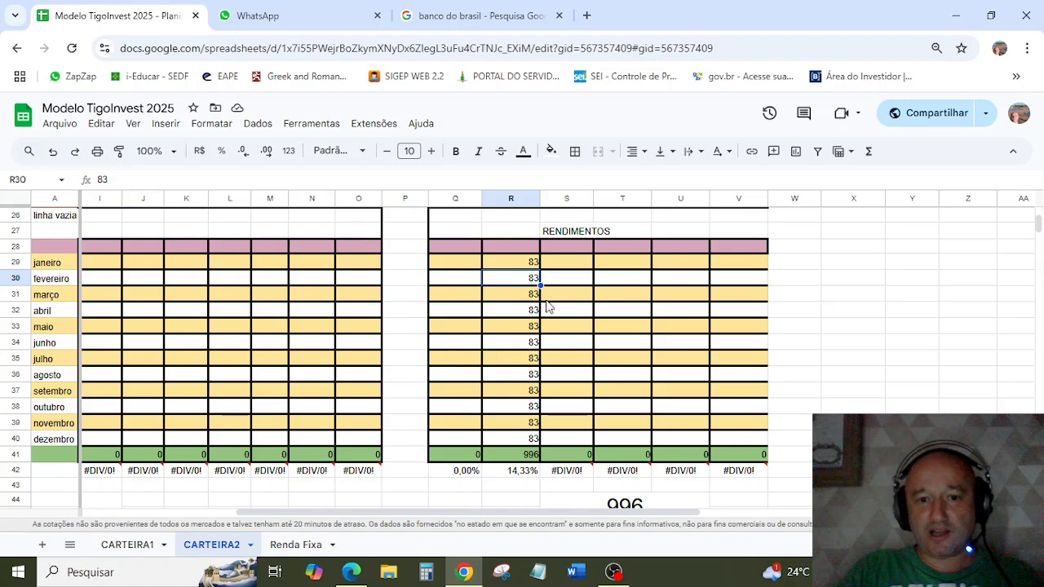
left_click(516, 254)
scroll(516, 254, "up", 9)
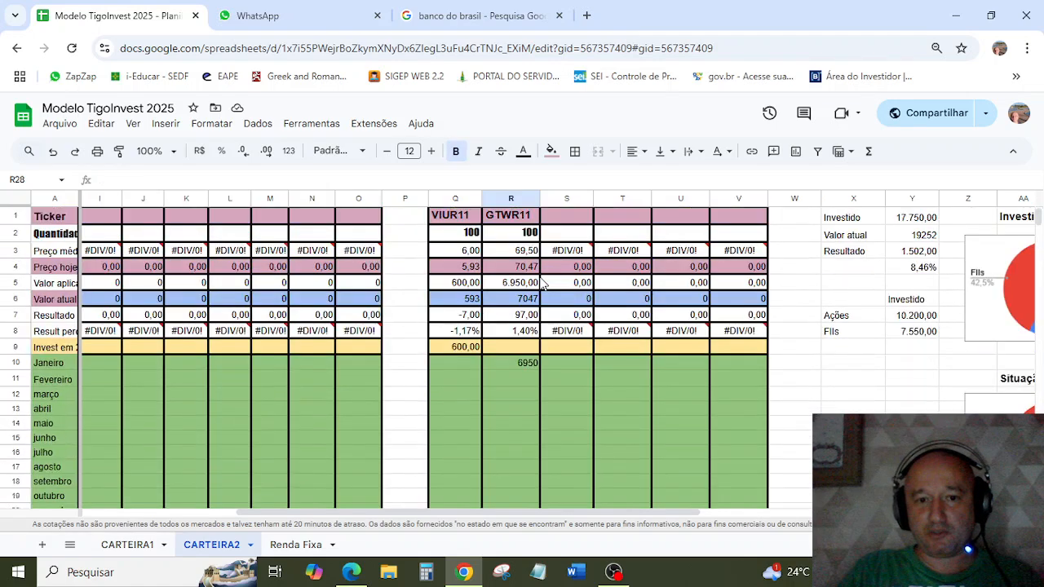
left_click(516, 219)
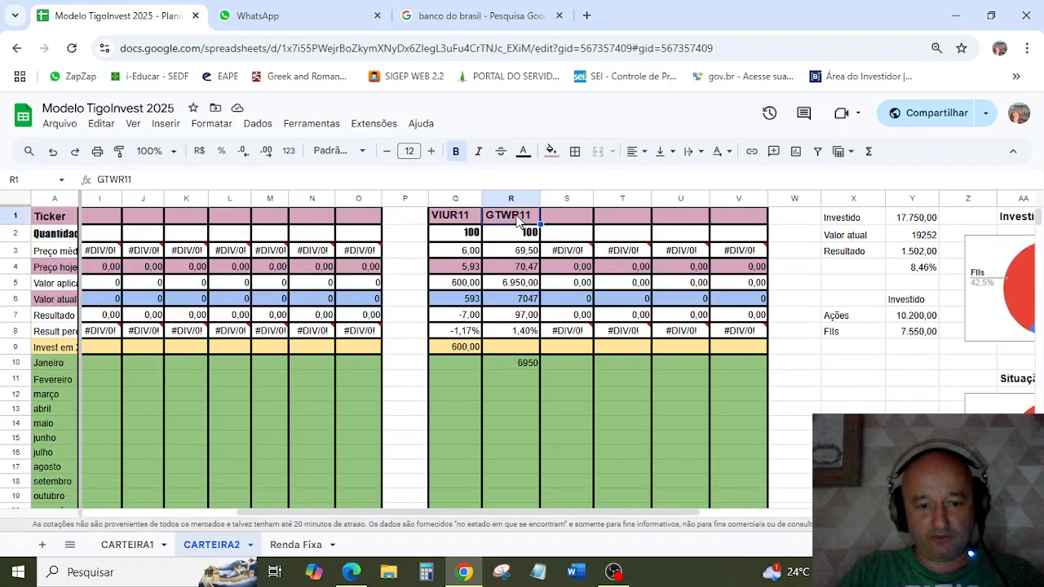
scroll(516, 245, "down", 9)
left_click(517, 399)
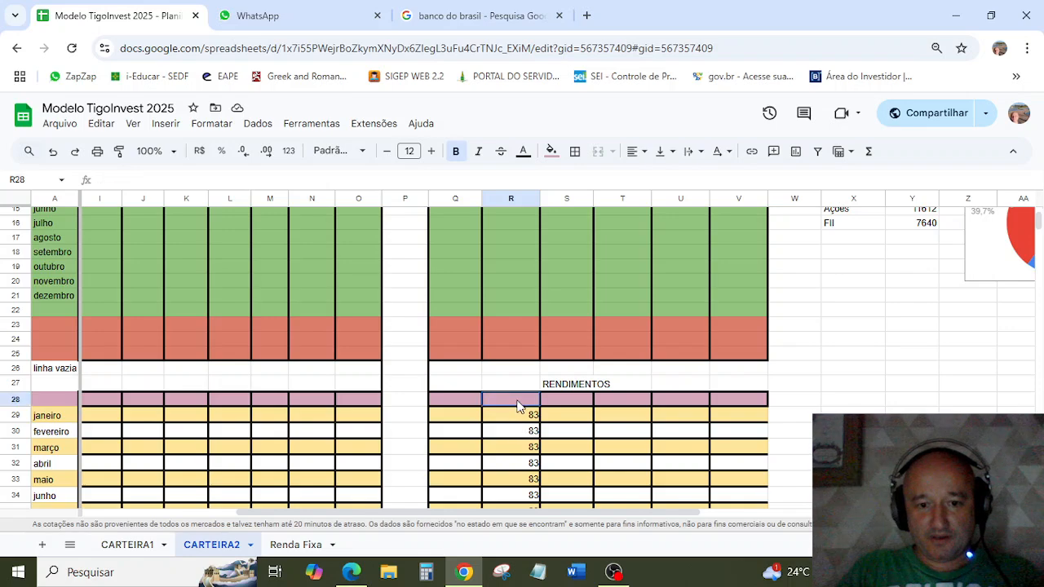
type("GTWR11")
Step: Review the fund income totals, the stock holdings and the DIVIDENDOS table in CARTEIRA2, and open the Renda Fixa sheet
scroll(548, 408, "down", 3)
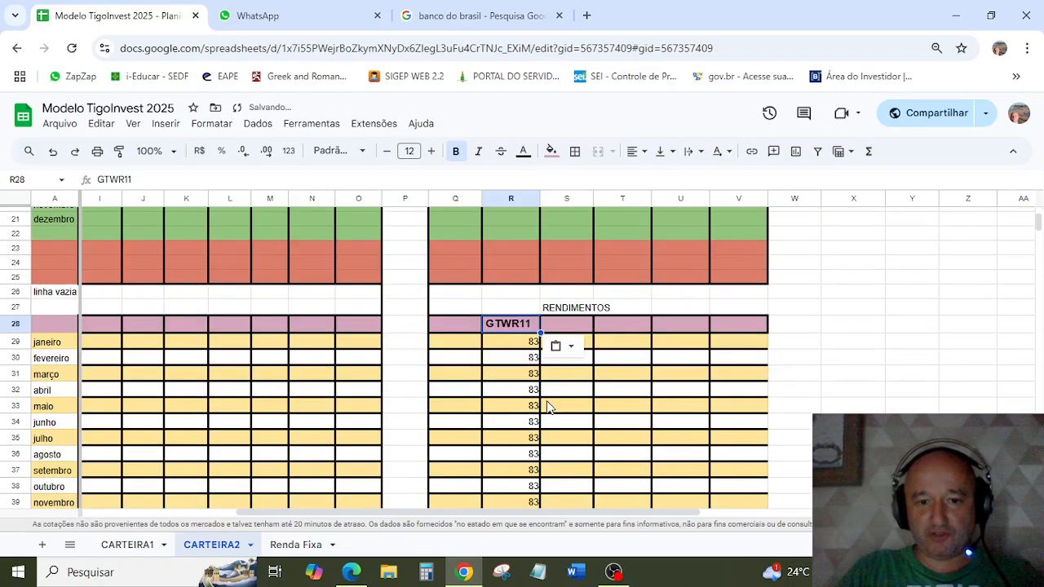
scroll(522, 383, "down", 4)
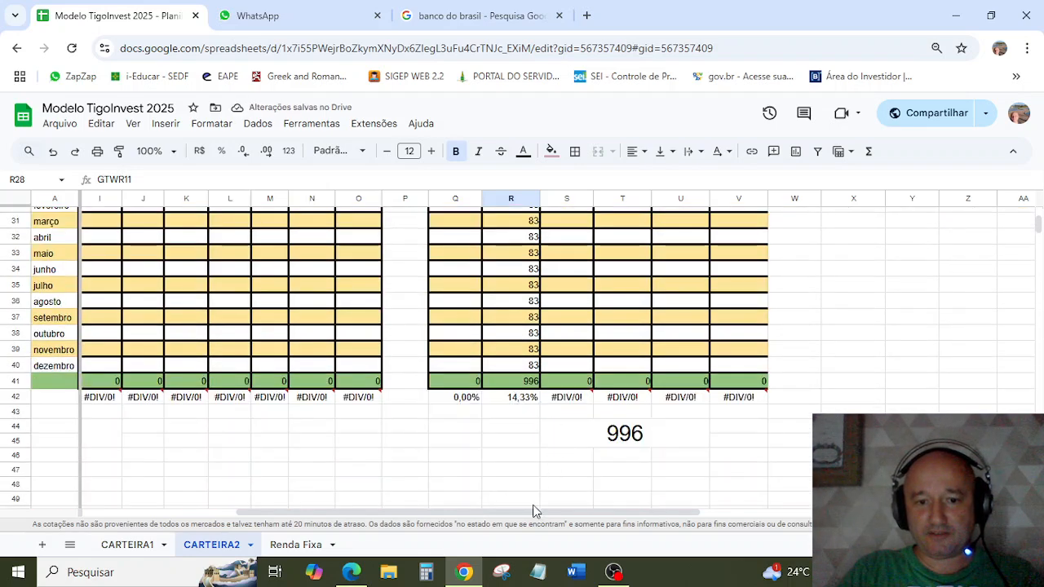
left_click_drag(534, 512, 379, 511)
scroll(251, 399, "up", 6)
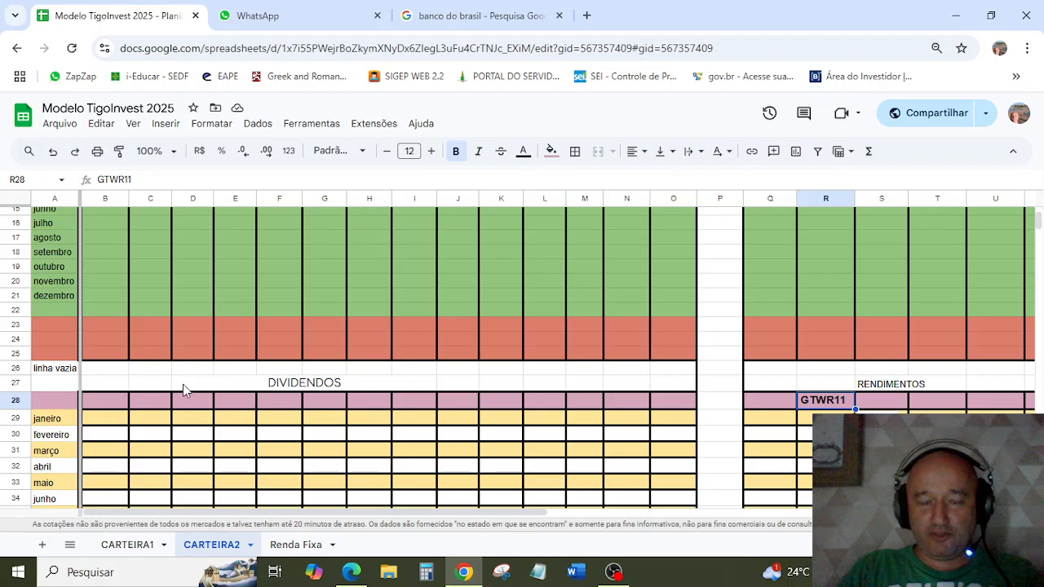
scroll(222, 309, "up", 5)
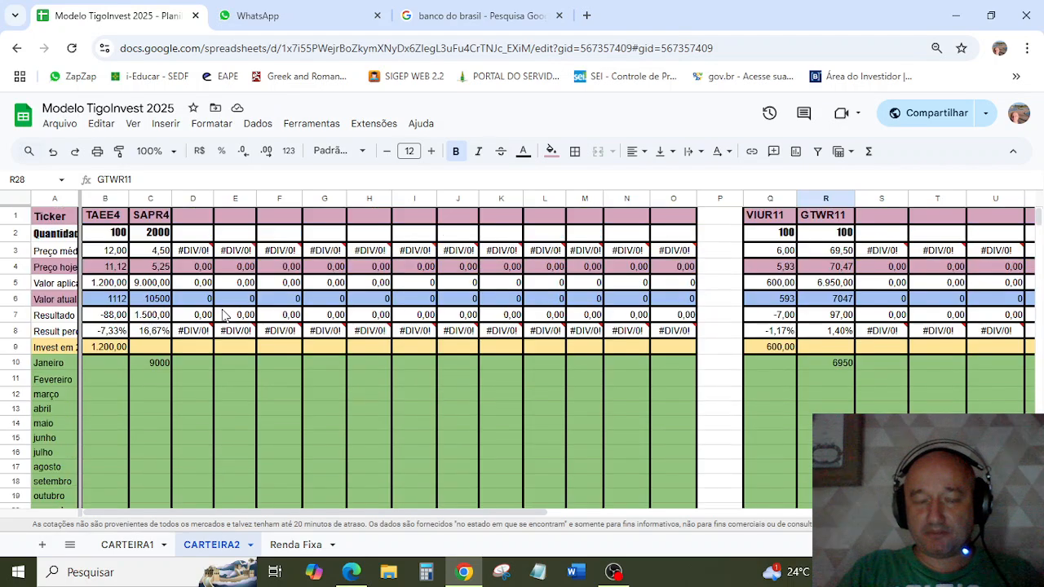
scroll(222, 314, "down", 5)
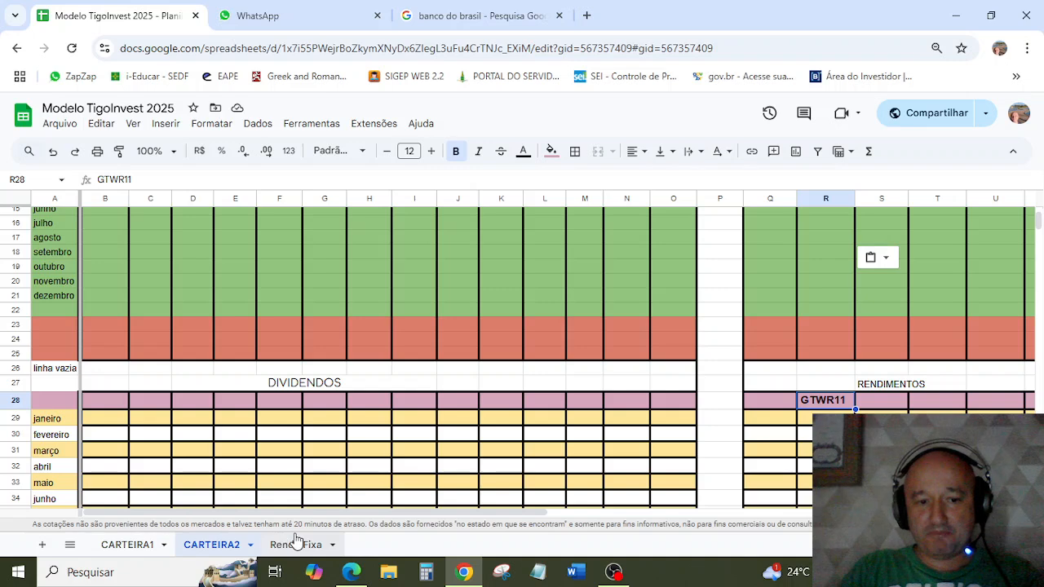
left_click_drag(242, 521, 402, 520)
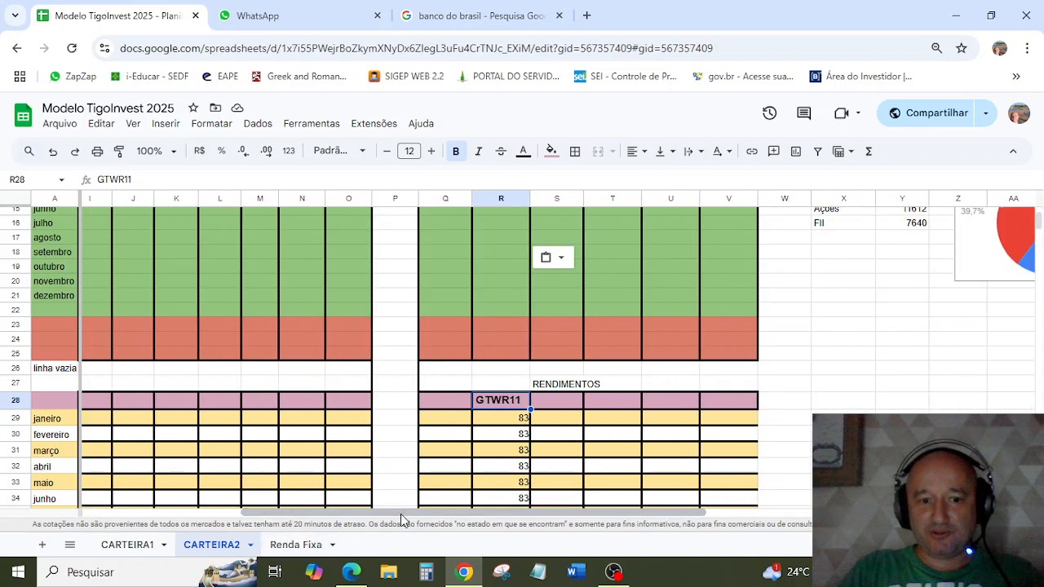
left_click(297, 545)
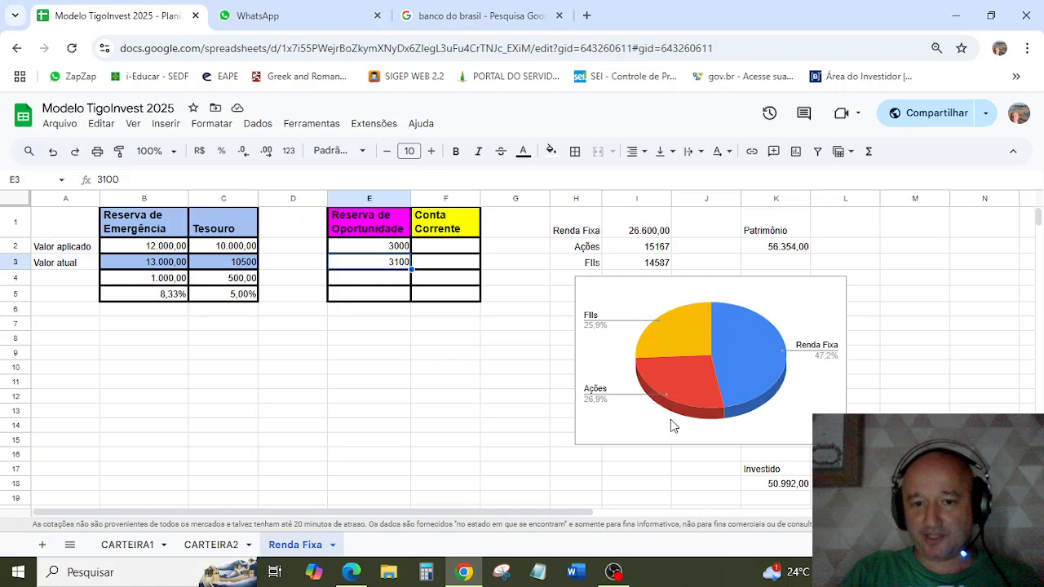